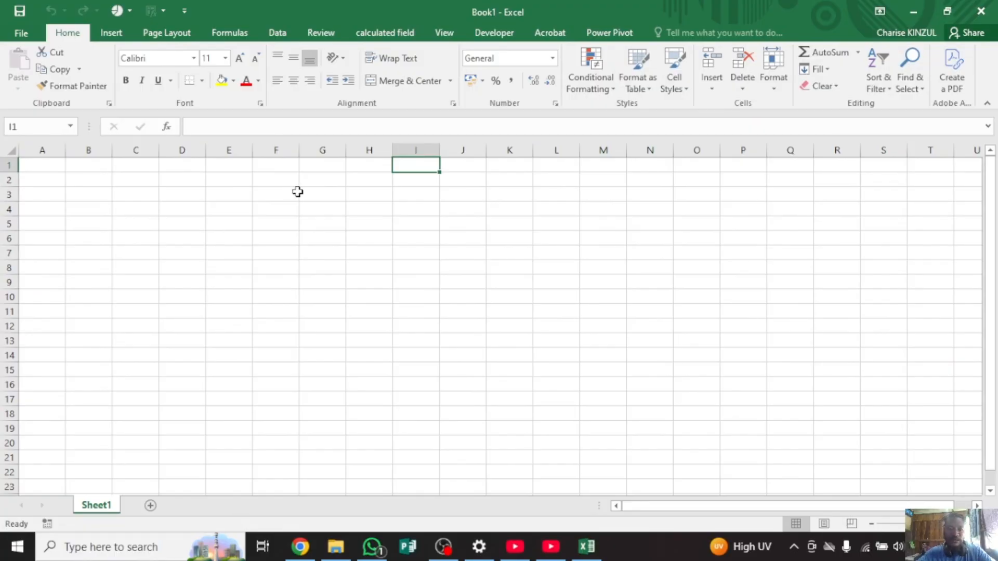
{"action": "left_click_drag", "start_coordinate": [300, 191], "coordinate": [535, 209]}
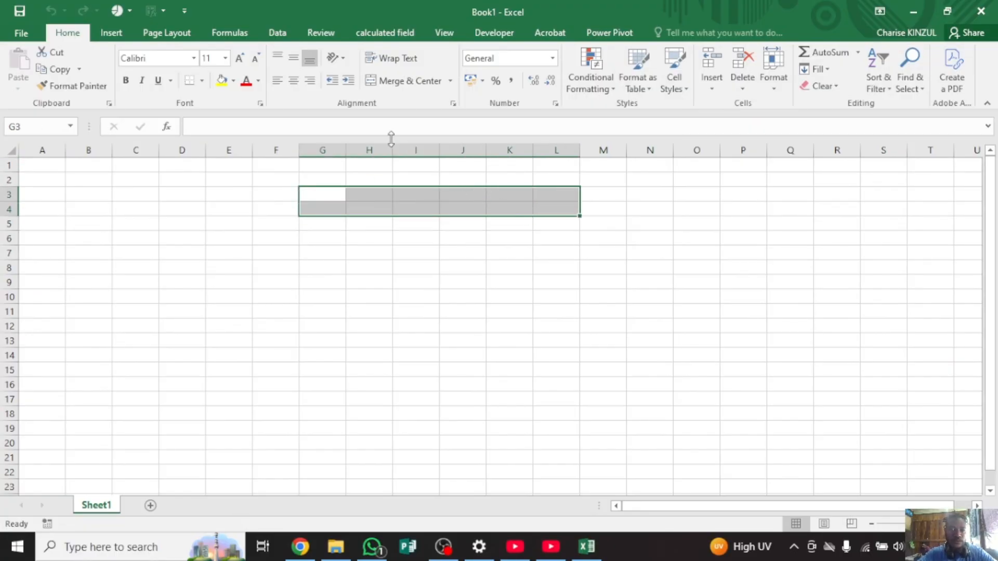
{"action": "left_click", "coordinate": [421, 81]}
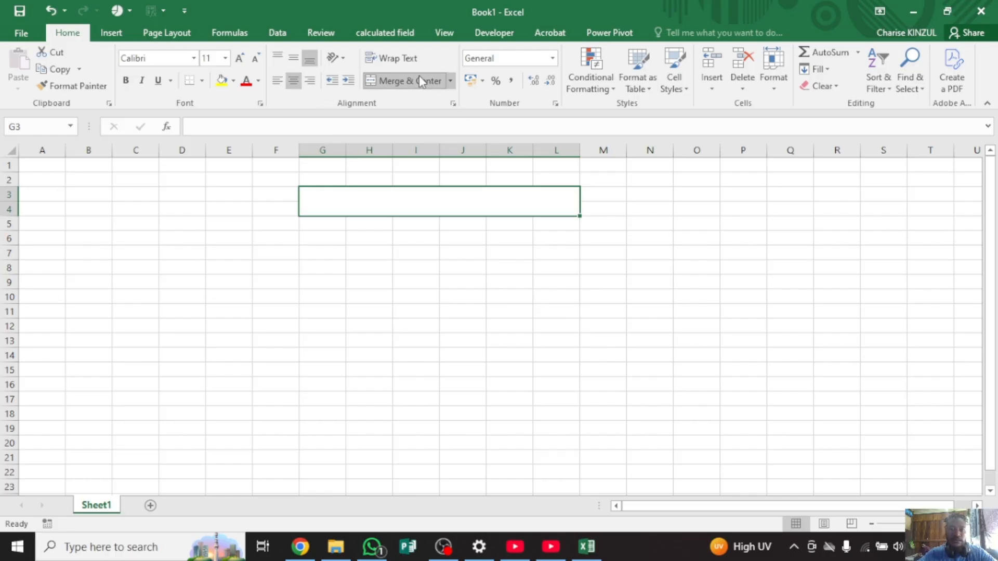
{"action": "left_click", "coordinate": [422, 81]}
Enter the title HOW TO USE VLOOKUP in cell G3
{"action": "type", "text": "HOW"}
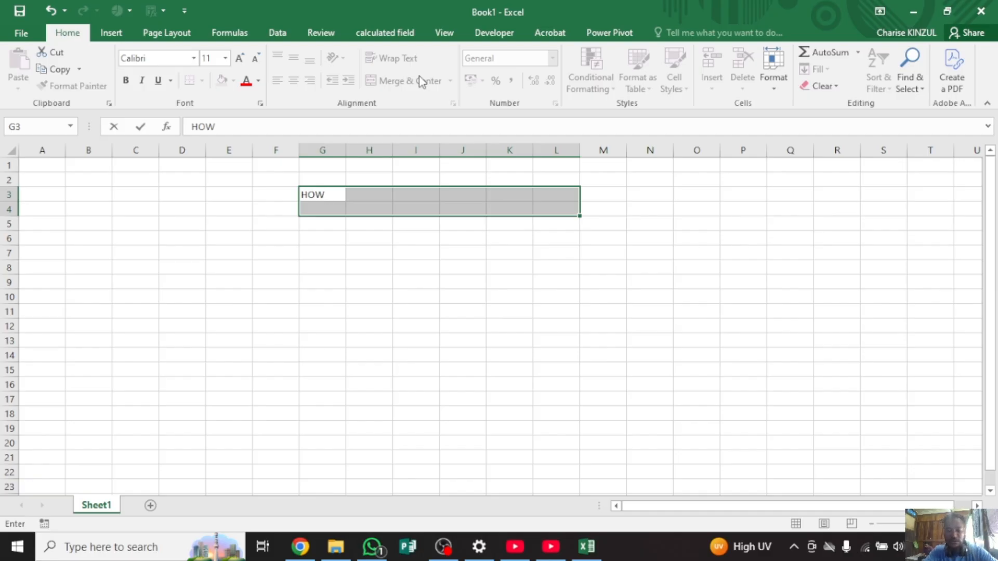
{"action": "type", "text": " TO U"}
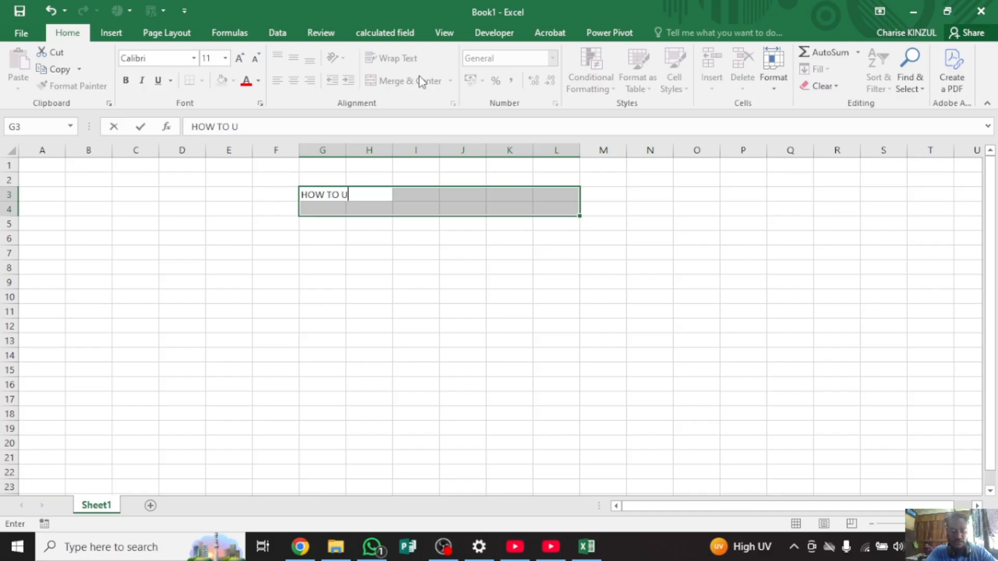
{"action": "type", "text": "SE VL"}
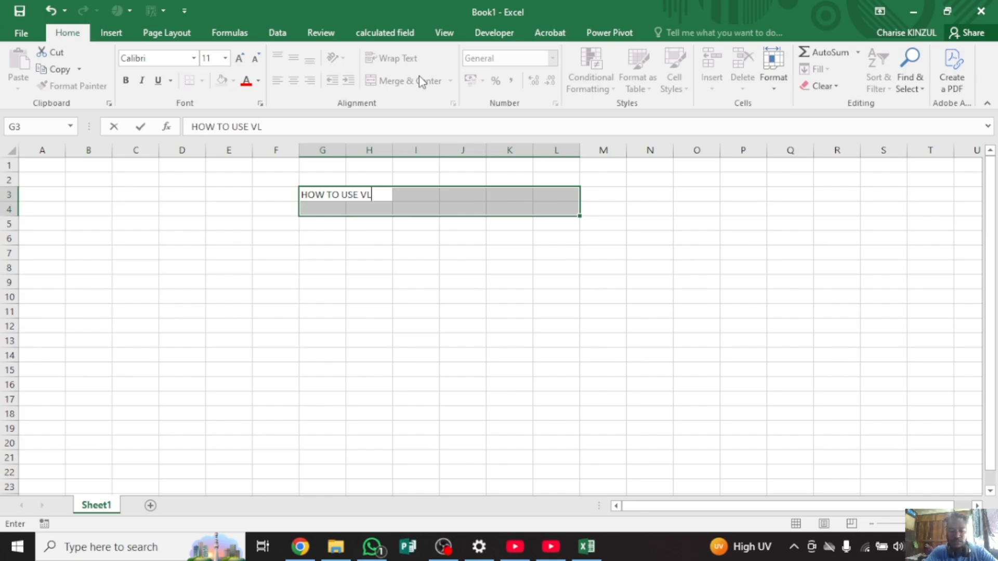
{"action": "type", "text": "OOKUP"}
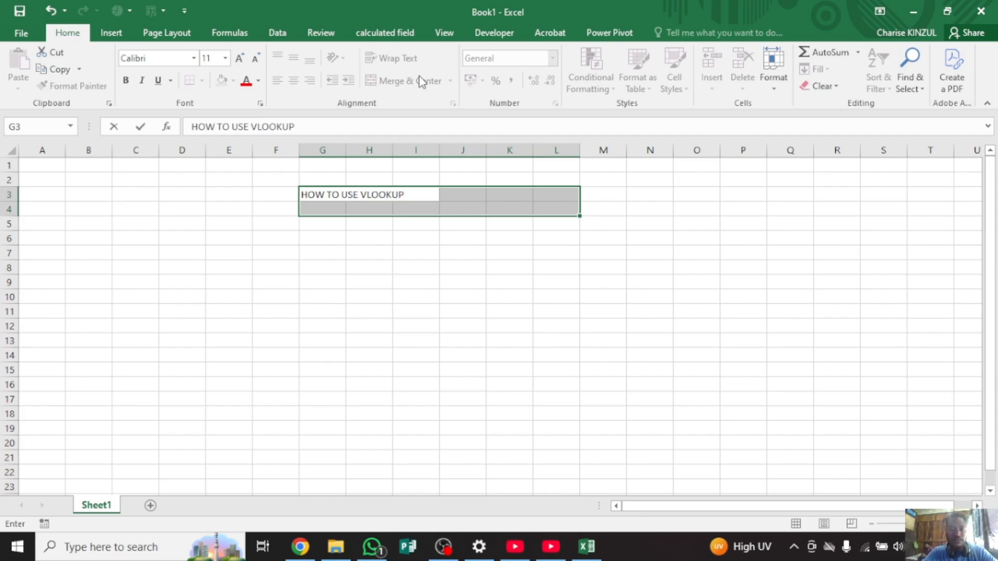
{"action": "left_click", "coordinate": [604, 191]}
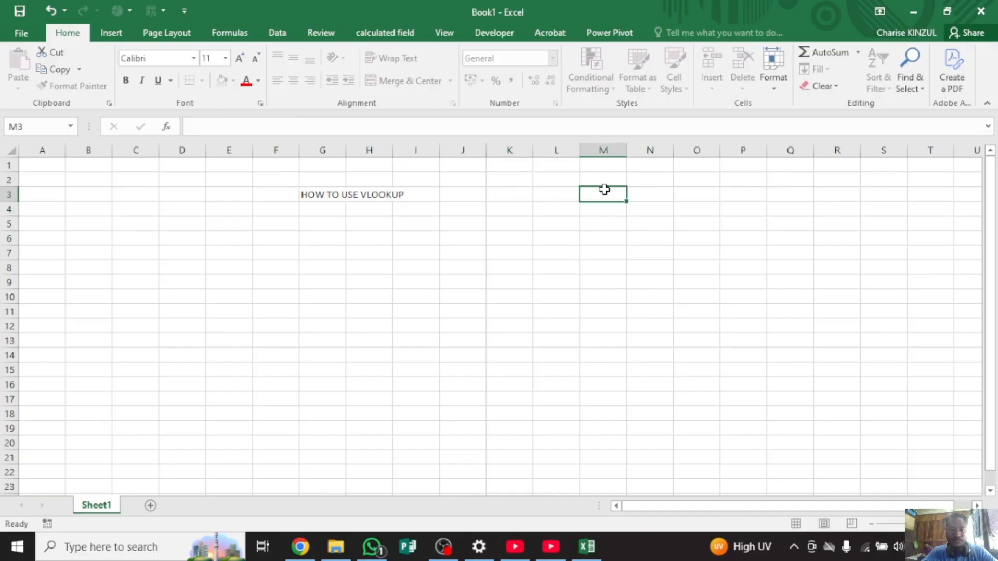
Merge and center the title across cells G3:J4
{"action": "left_click_drag", "start_coordinate": [302, 190], "coordinate": [455, 204]}
{"action": "left_click", "coordinate": [434, 82]}
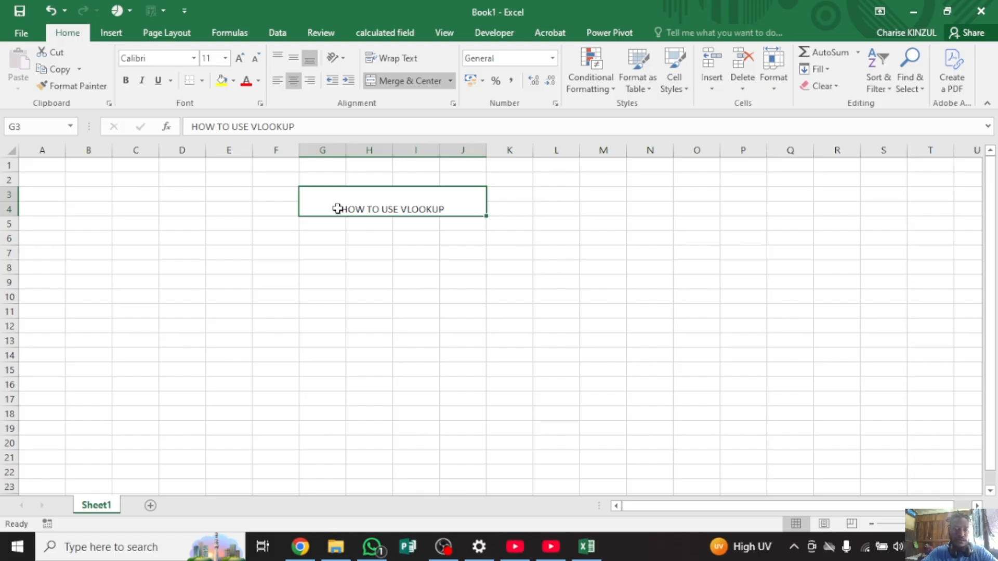
{"action": "left_click", "coordinate": [553, 225]}
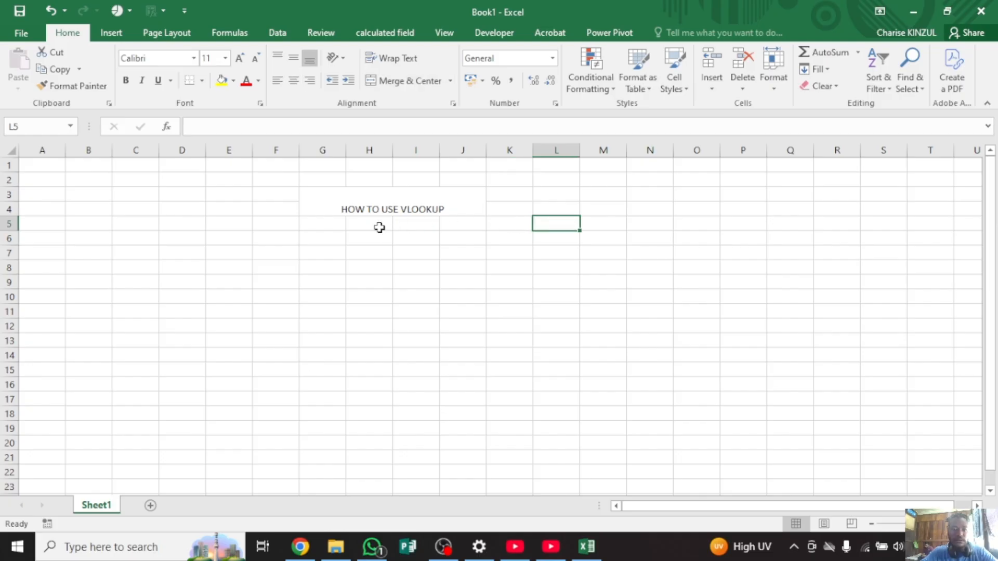
Format the title text HOW TO USE VLOOKUP as bold with font size 20
{"action": "left_click", "coordinate": [353, 207]}
{"action": "left_click_drag", "start_coordinate": [414, 203], "coordinate": [182, 132]}
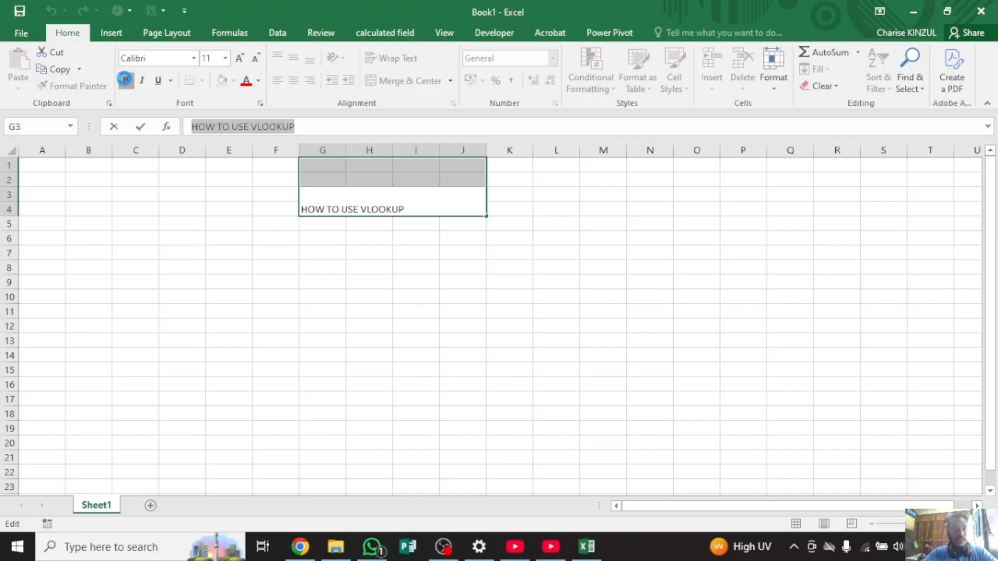
{"action": "left_click", "coordinate": [125, 80]}
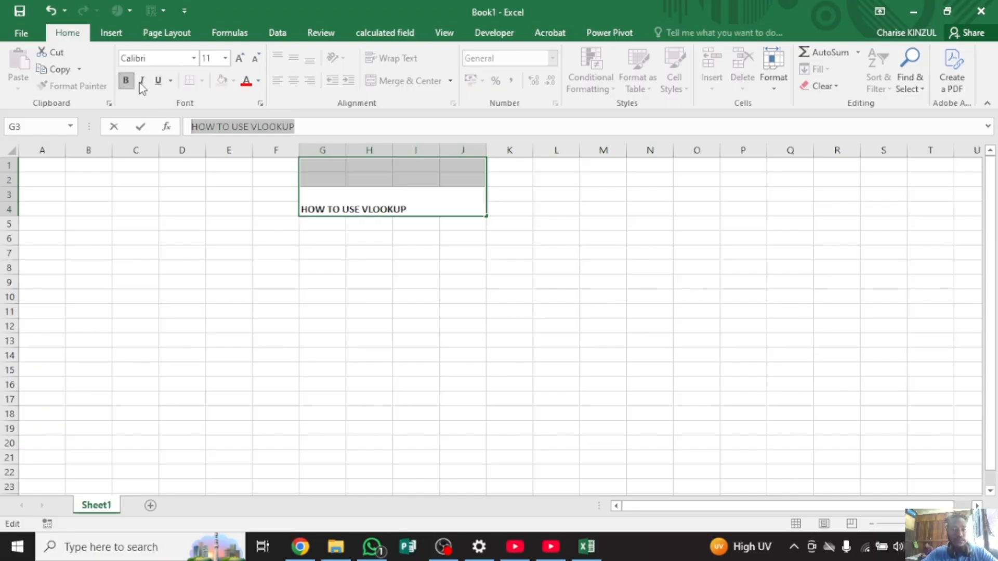
{"action": "left_click", "coordinate": [226, 59]}
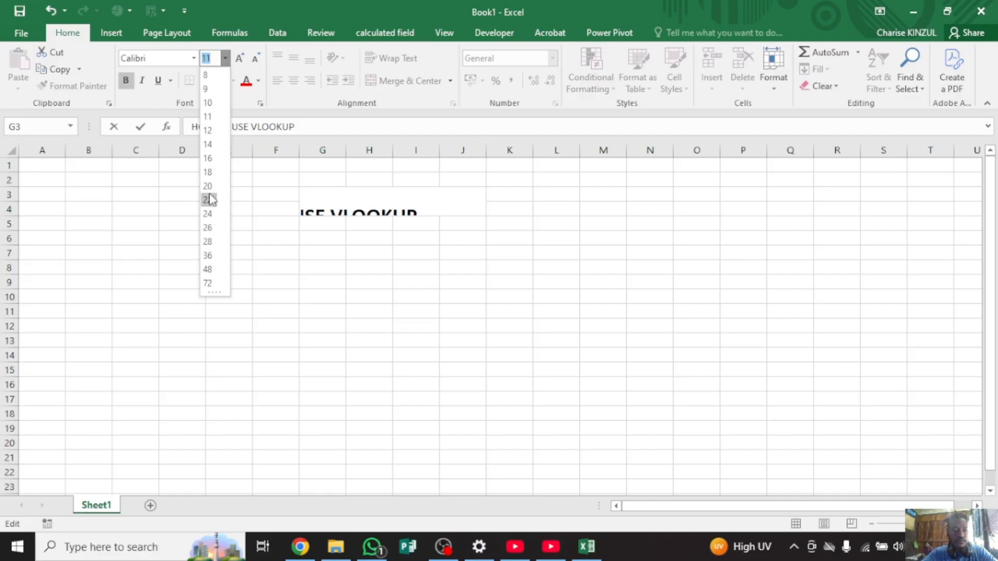
{"action": "left_click", "coordinate": [208, 187]}
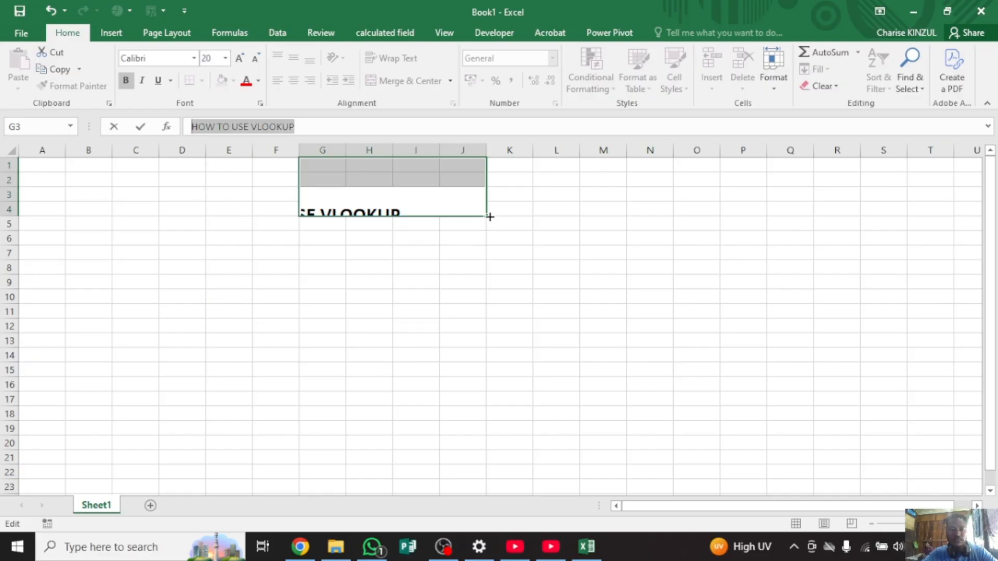
{"action": "left_click_drag", "start_coordinate": [484, 215], "coordinate": [484, 219]}
{"action": "left_click", "coordinate": [528, 205]}
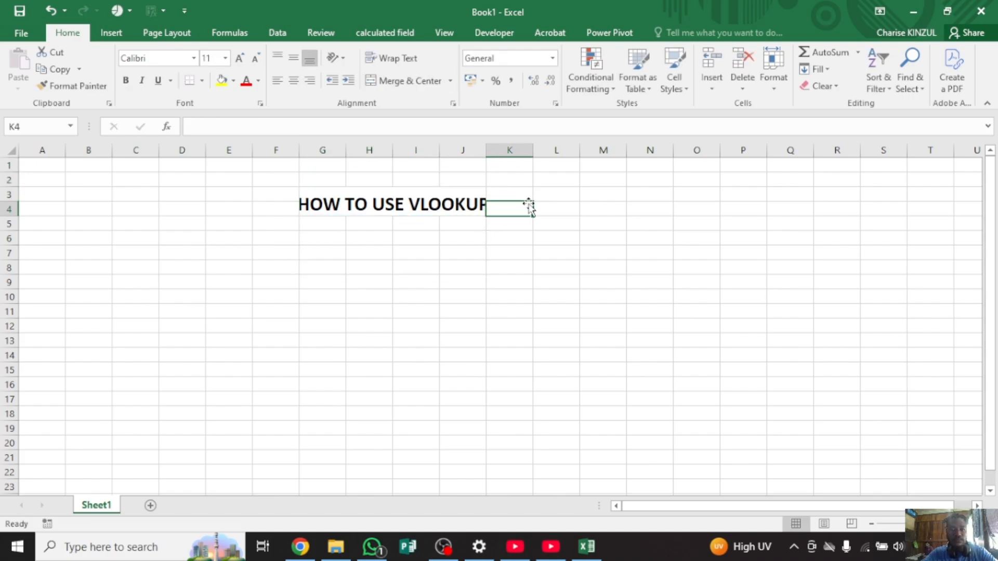
Widen column J slightly so the whole title fits in its merged cell
{"action": "left_click", "coordinate": [361, 280]}
{"action": "left_click_drag", "start_coordinate": [486, 149], "coordinate": [494, 149]}
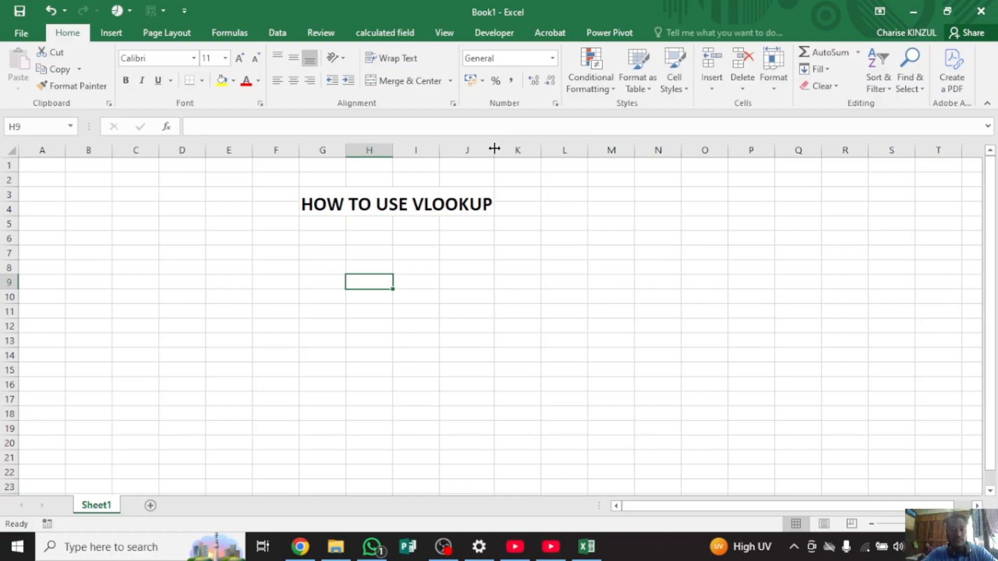
{"action": "left_click", "coordinate": [462, 252]}
{"action": "left_click", "coordinate": [344, 294]}
{"action": "left_click", "coordinate": [256, 237]}
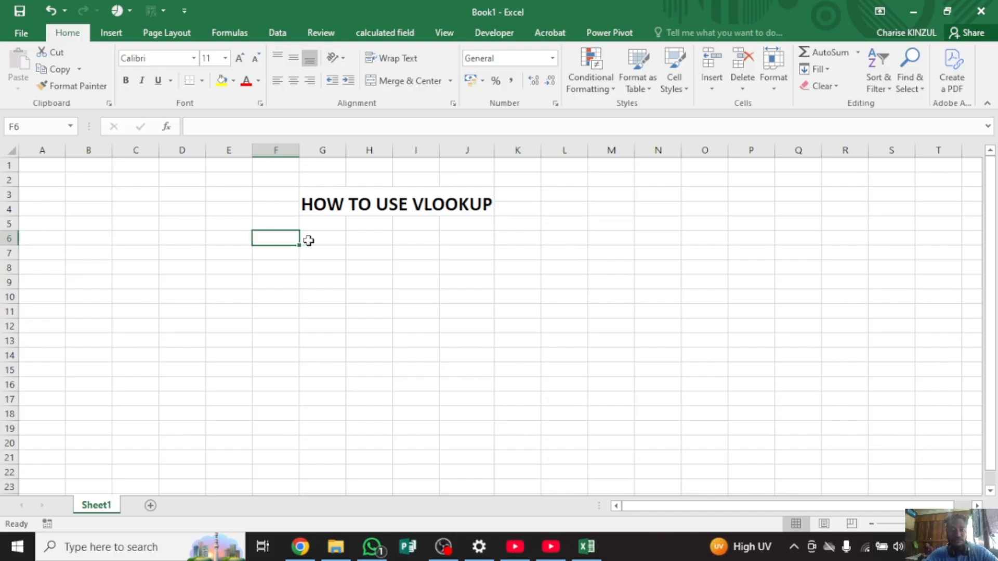
Enter the table headers NAME, PRODUCT and QUANTITIES in cells G6, H6 and I6
{"action": "left_click", "coordinate": [320, 238]}
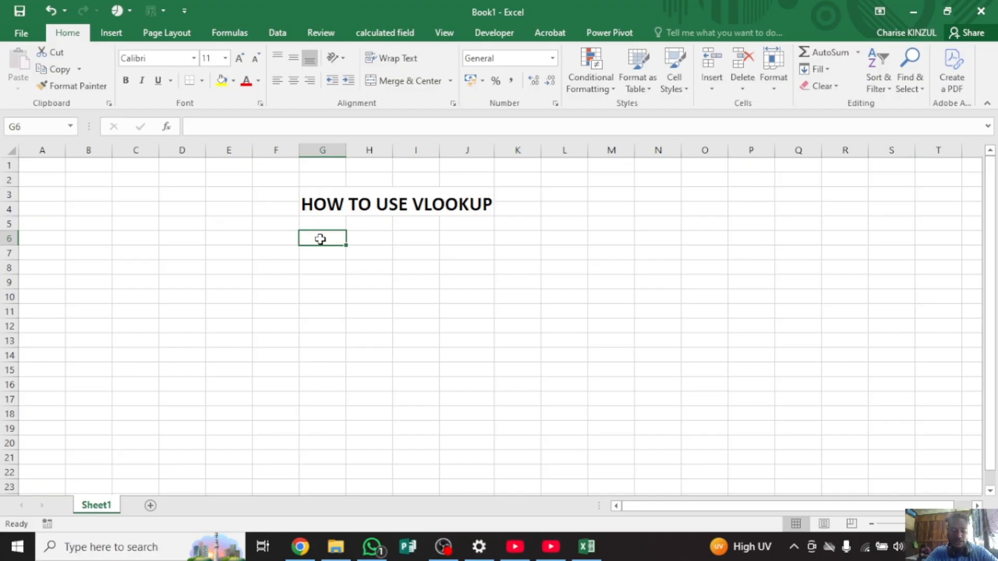
{"action": "type", "text": "NAME"}
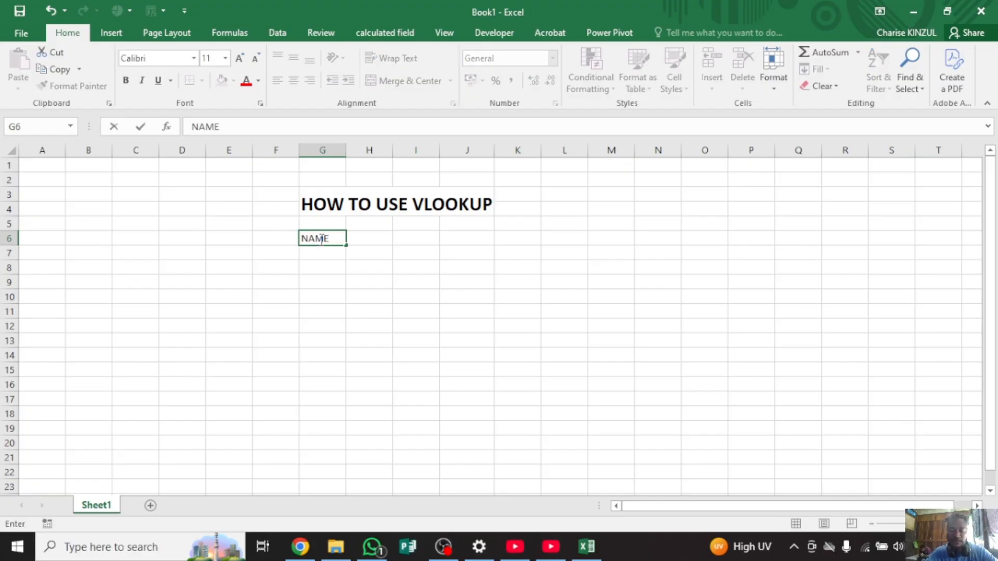
{"action": "key", "text": "Tab"}
{"action": "type", "text": "P"}
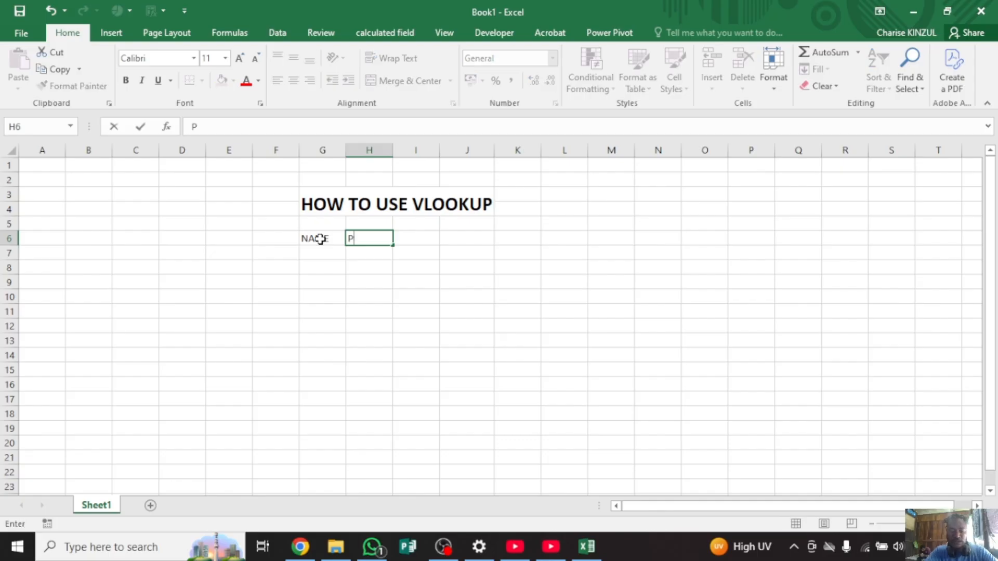
{"action": "type", "text": "RODUCT"}
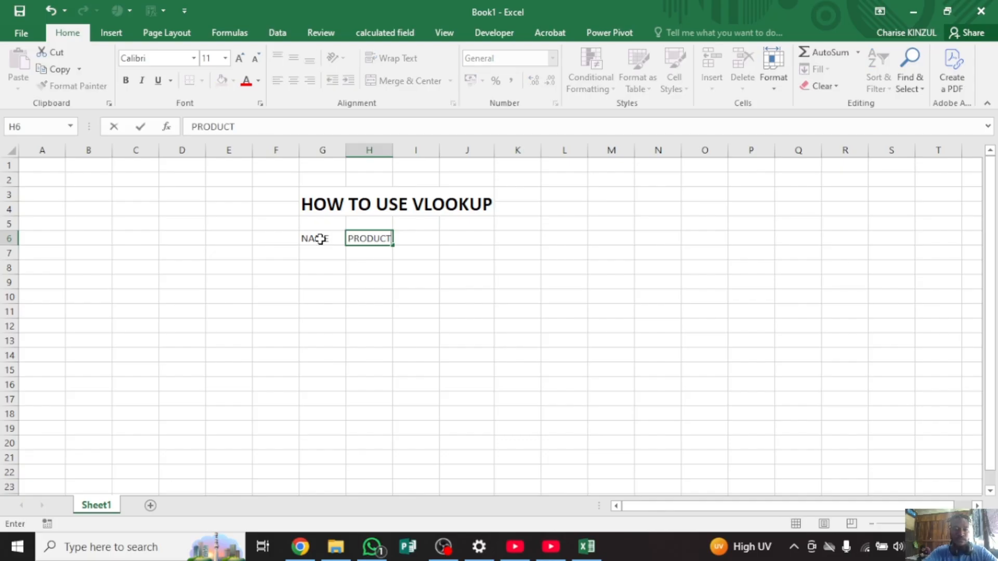
{"action": "key", "text": "Tab"}
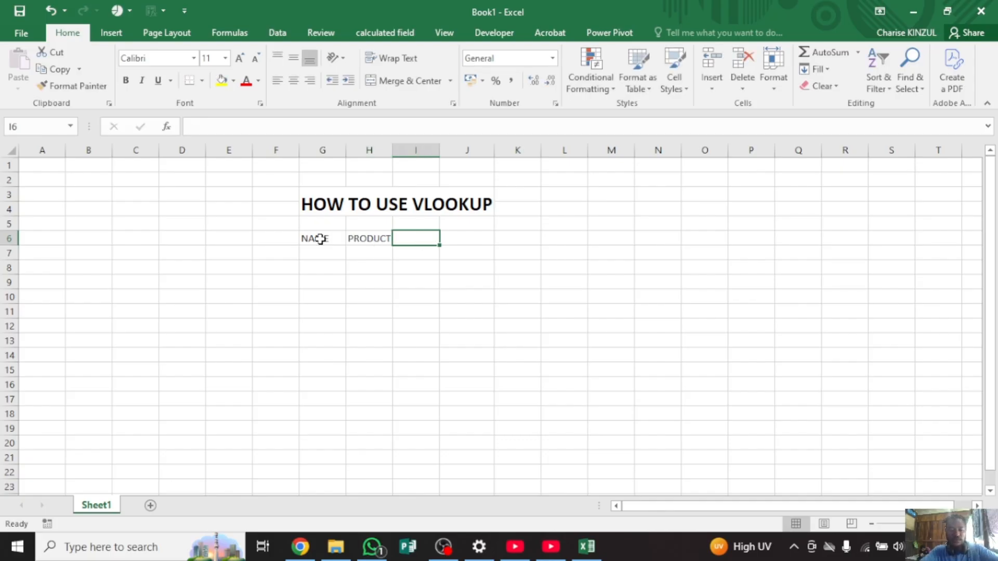
{"action": "type", "text": "QUANTI"}
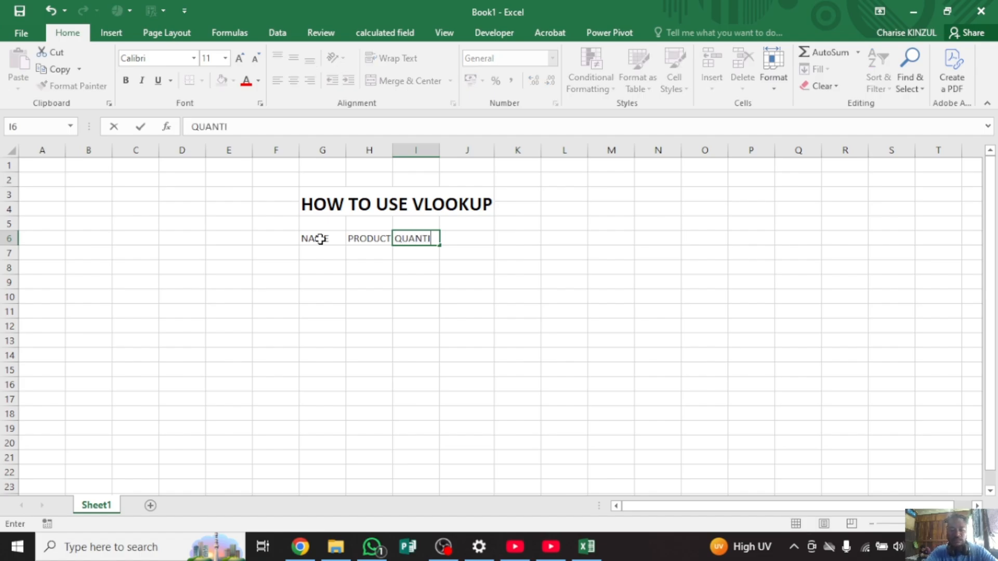
{"action": "type", "text": "TIES"}
{"action": "key", "text": "Tab"}
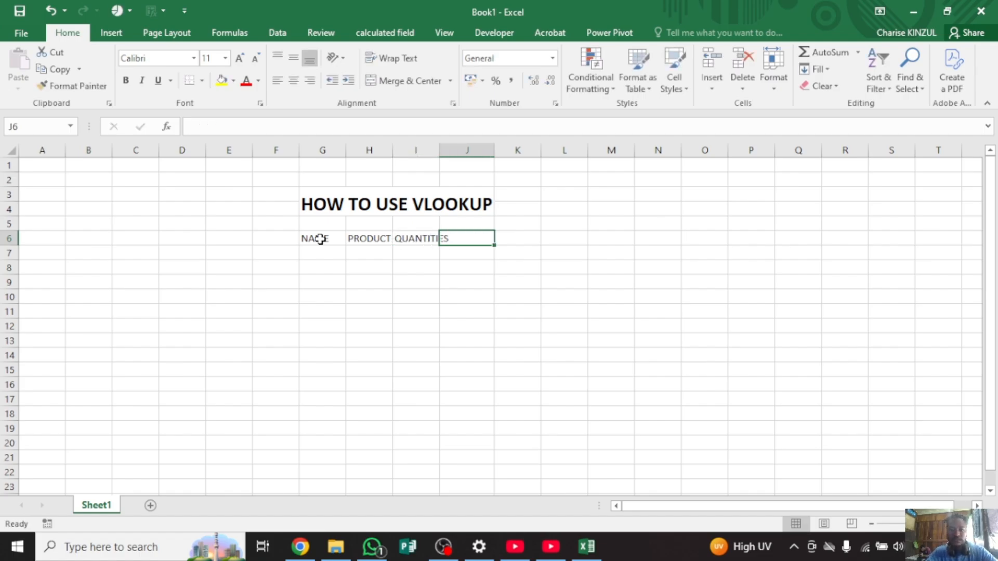
Add the remaining headers PRICE in cell J6 and TOTAL PRICE in cell K6
{"action": "type", "text": "PRIC"}
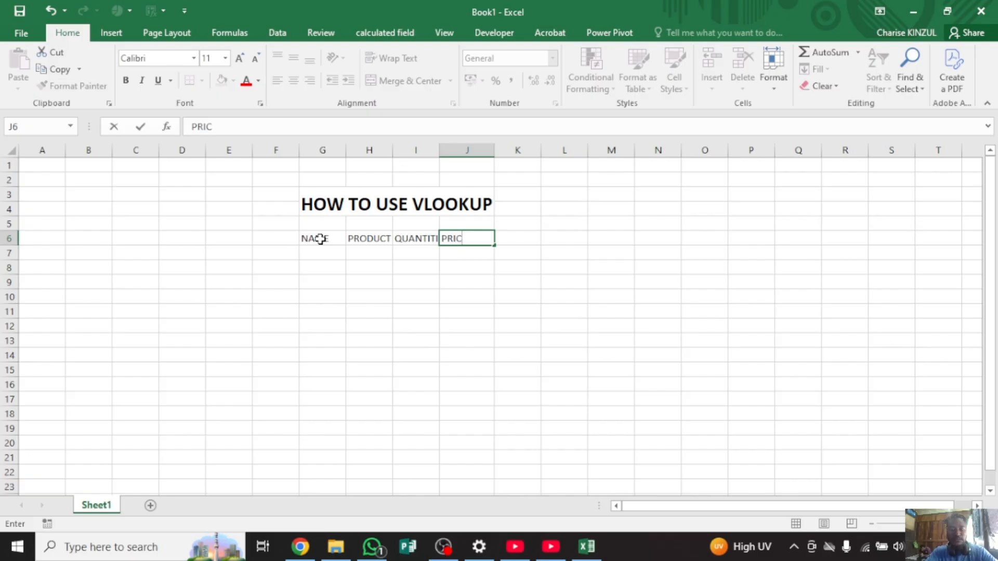
{"action": "type", "text": "E"}
{"action": "key", "text": "Return"}
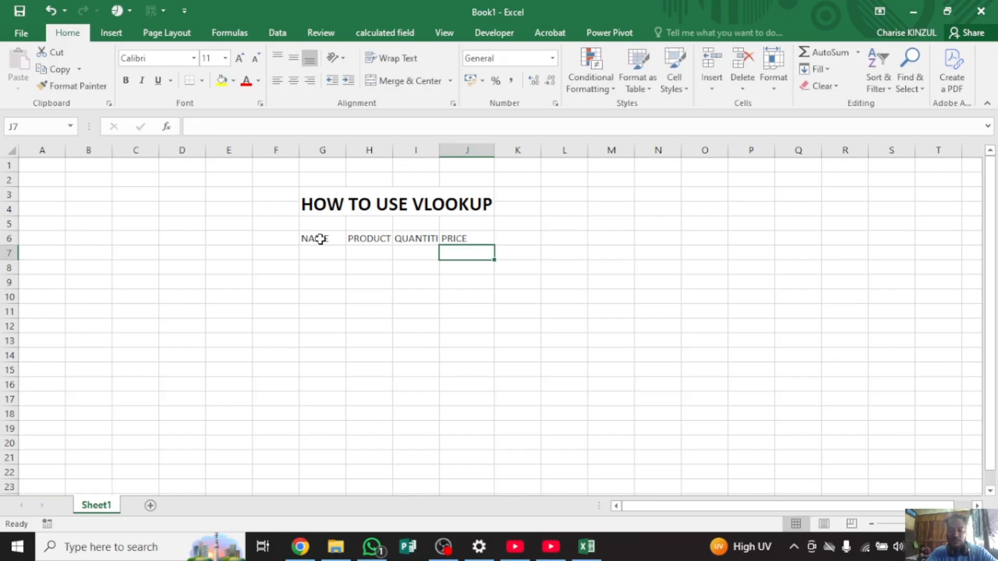
{"action": "key", "text": "Up"}
{"action": "key", "text": "Right"}
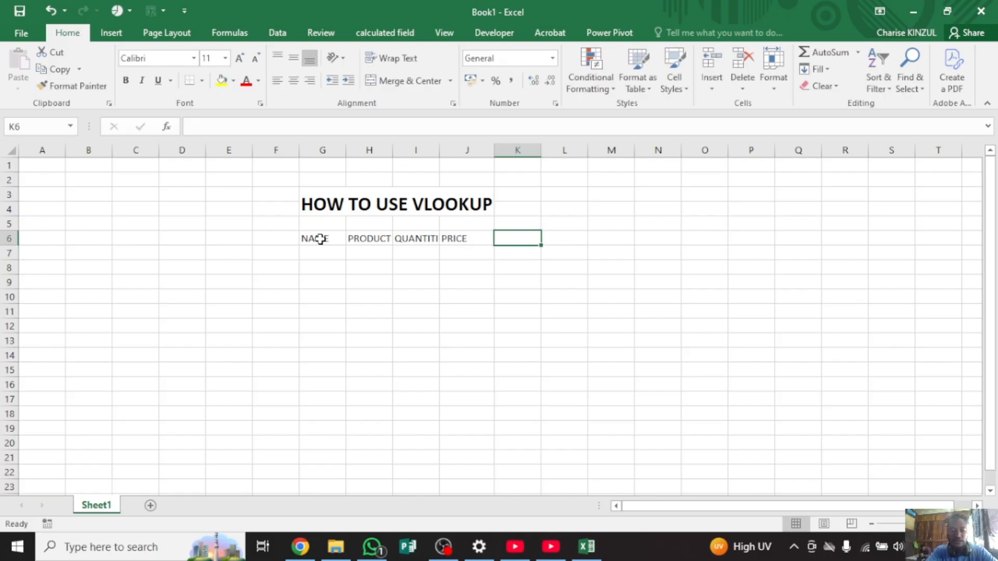
{"action": "type", "text": "TOTAL"}
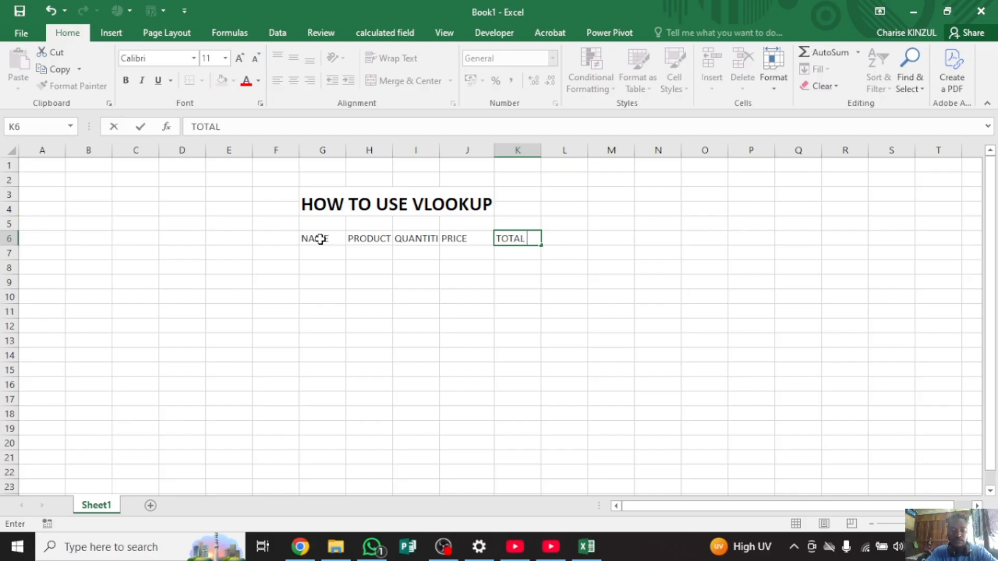
{"action": "type", "text": " PRICE"}
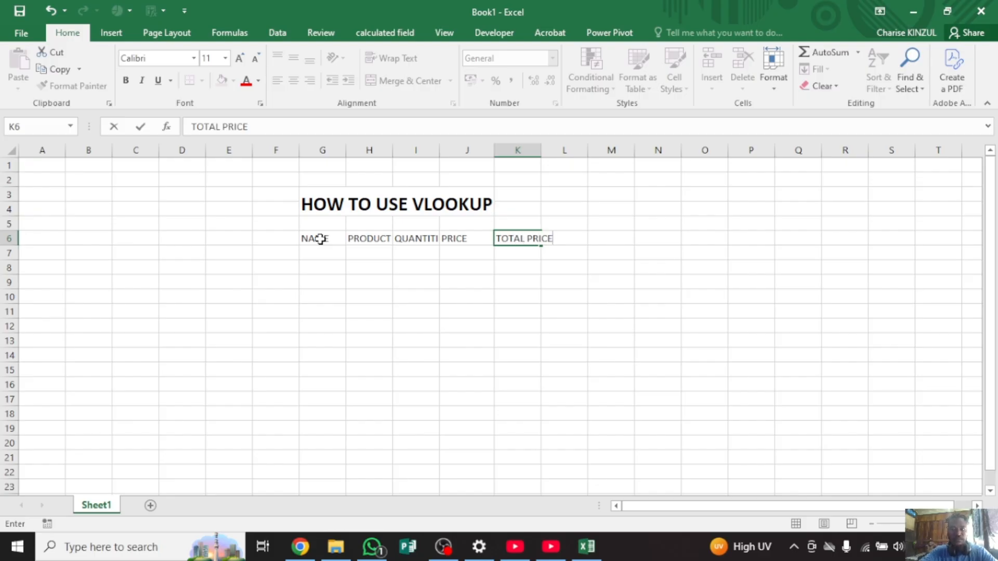
{"action": "key", "text": "Return"}
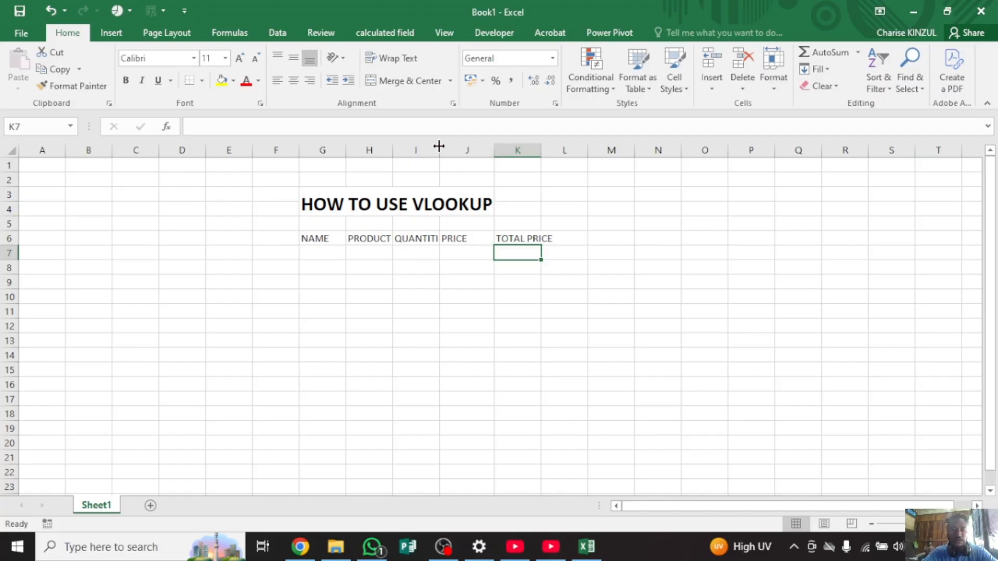
Widen columns I and K so the QUANTITIES and TOTAL PRICE headers fit
{"action": "left_click_drag", "start_coordinate": [439, 146], "coordinate": [448, 148]}
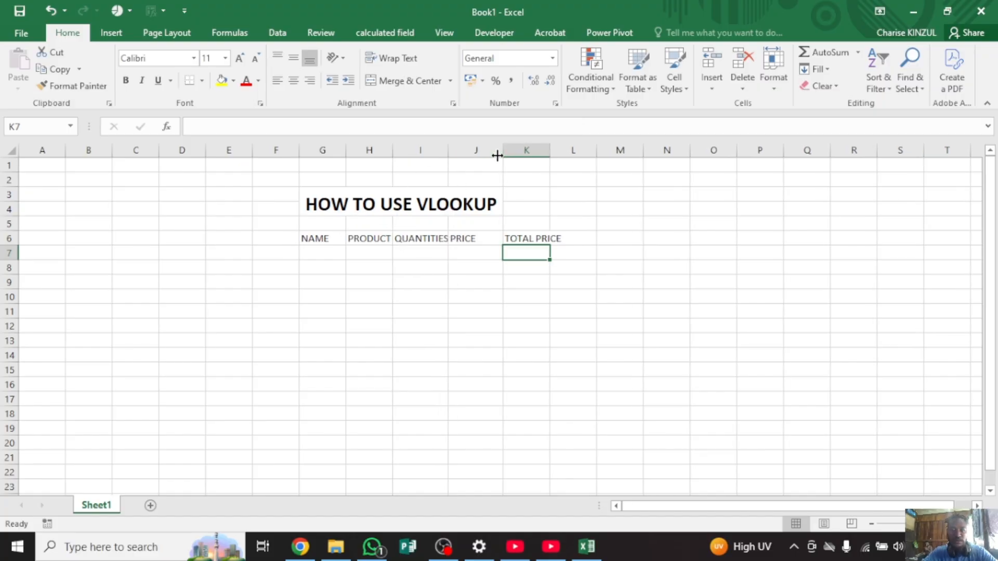
{"action": "left_click_drag", "start_coordinate": [550, 147], "coordinate": [565, 147]}
{"action": "left_click", "coordinate": [341, 312]}
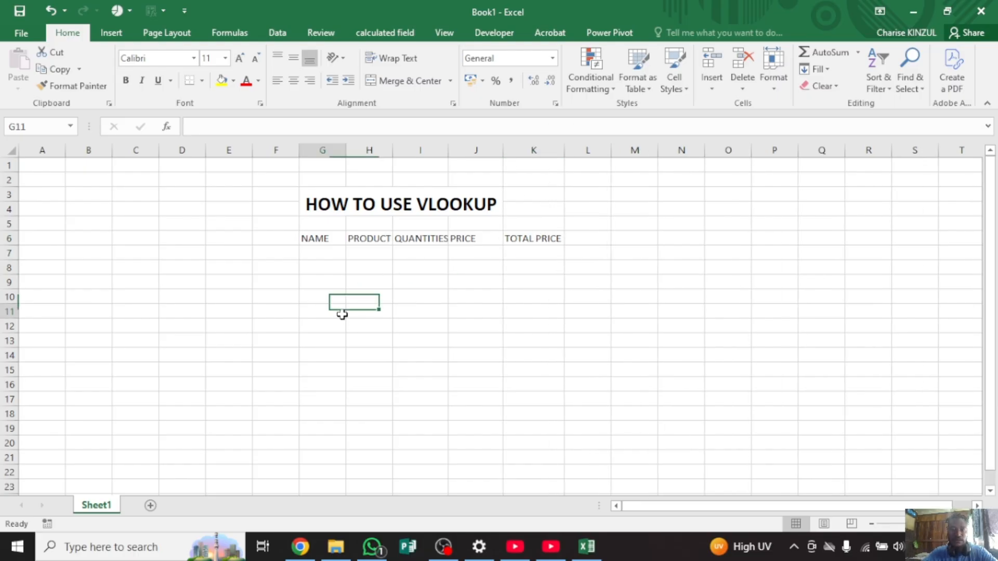
Enter the first person's name in capital letters in cell G7 under the NAME header
{"action": "left_click", "coordinate": [320, 256]}
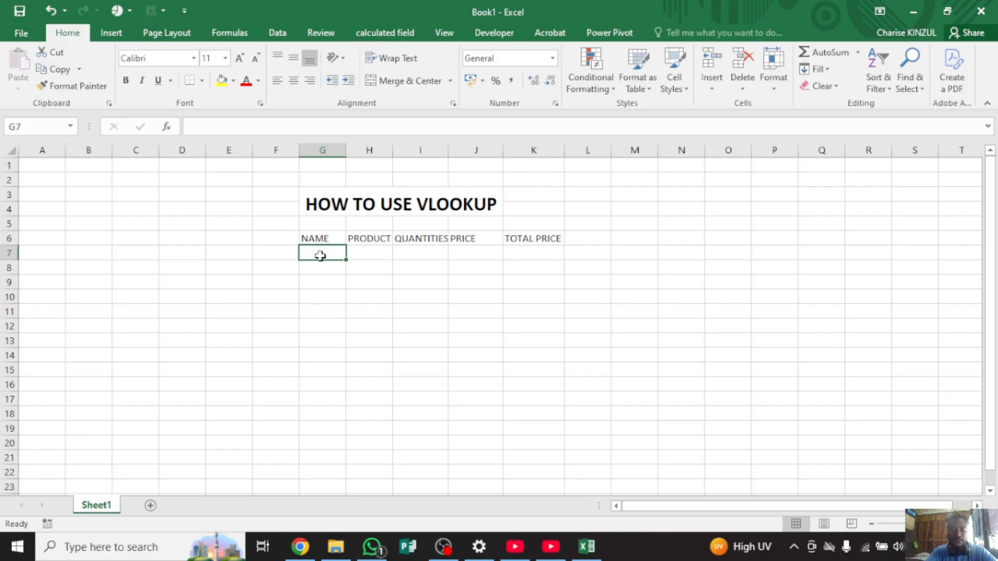
{"action": "type", "text": "JAMES"}
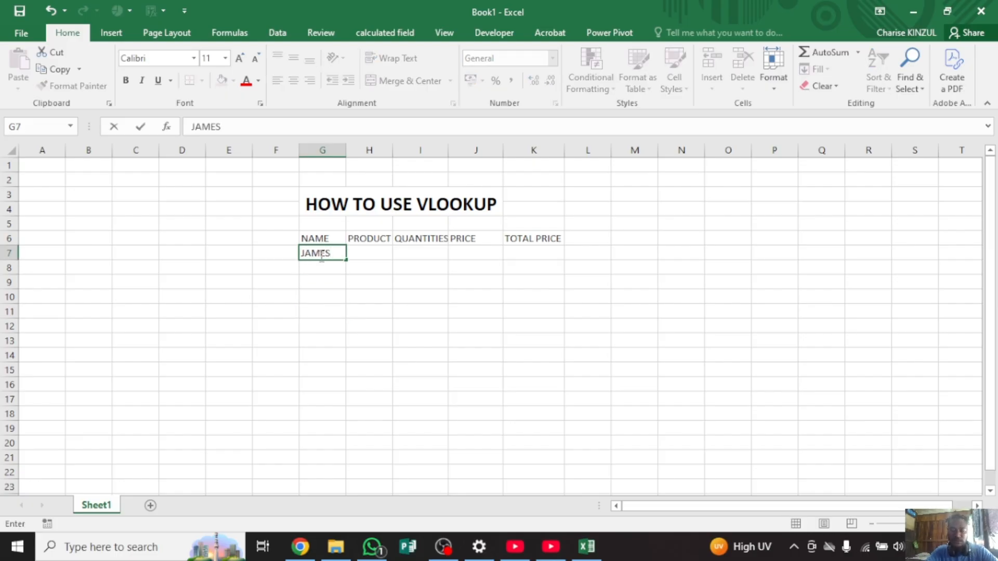
{"action": "key", "text": "Return"}
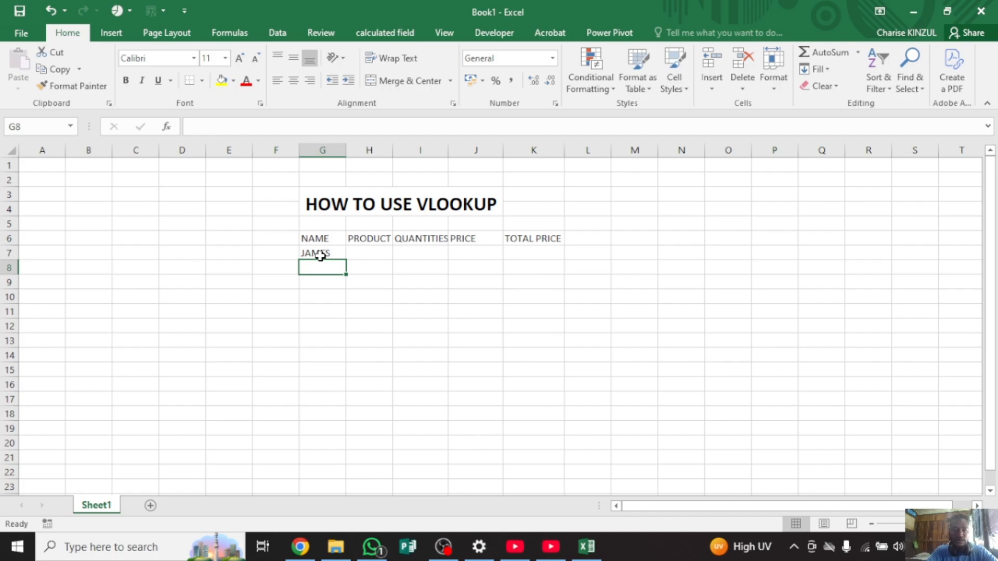
Replace the name in cell G7 with its lowercase spelling and enter the second person's name in cell G8
{"action": "left_click", "coordinate": [321, 255]}
{"action": "key", "text": "BackSpace"}
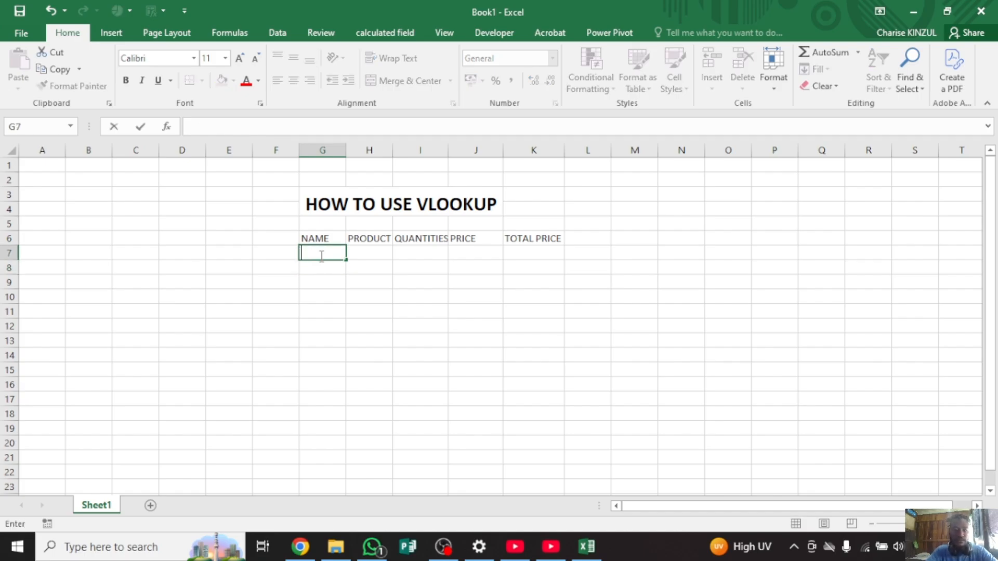
{"action": "type", "text": "james"}
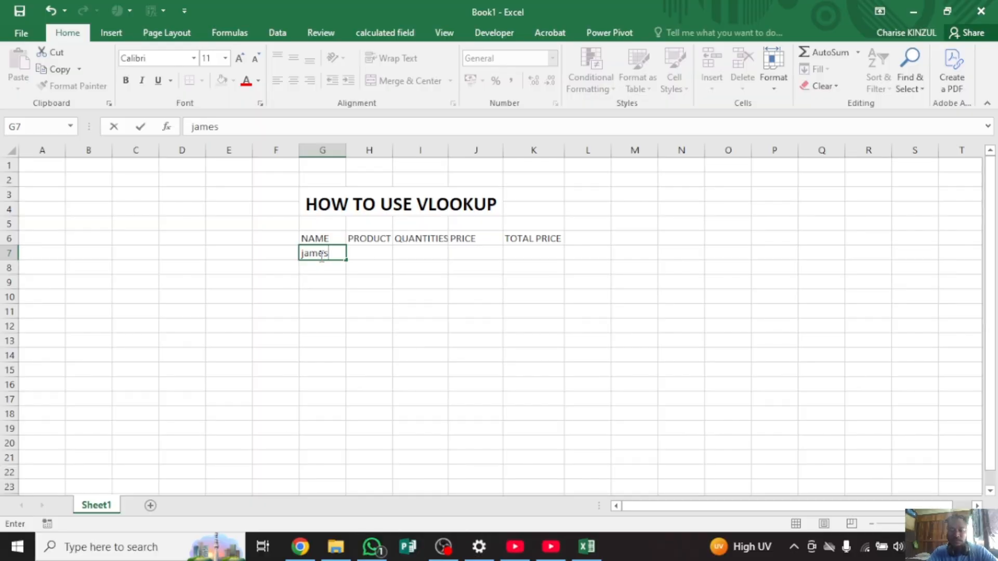
{"action": "key", "text": "Return"}
{"action": "type", "text": "jo"}
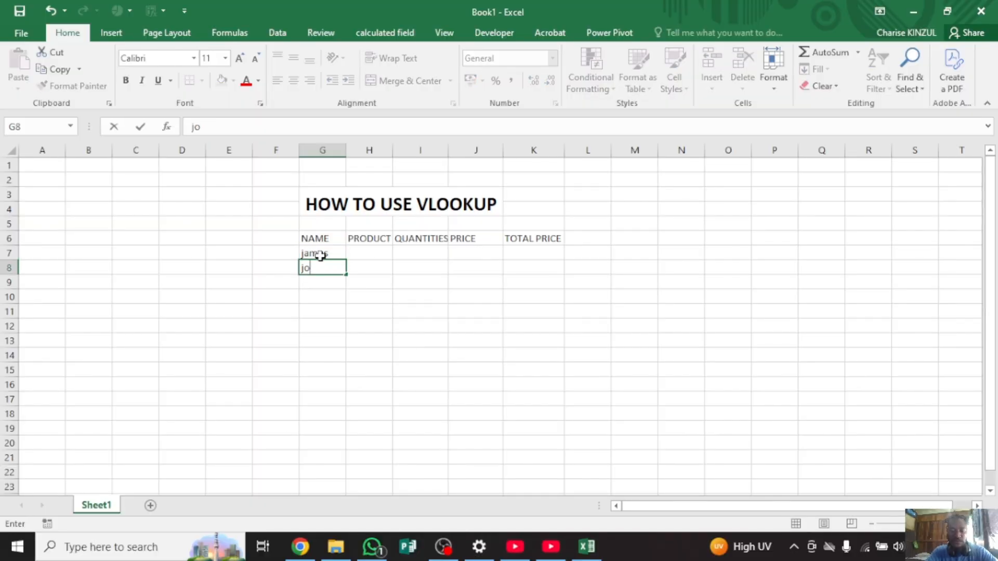
{"action": "type", "text": "hn"}
{"action": "key", "text": "Return"}
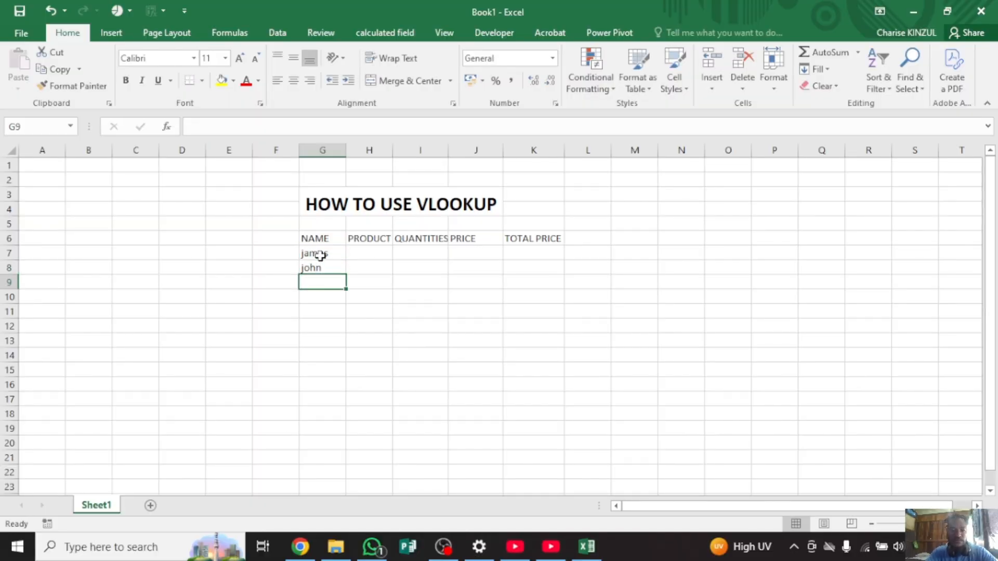
Enter the third and fourth people's names in lowercase in cells G9 and G10
{"action": "type", "text": "l"}
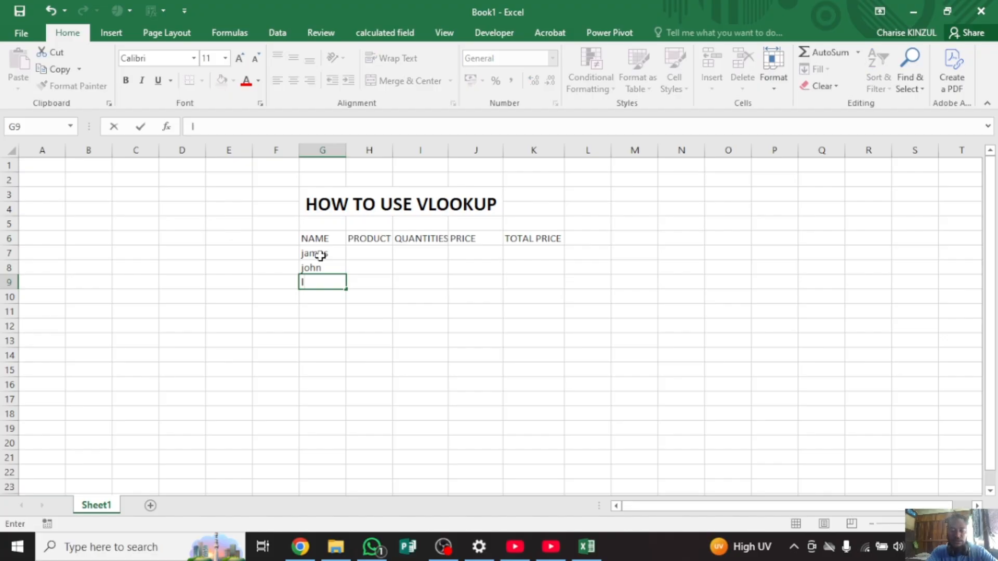
{"action": "type", "text": "imo"}
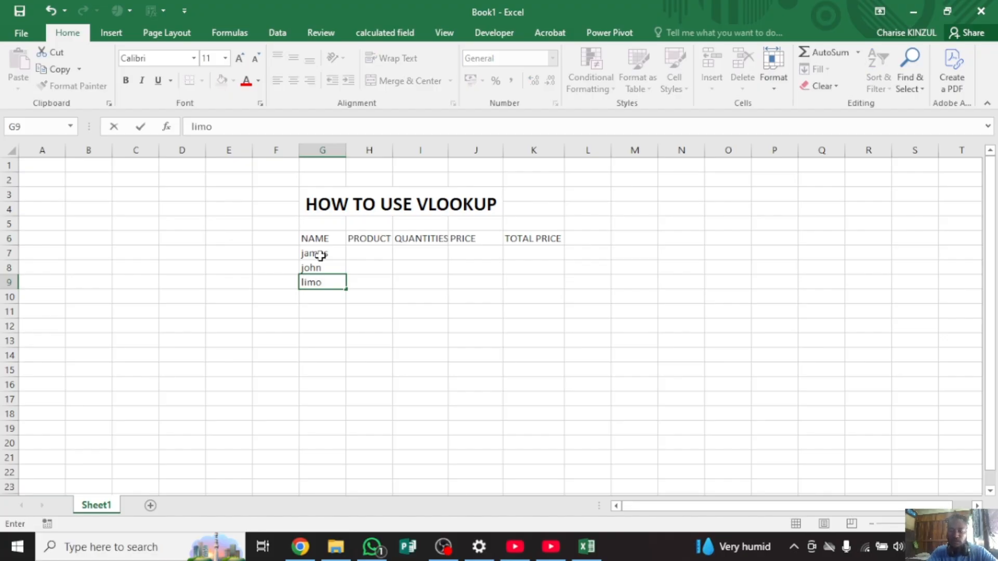
{"action": "key", "text": "Return"}
{"action": "type", "text": "kila"}
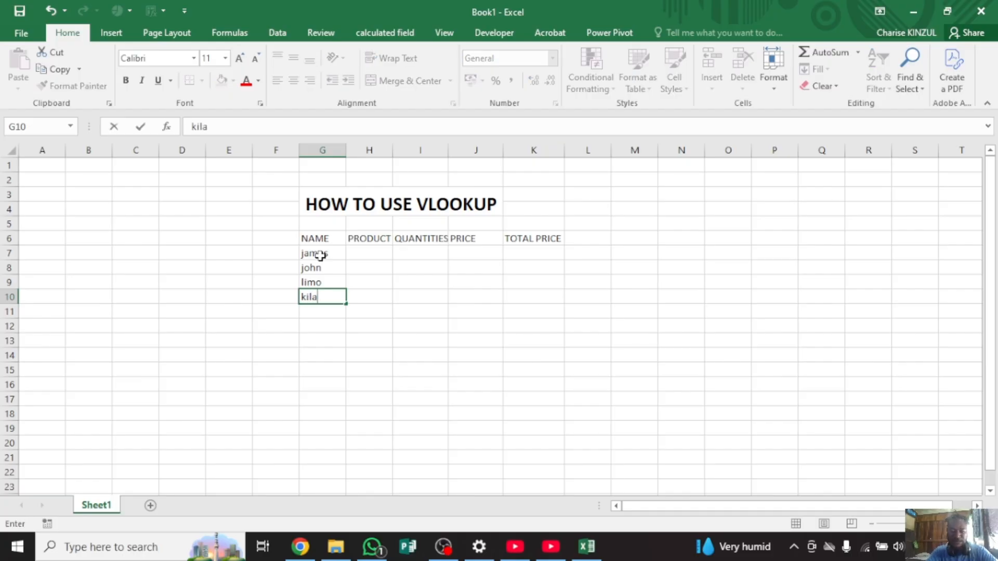
{"action": "key", "text": "Return"}
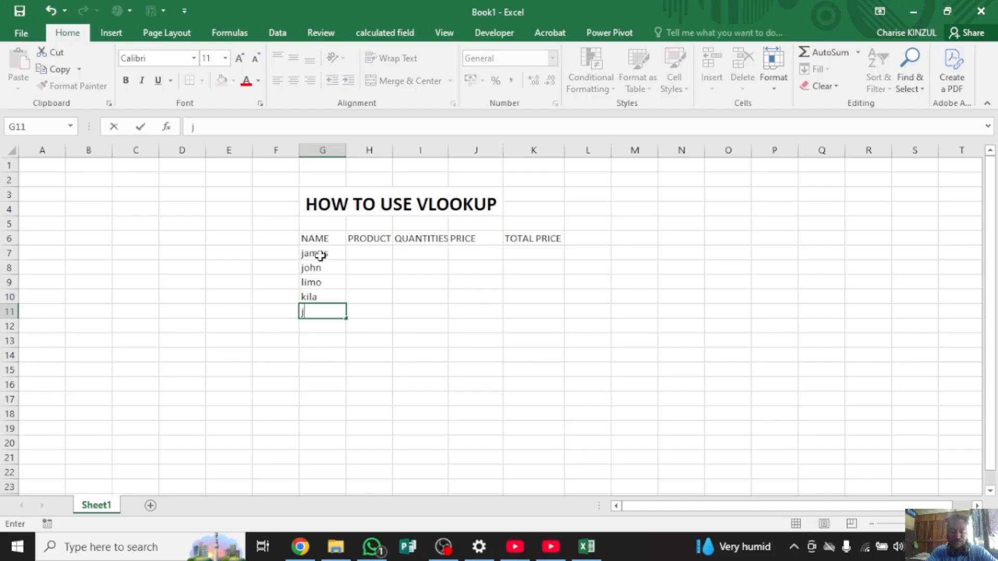
Complete the NAME column with the fifth and sixth people's names in lowercase in cells G11 and G12
{"action": "type", "text": "jonnah"}
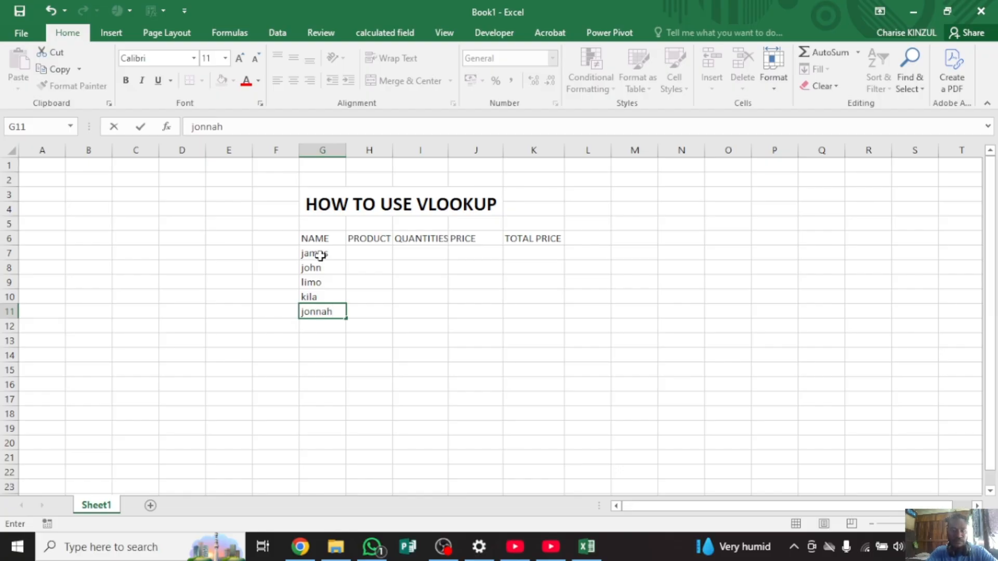
{"action": "key", "text": "Return"}
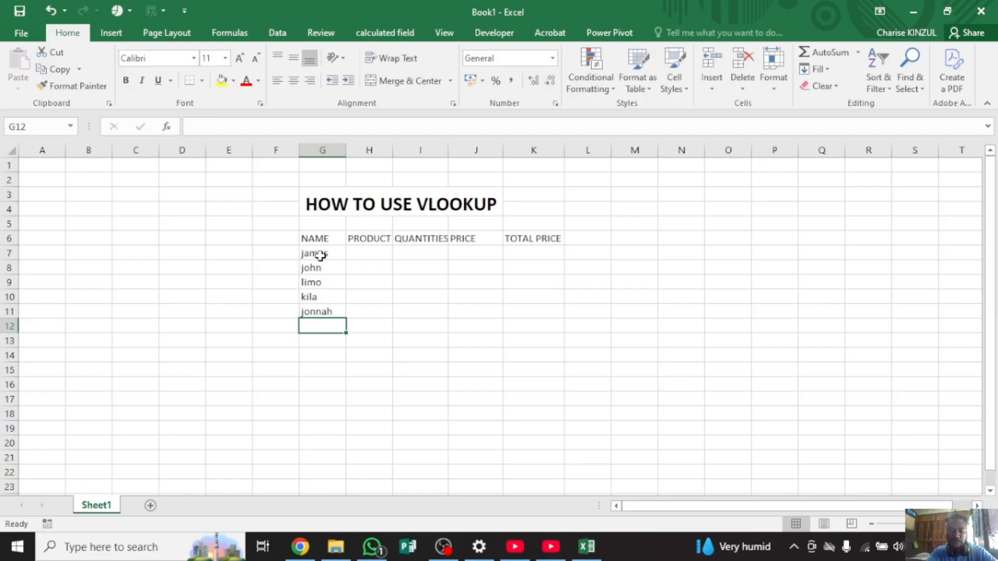
{"action": "type", "text": "j"}
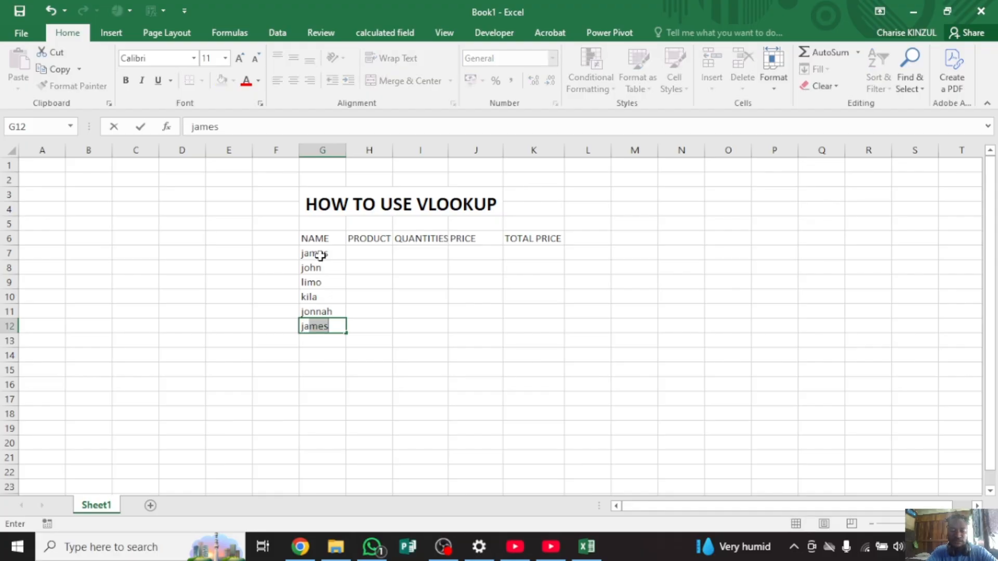
{"action": "type", "text": "a"}
{"action": "key", "text": "BackSpace"}
{"action": "type", "text": "oyce"}
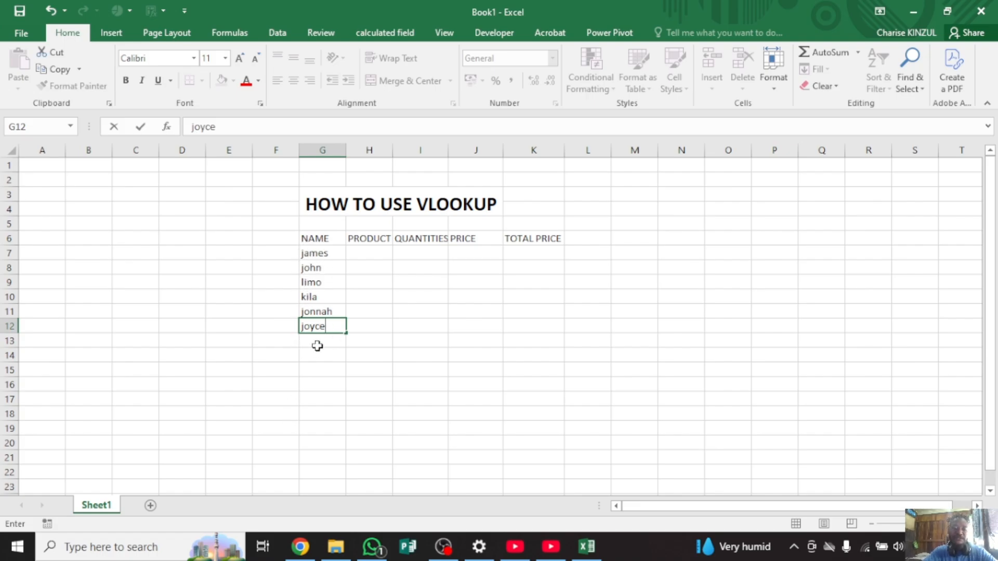
Enter the products rice in cell H7 and noodles in cell H8
{"action": "left_click", "coordinate": [366, 251]}
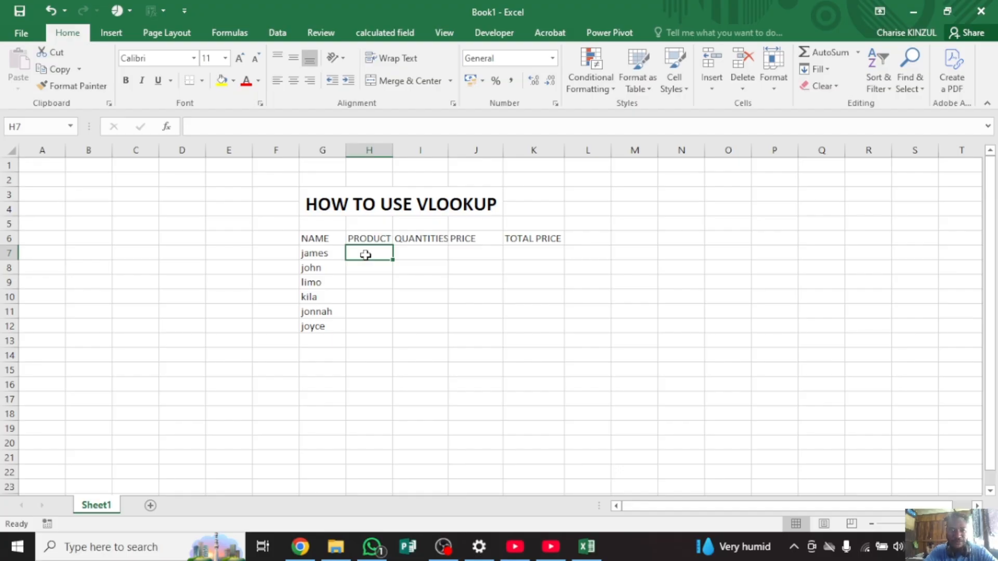
{"action": "type", "text": "rice"}
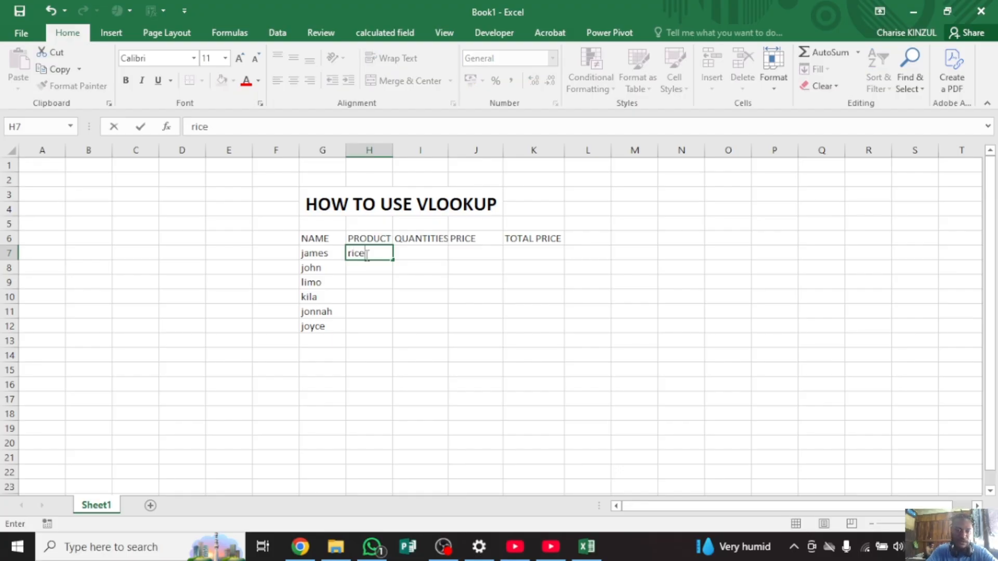
{"action": "key", "text": "Return"}
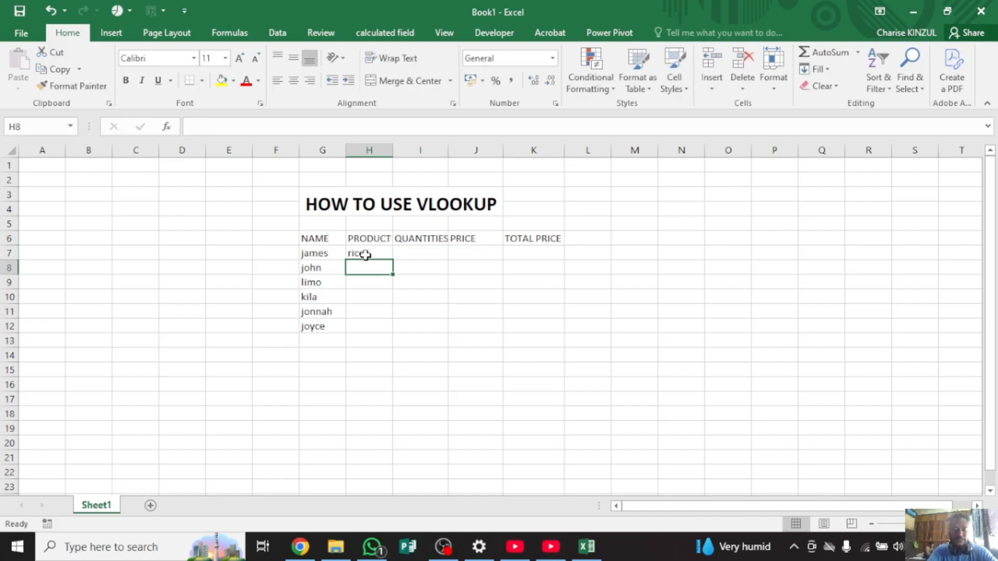
{"action": "type", "text": "no"}
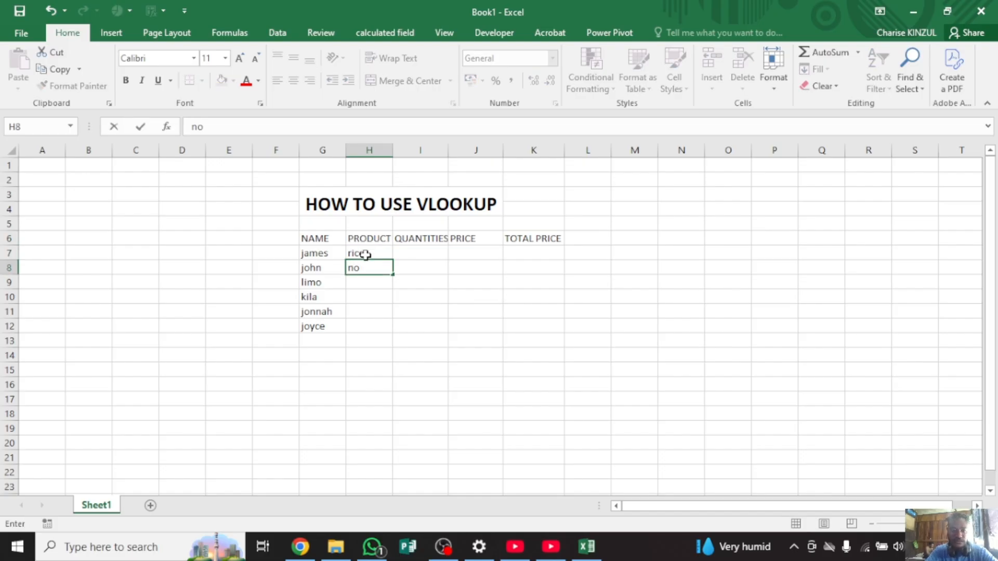
{"action": "type", "text": "od"}
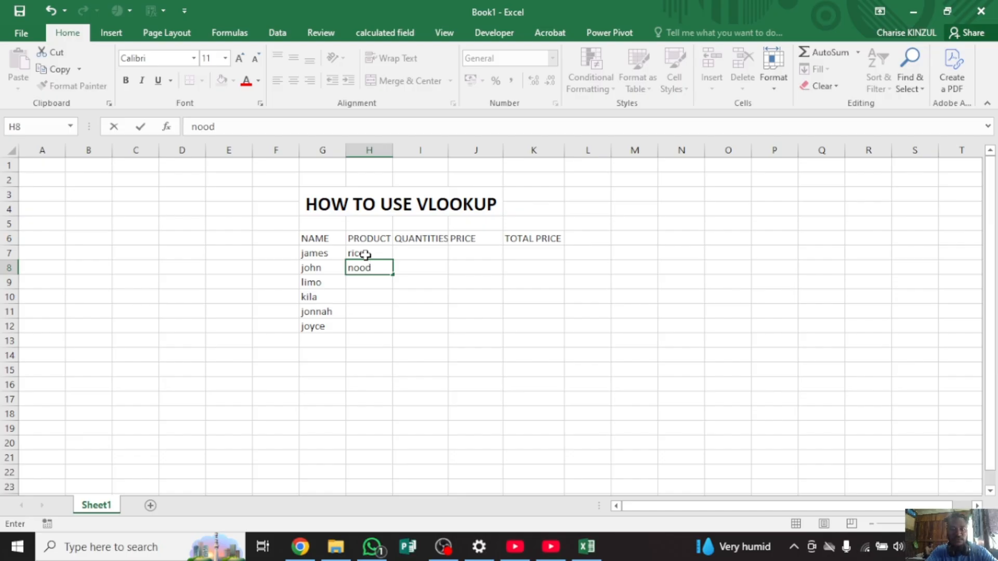
{"action": "type", "text": "les"}
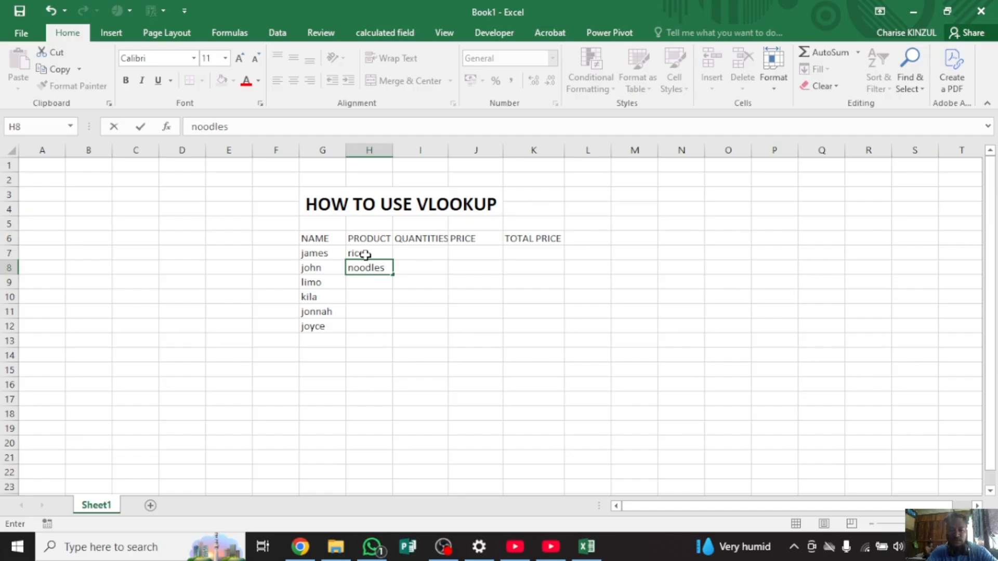
{"action": "key", "text": "Return"}
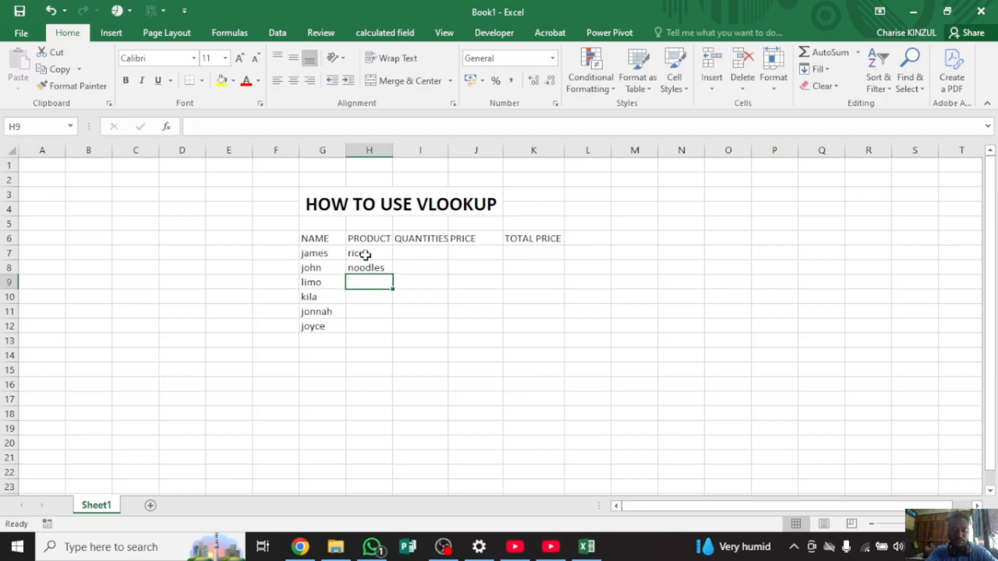
Enter the products biscuit in cell H9 and coke in cell H10
{"action": "type", "text": "bicuit"}
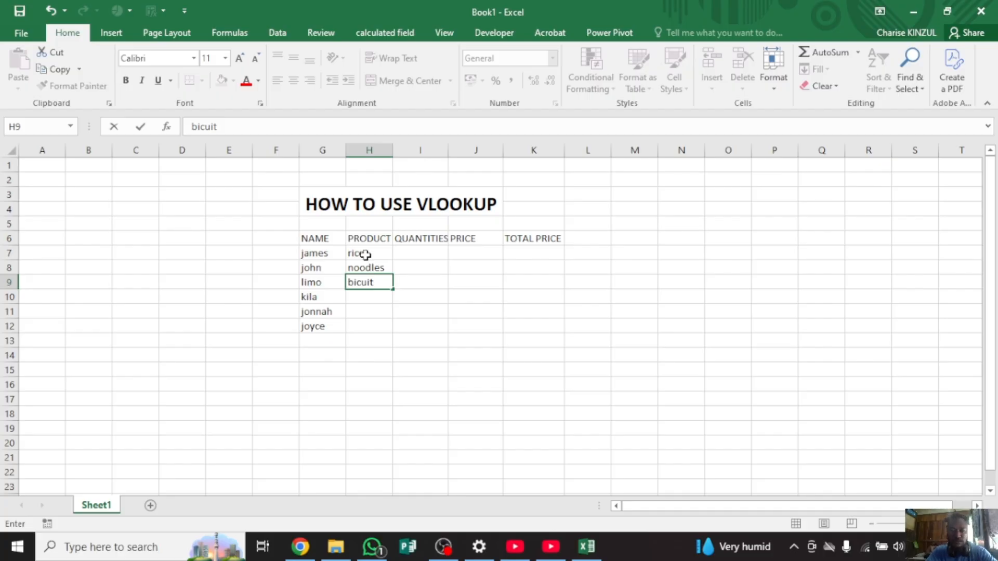
{"action": "key", "text": "BackSpace"}
{"action": "key", "text": "BackSpace"}
{"action": "key", "text": "BackSpace"}
{"action": "key", "text": "BackSpace"}
{"action": "type", "text": "scuit"}
{"action": "key", "text": "Return"}
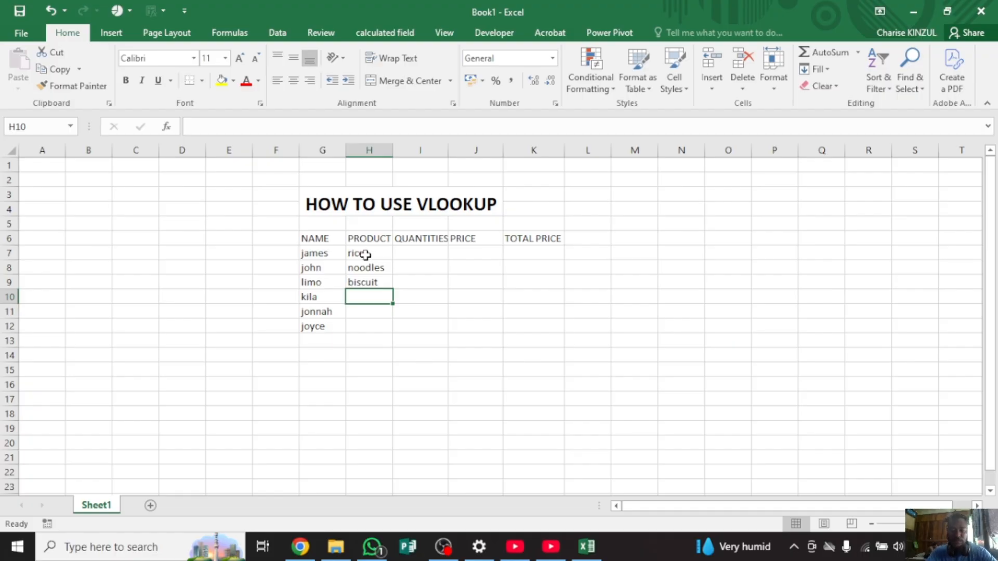
{"action": "type", "text": "coke"}
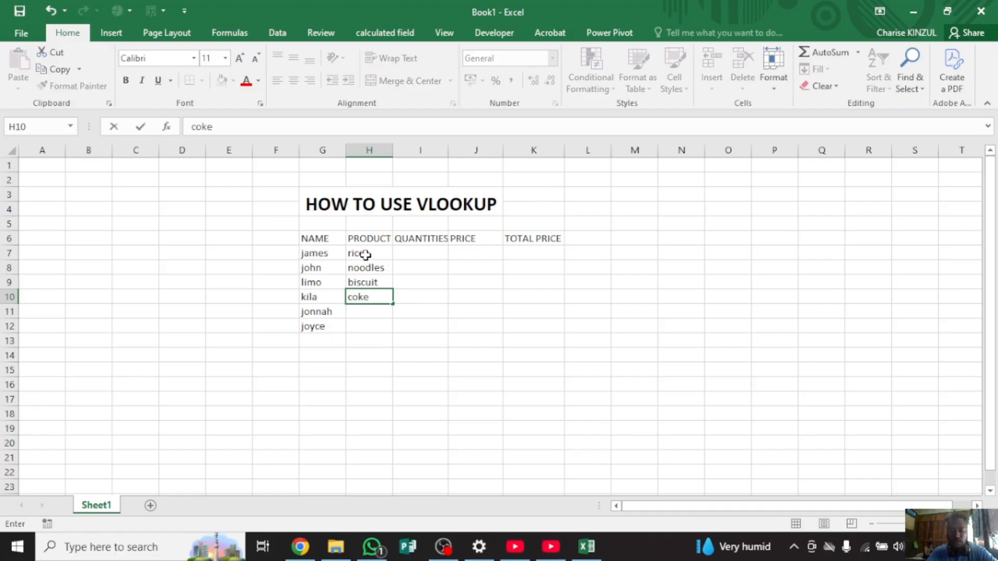
{"action": "key", "text": "Return"}
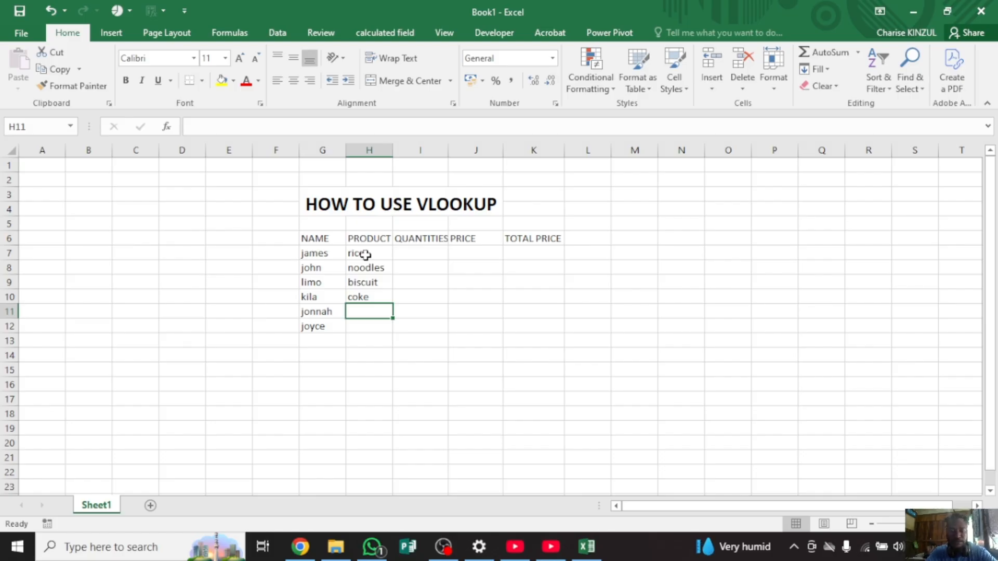
Finish the PRODUCT column with sprite in cell H11 and lollies in cell H12
{"action": "type", "text": "sprie"}
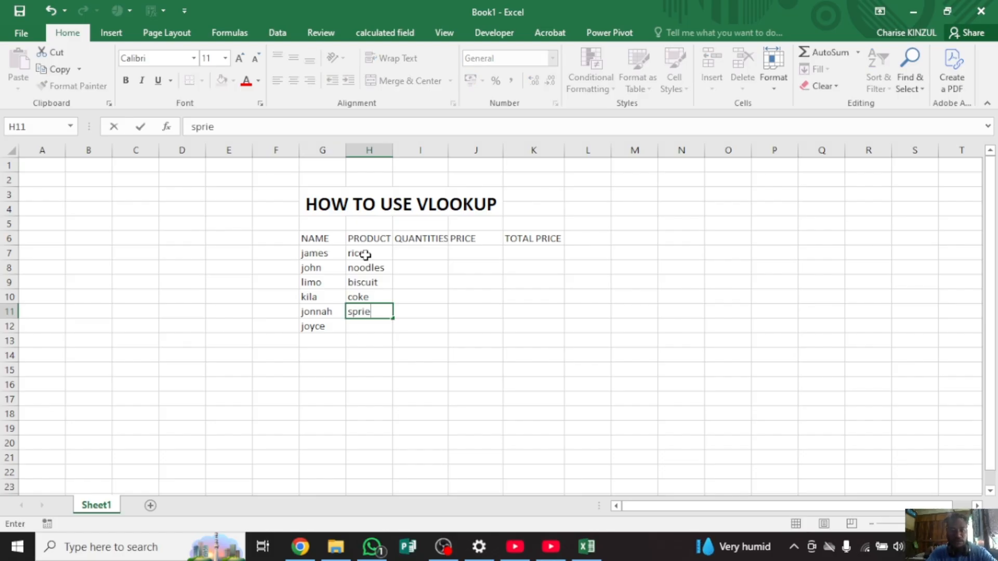
{"action": "key", "text": "BackSpace"}
{"action": "key", "text": "BackSpace"}
{"action": "type", "text": "ite"}
{"action": "key", "text": "Return"}
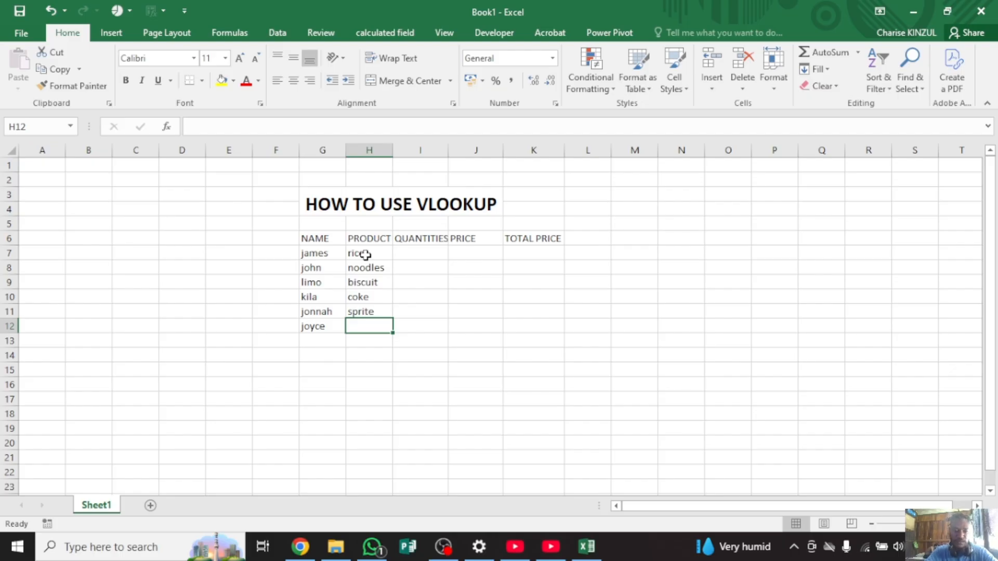
{"action": "type", "text": "lool"}
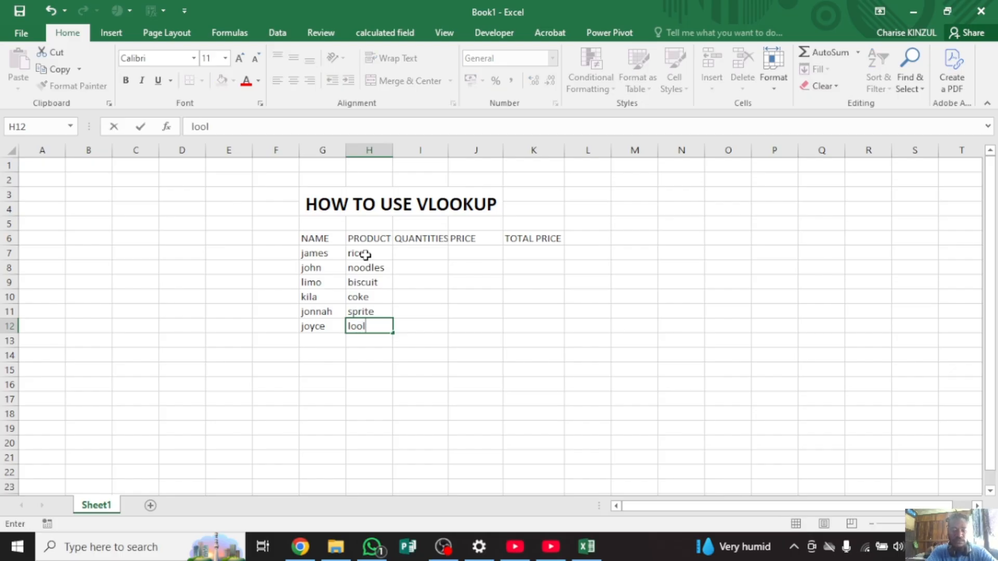
{"action": "key", "text": "BackSpace"}
{"action": "key", "text": "BackSpace"}
{"action": "type", "text": "llies"}
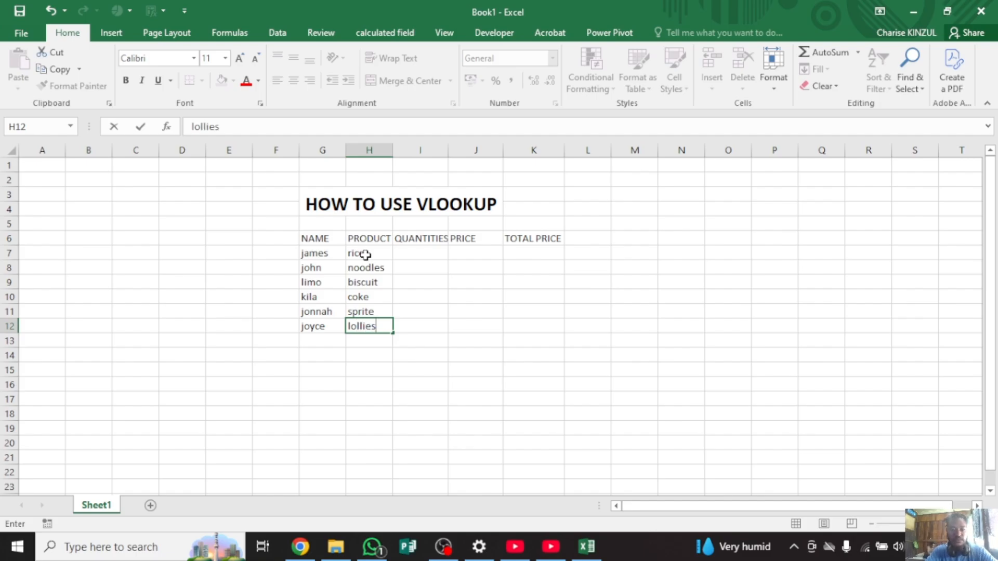
Enter the quantities 5 for rice, 3 for noodles and 6 for biscuit in cells I7 to I9
{"action": "left_click", "coordinate": [434, 259]}
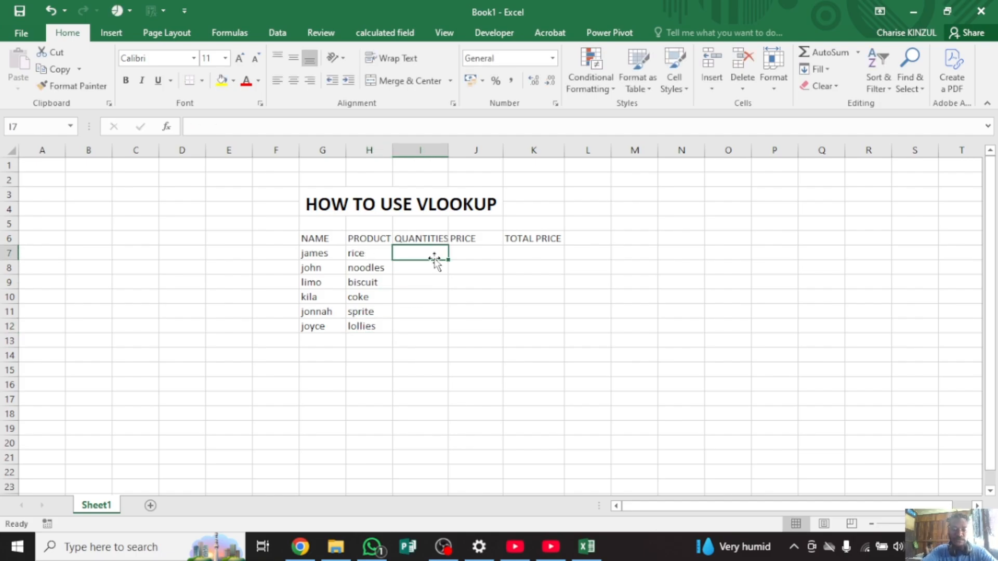
{"action": "left_click_drag", "start_coordinate": [434, 259], "coordinate": [435, 260]}
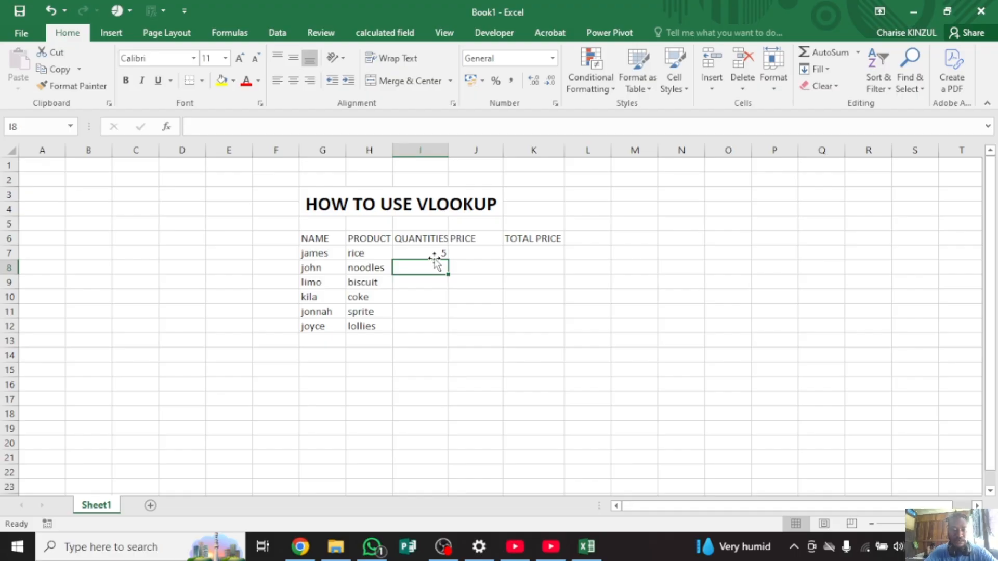
{"action": "type", "text": "3"}
{"action": "key", "text": "Return"}
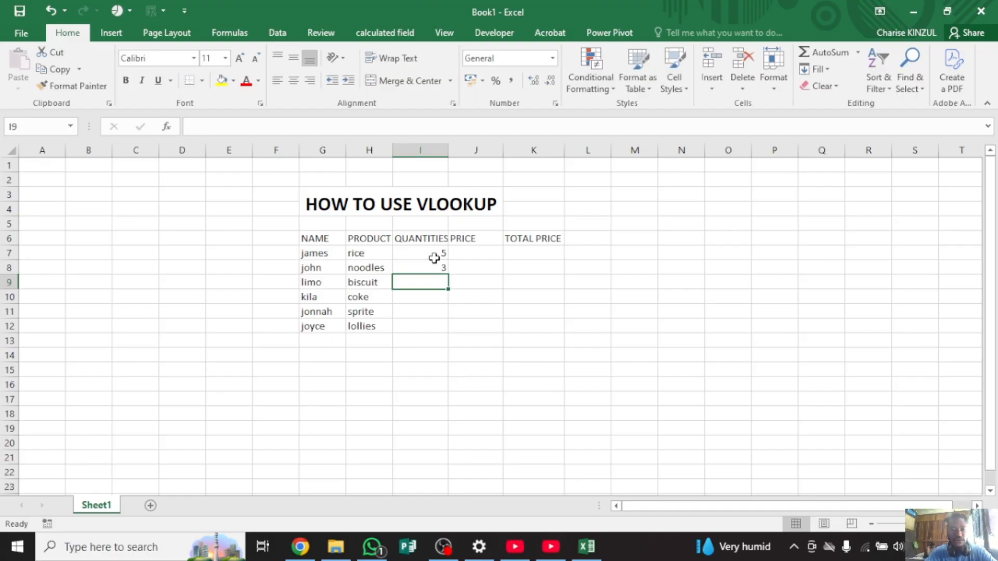
{"action": "type", "text": "6"}
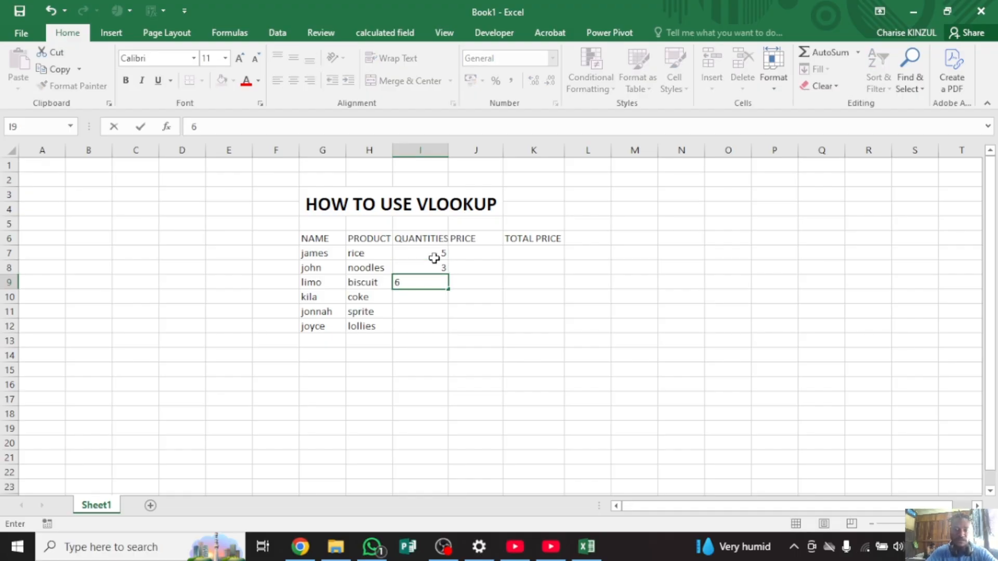
{"action": "key", "text": "Return"}
Finish the QUANTITIES column with 3 for coke, 5 for sprite and 10 for lollies in cells I10 to I12
{"action": "type", "text": "3"}
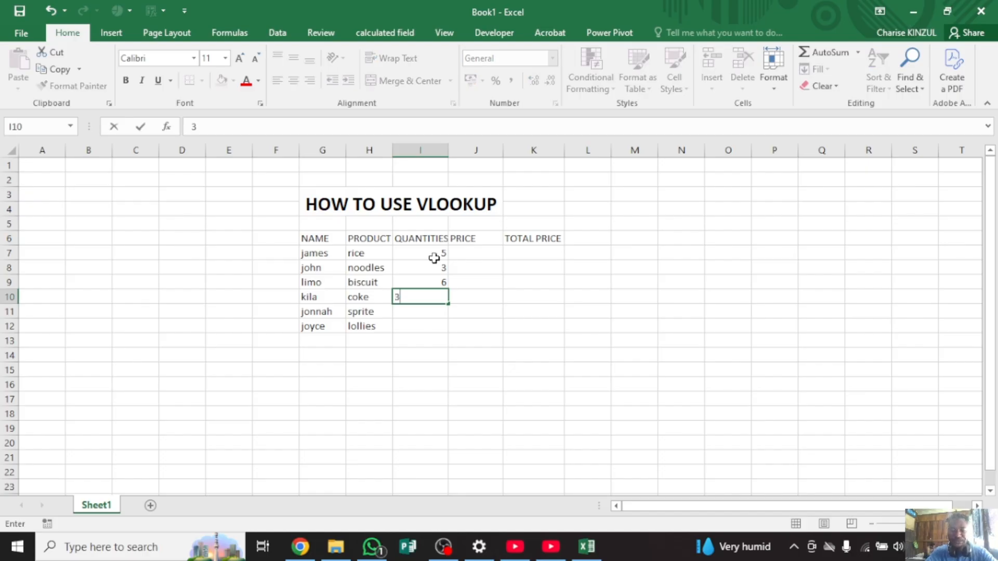
{"action": "key", "text": "Return"}
{"action": "type", "text": "5"}
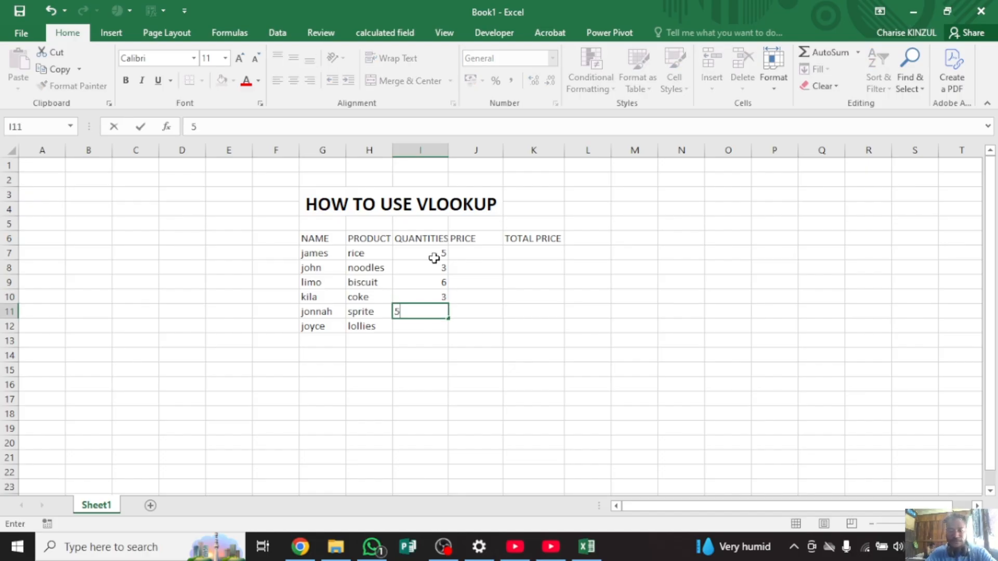
{"action": "key", "text": "Return"}
{"action": "type", "text": "10"}
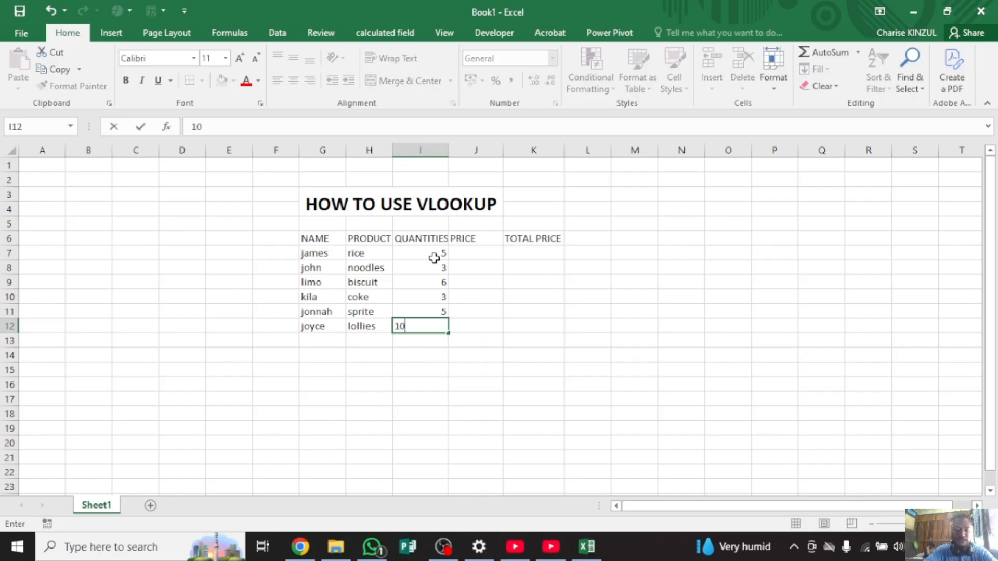
{"action": "key", "text": "Return"}
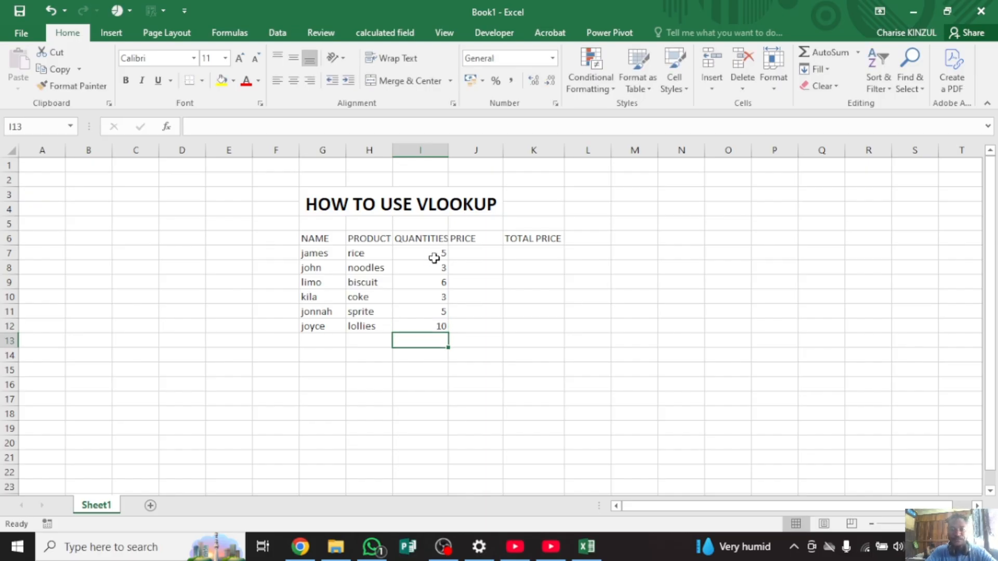
Enter the prices 5 for rice, 1.5 for noodles and 2.5 for biscuit in cells J7 to J9
{"action": "left_click", "coordinate": [483, 252]}
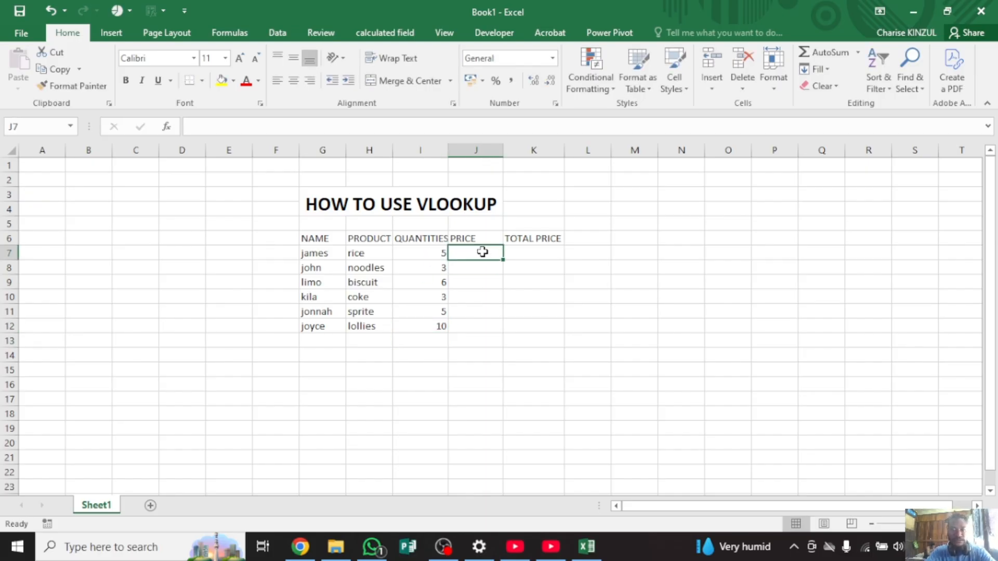
{"action": "type", "text": "5"}
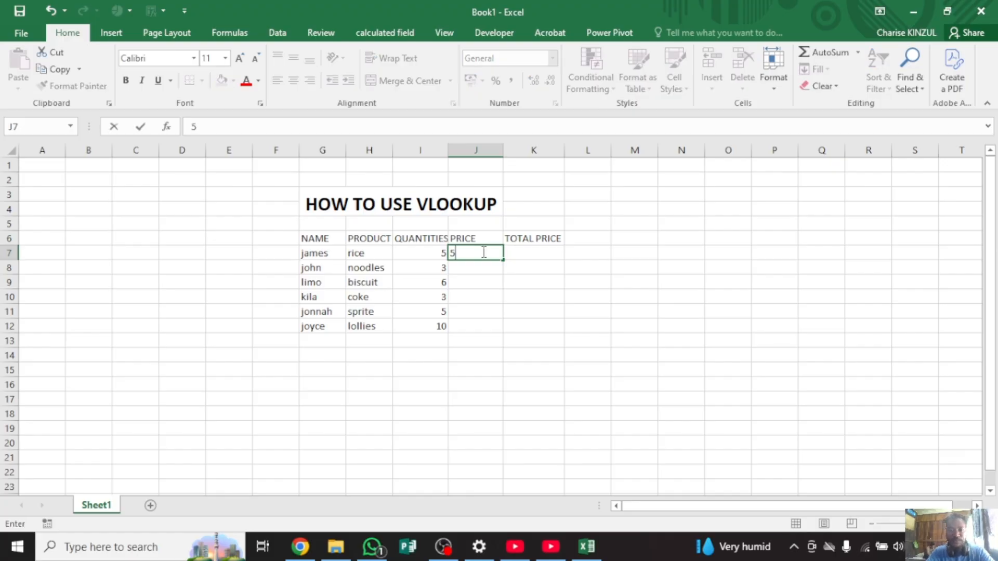
{"action": "key", "text": "Return"}
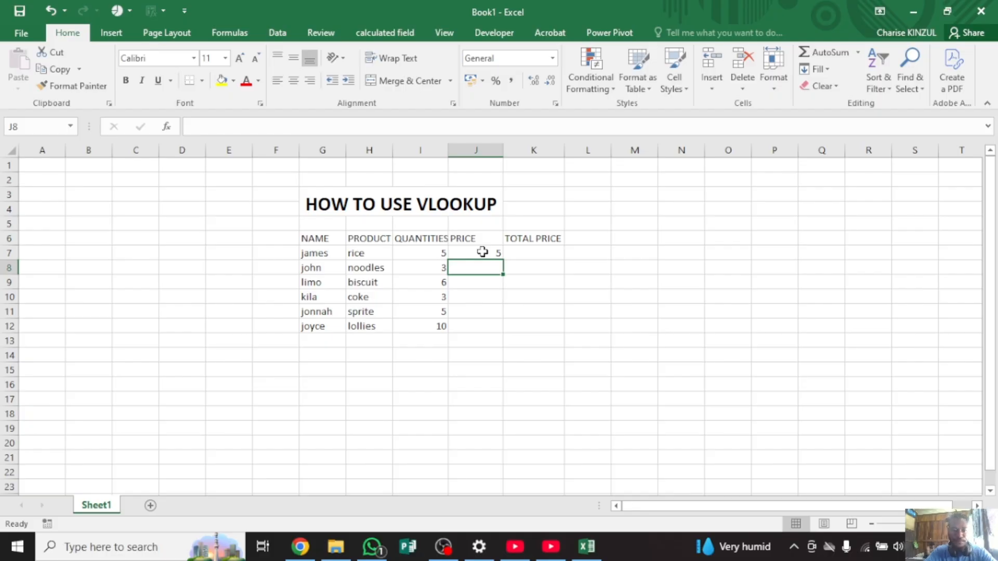
{"action": "type", "text": "1.5"}
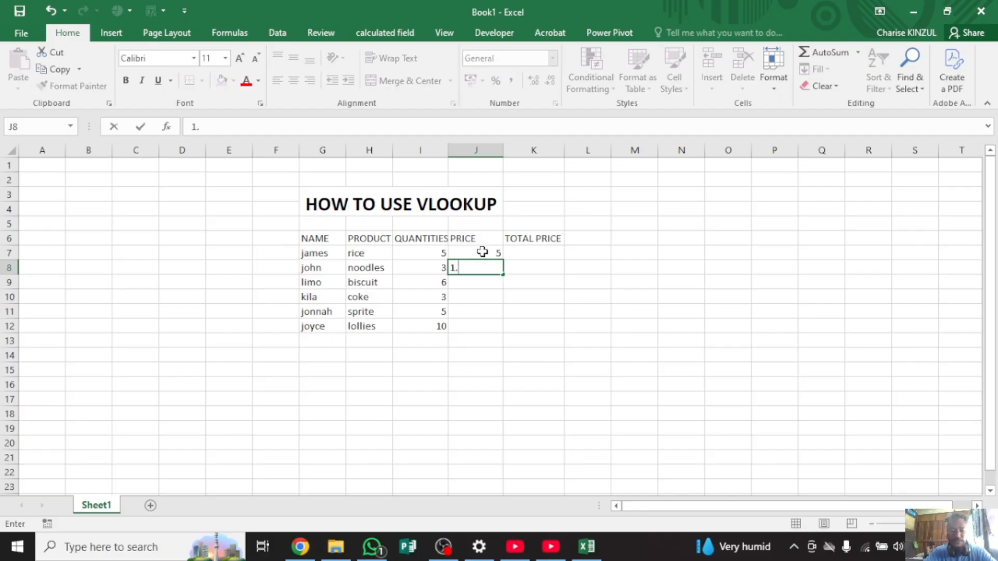
{"action": "key", "text": "Return"}
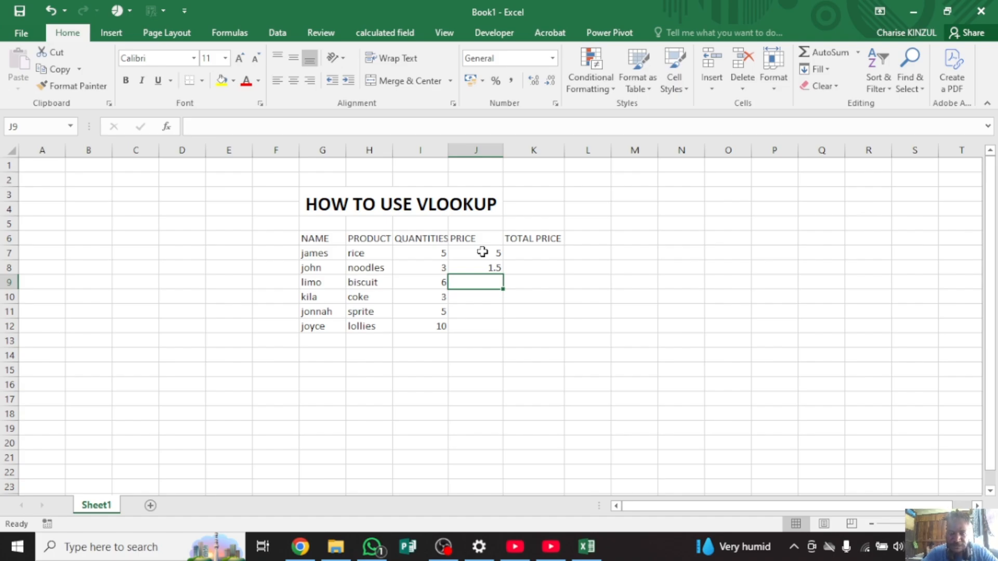
{"action": "type", "text": "2.5"}
{"action": "key", "text": "Return"}
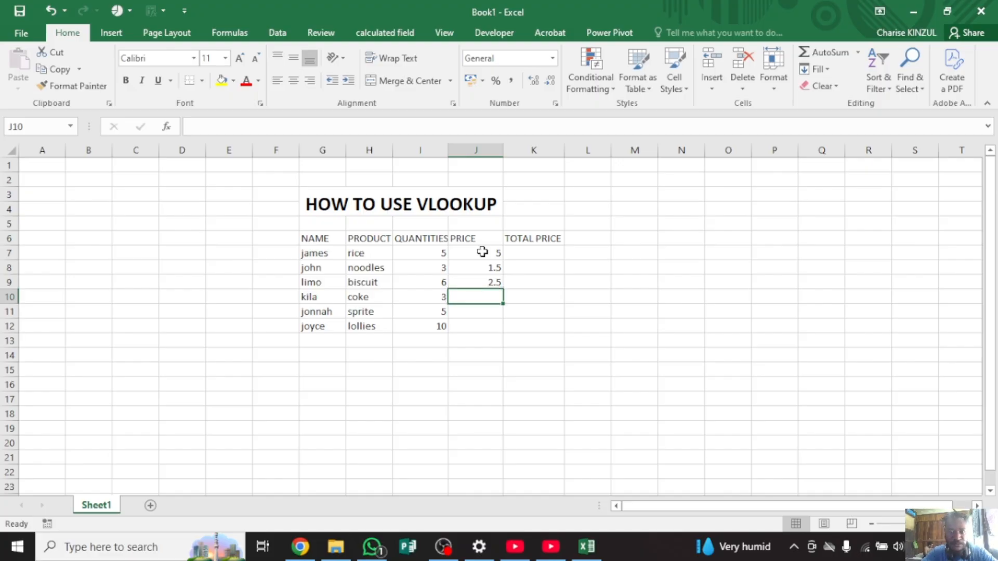
Change the biscuit price in cell J9 to 1.5
{"action": "key", "text": "Up"}
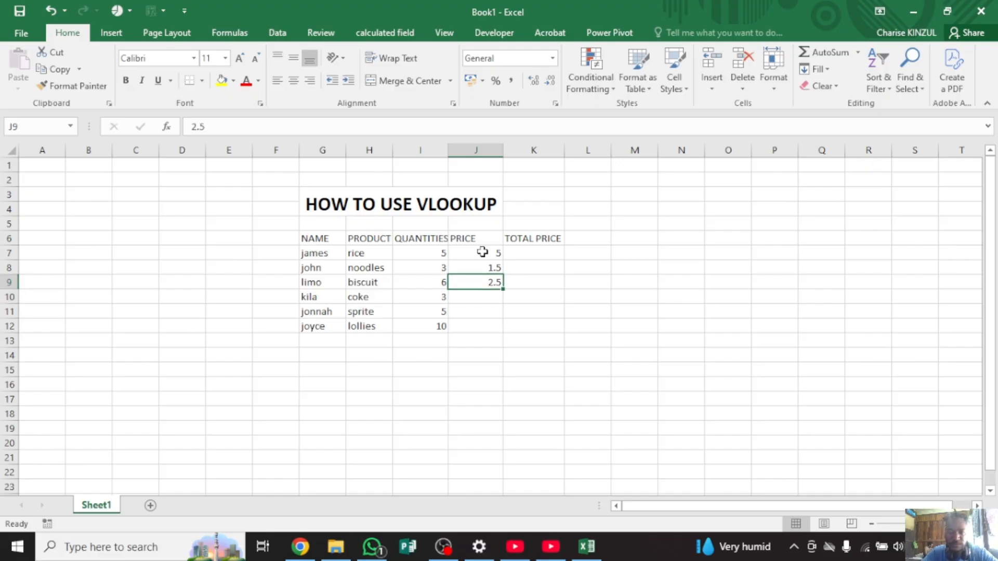
{"action": "key", "text": "BackSpace"}
{"action": "type", "text": "1"}
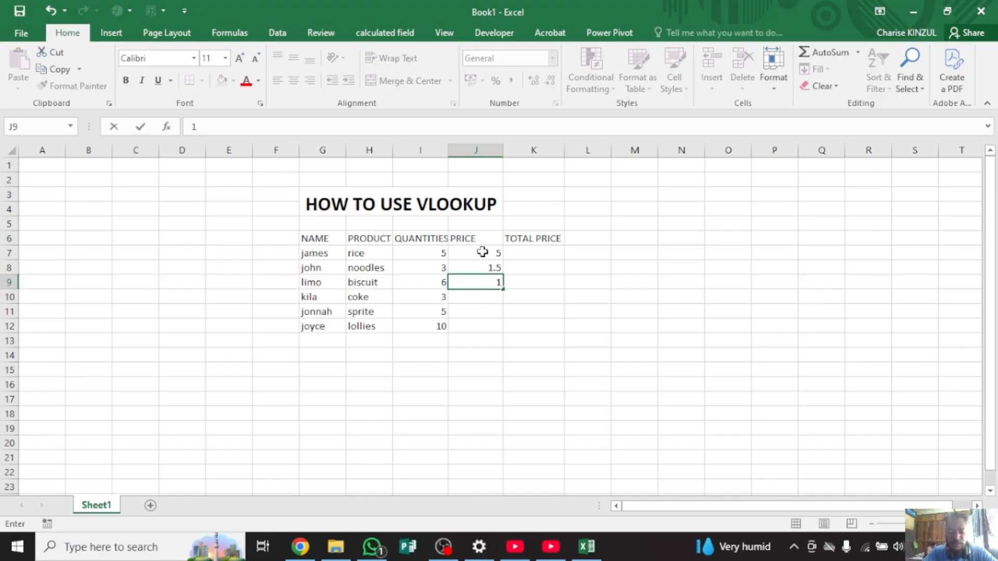
{"action": "type", "text": ".5"}
{"action": "key", "text": "Return"}
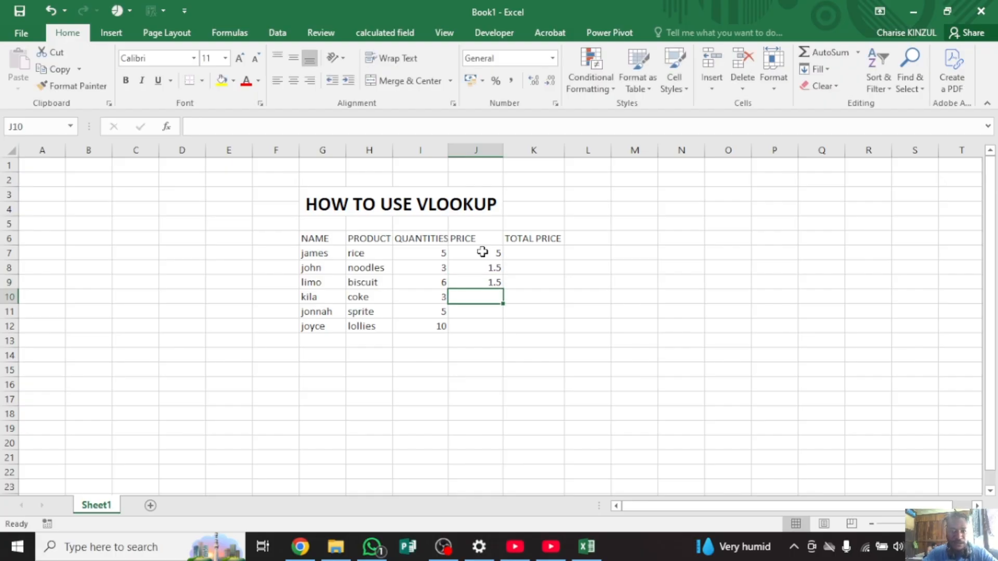
Finish the PRICE column with 3.5 for coke, 3.5 for sprite and .5 for lollies in cells J10 to J12
{"action": "type", "text": "3.5"}
{"action": "key", "text": "Return"}
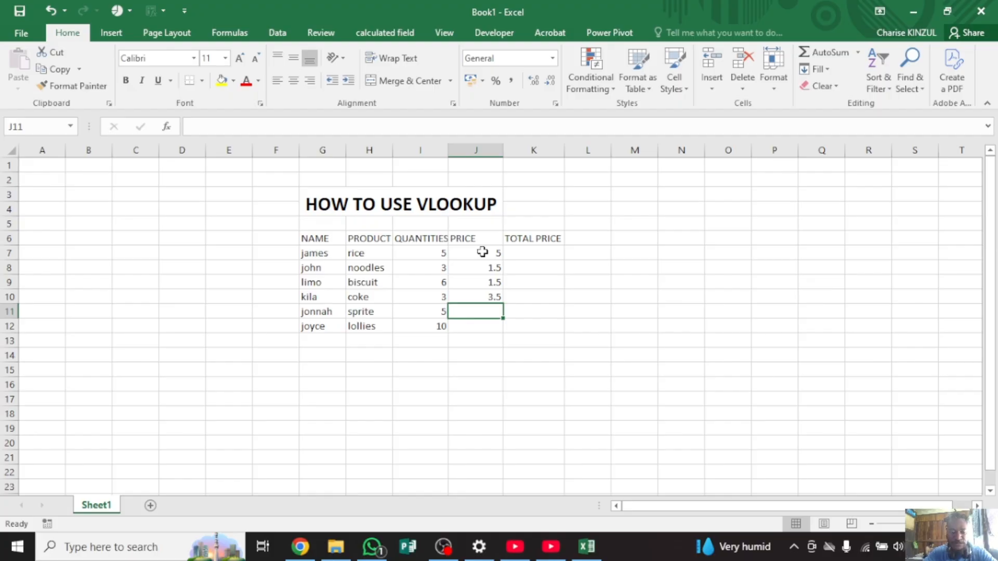
{"action": "type", "text": "3.5"}
{"action": "key", "text": "Return"}
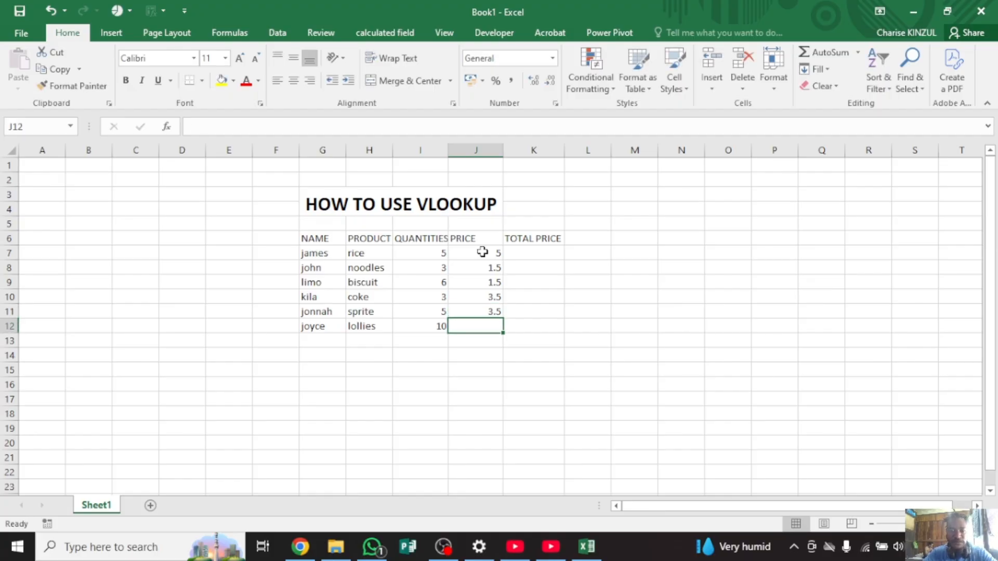
{"action": "type", "text": ".5"}
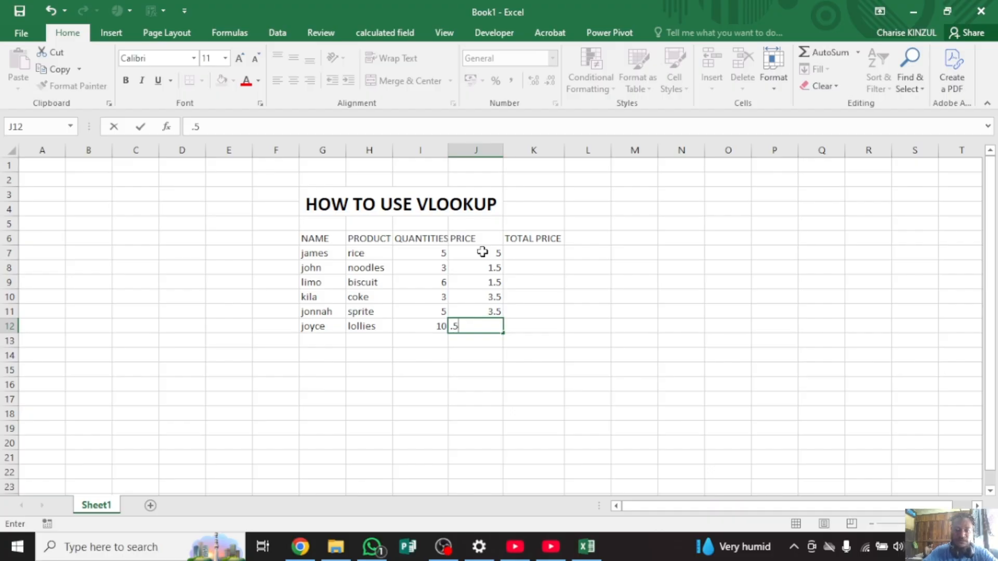
{"action": "key", "text": "Return"}
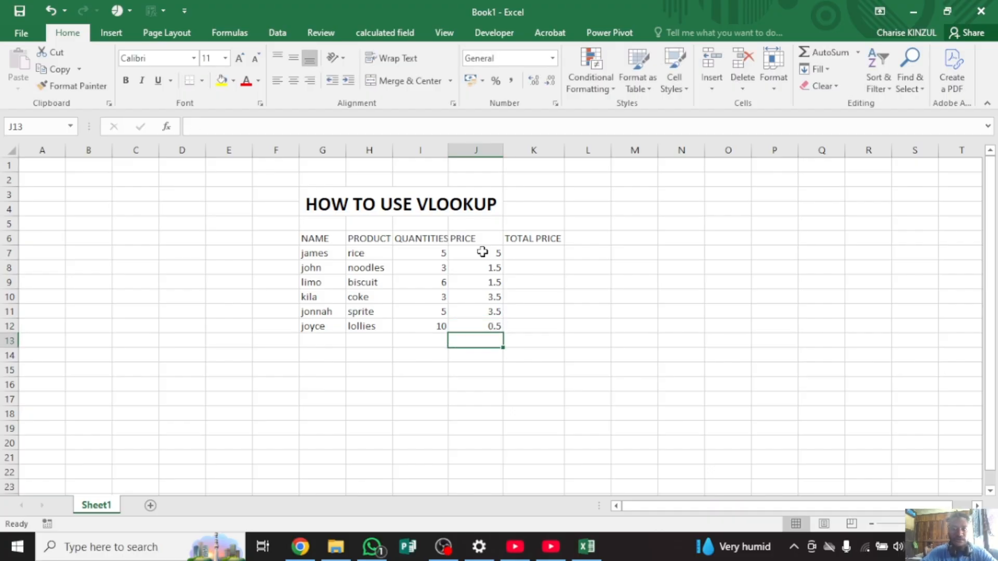
Calculate the total price for rice in cell K7 with the formula =PRODUCT(I7:J7)
{"action": "left_click", "coordinate": [527, 254]}
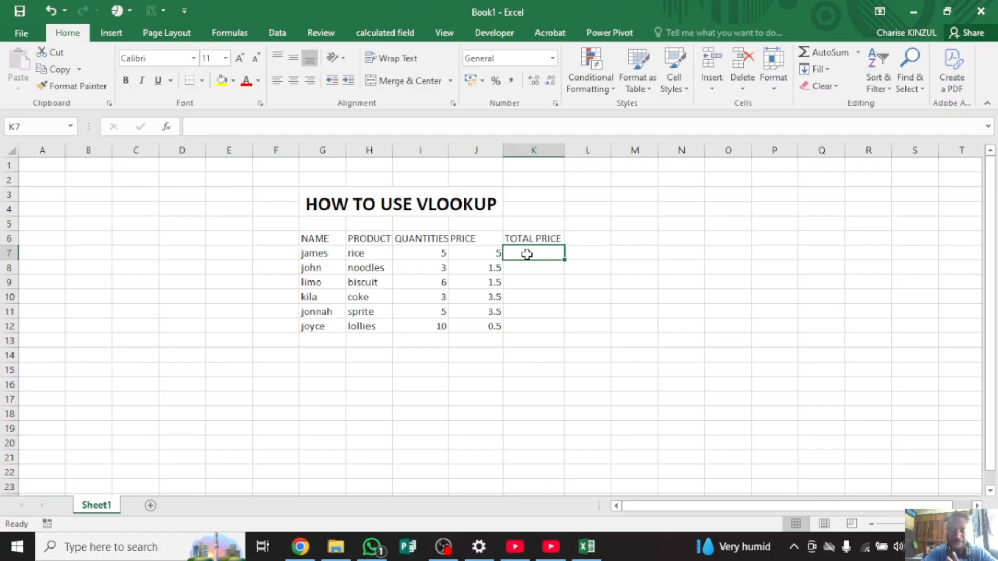
{"action": "type", "text": "="}
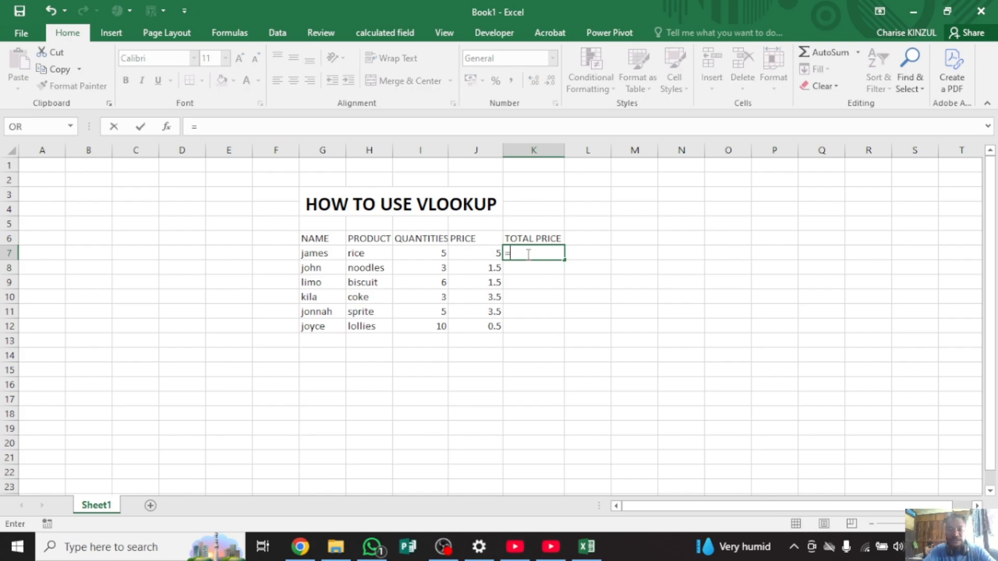
{"action": "key", "text": "BackSpace"}
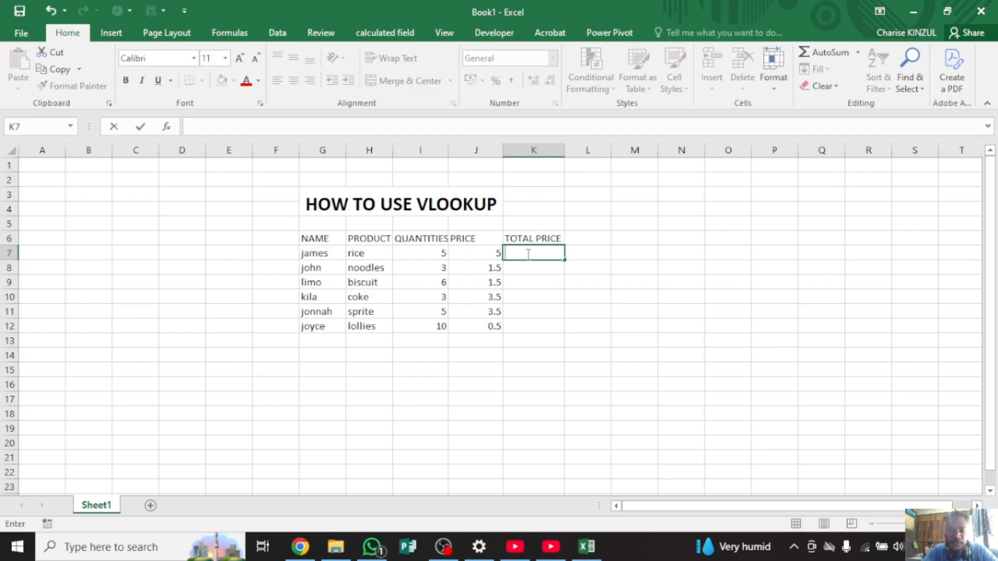
{"action": "type", "text": "="}
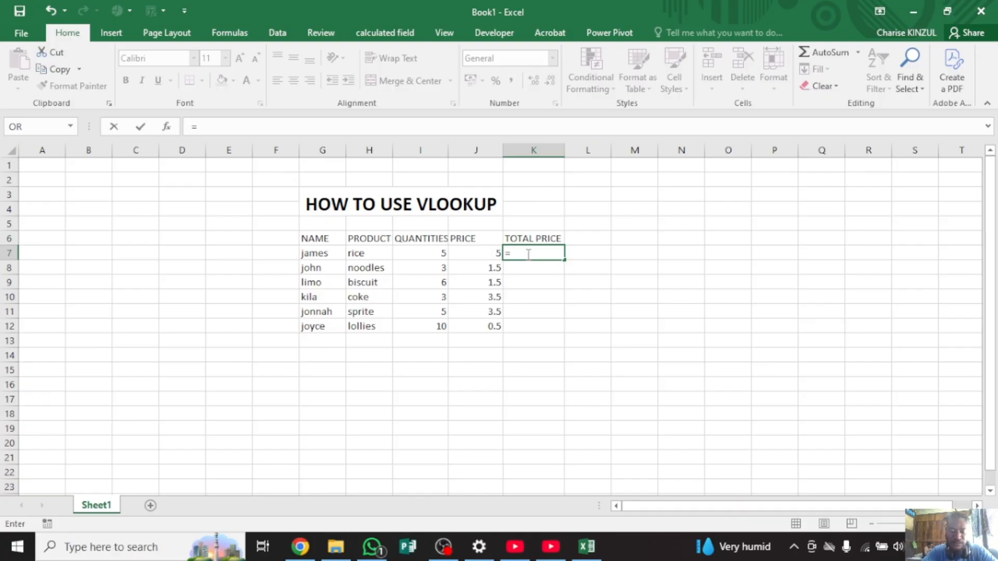
{"action": "type", "text": "pro"}
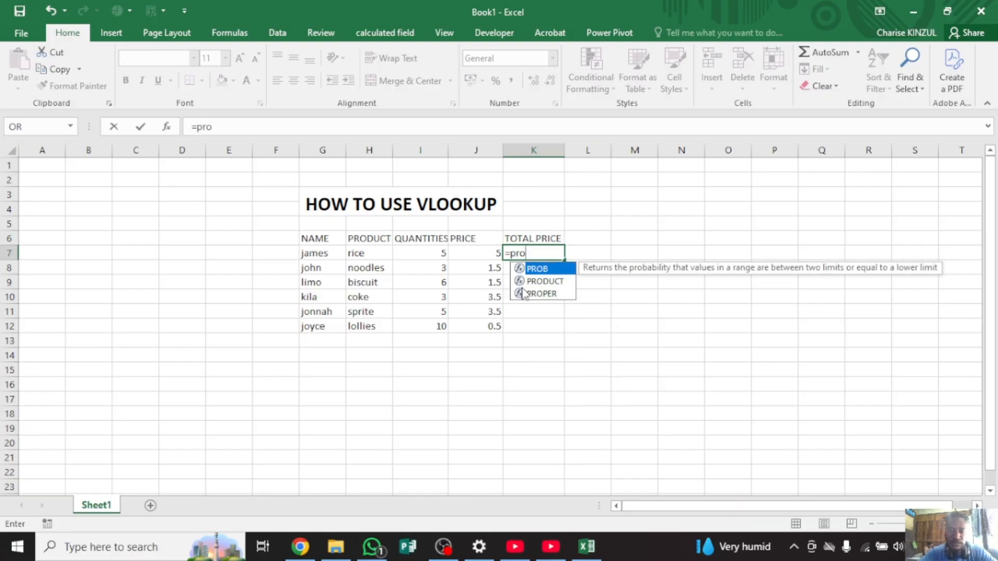
{"action": "double_click", "coordinate": [541, 281]}
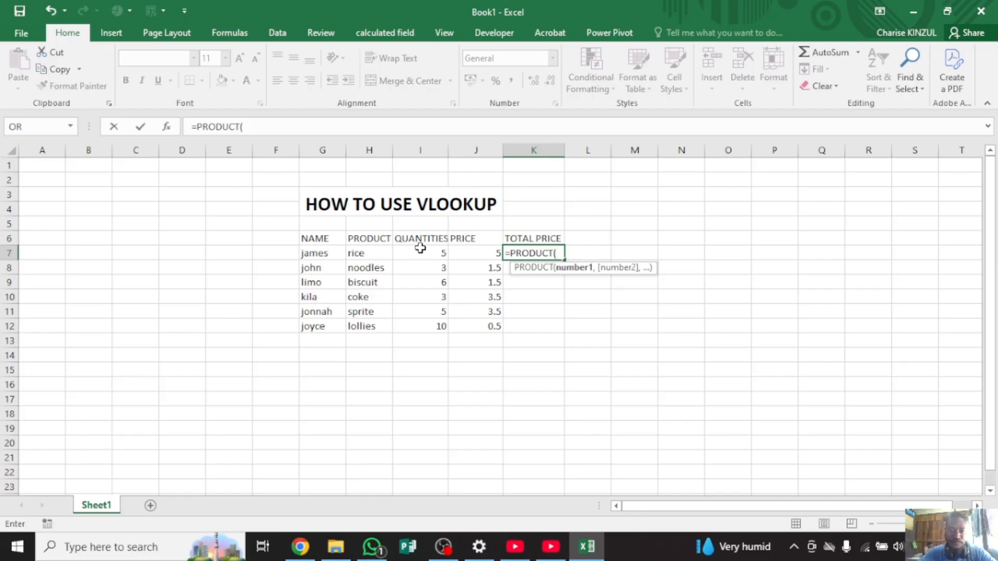
{"action": "left_click_drag", "start_coordinate": [416, 256], "coordinate": [464, 254]}
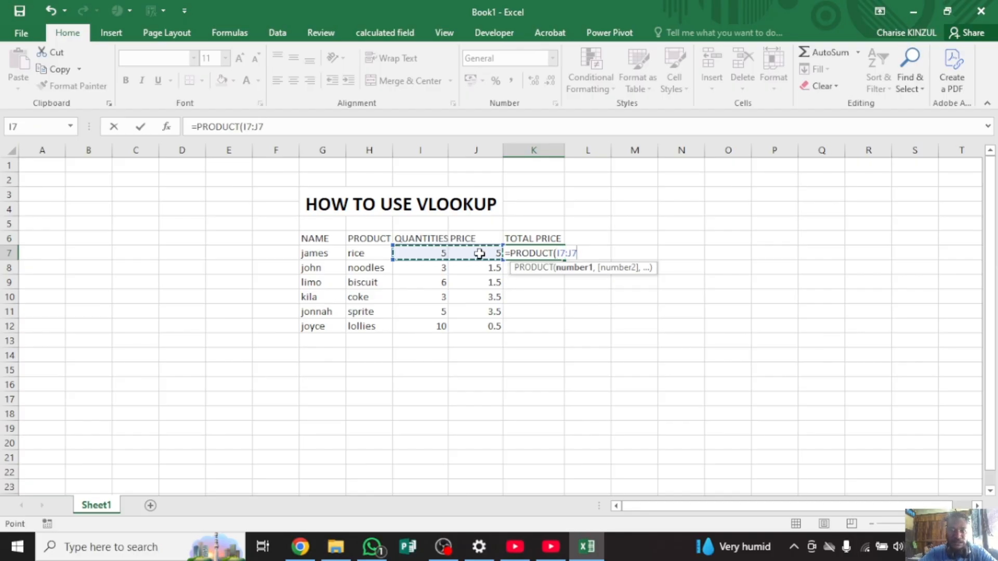
{"action": "type", "text": ")"}
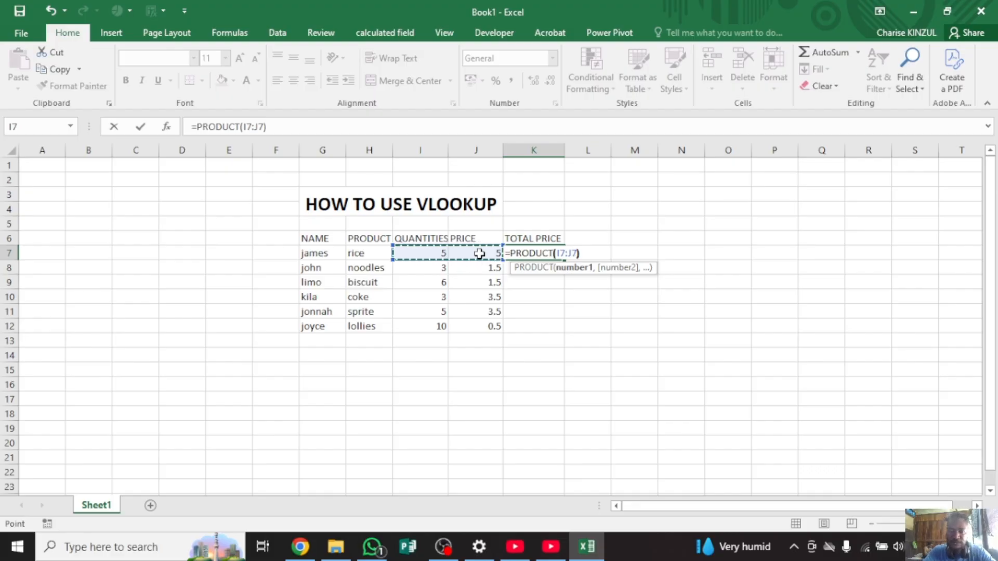
{"action": "key", "text": "Return"}
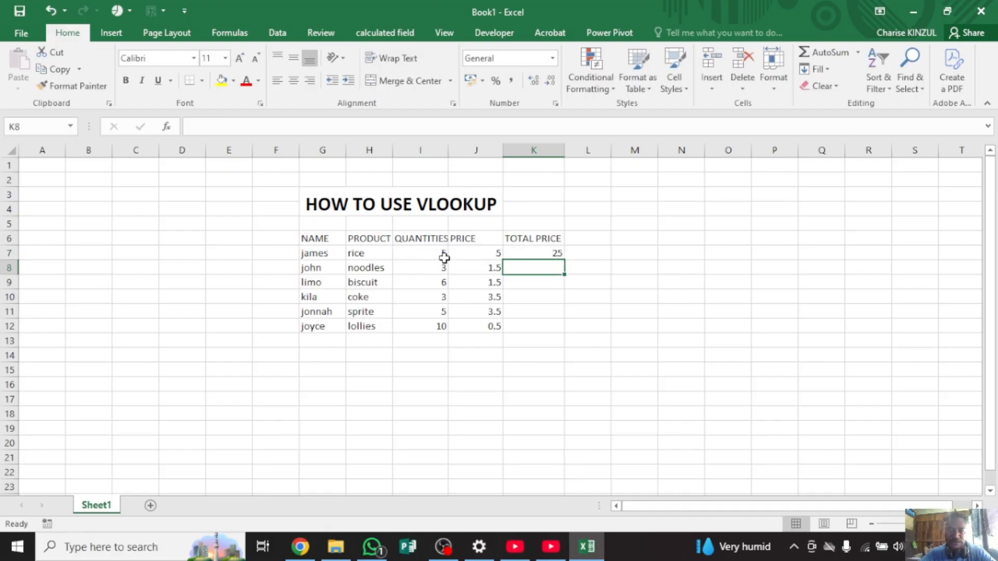
Fill the total price formula from cell K7 down to K12 for all the remaining products
{"action": "left_click", "coordinate": [535, 253]}
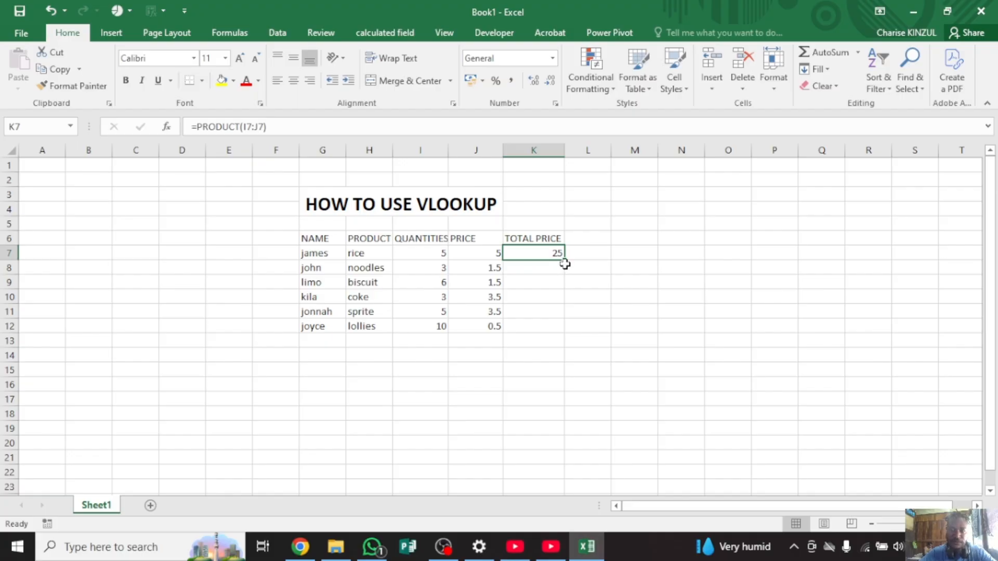
{"action": "left_click_drag", "start_coordinate": [564, 260], "coordinate": [561, 329]}
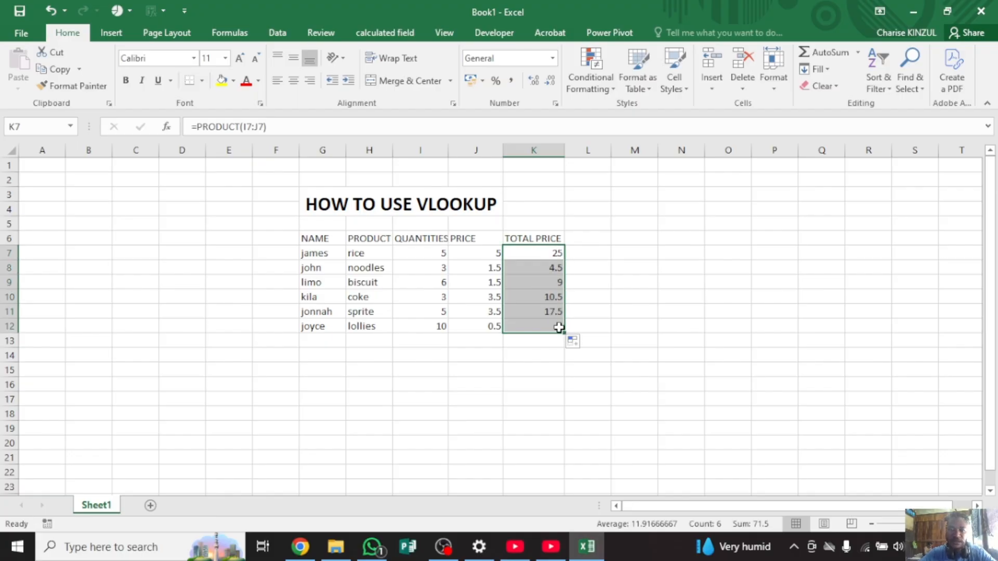
{"action": "left_click", "coordinate": [598, 307]}
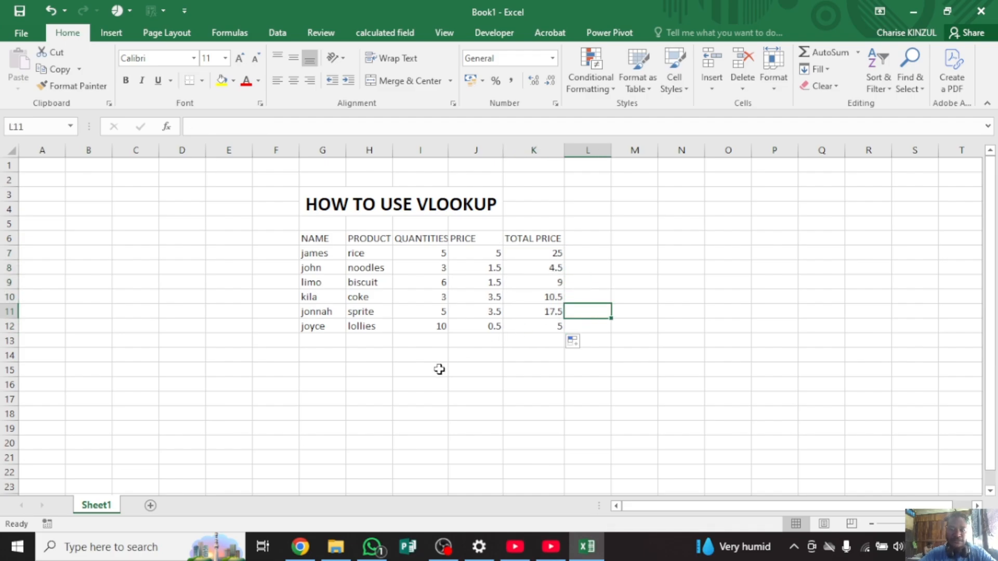
{"action": "left_click", "coordinate": [440, 369]}
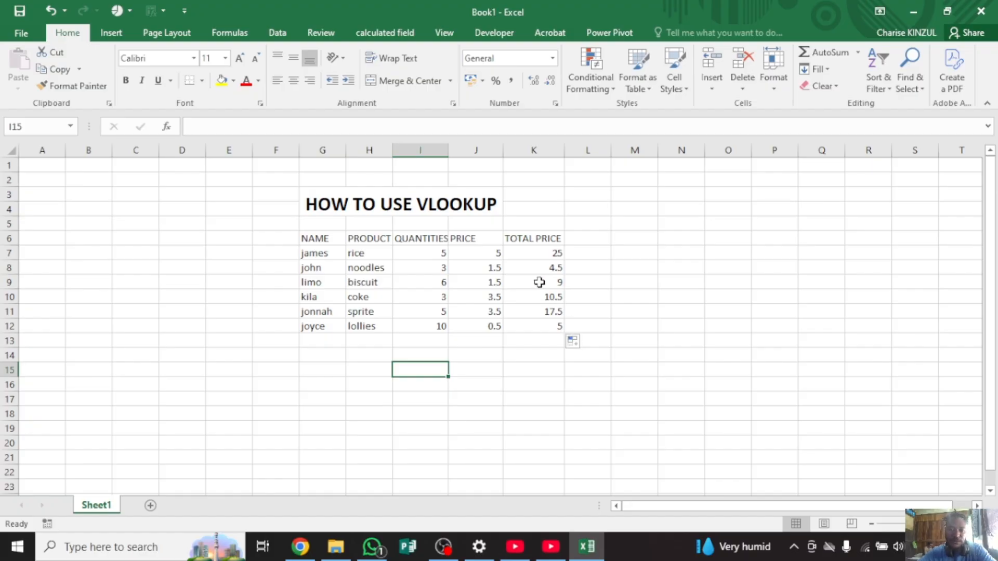
{"action": "left_click", "coordinate": [464, 251]}
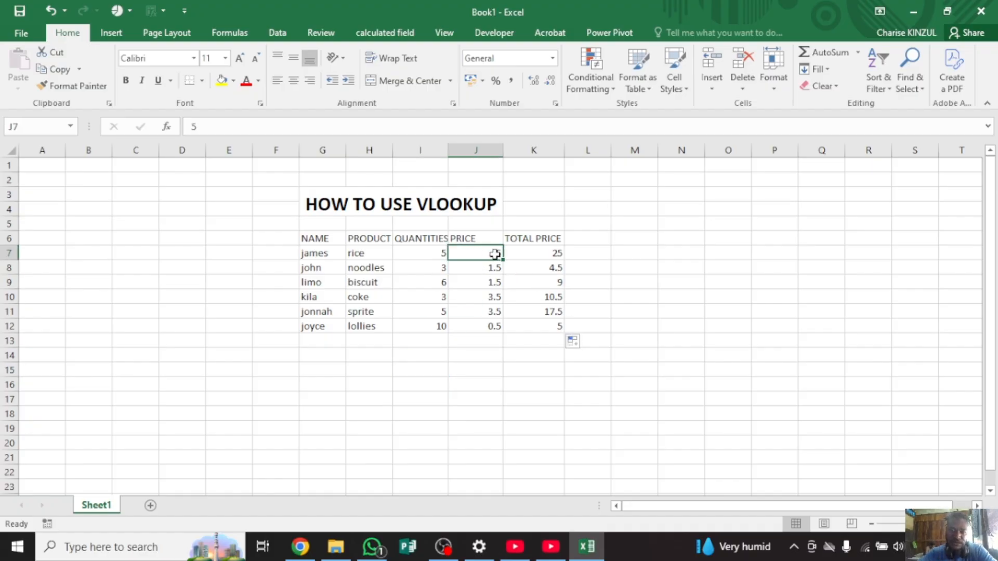
Try formatting cells J7 to K12 as Currency with the K symbol and 2 decimal places, and undo that formatting
{"action": "left_click_drag", "start_coordinate": [495, 254], "coordinate": [536, 326]}
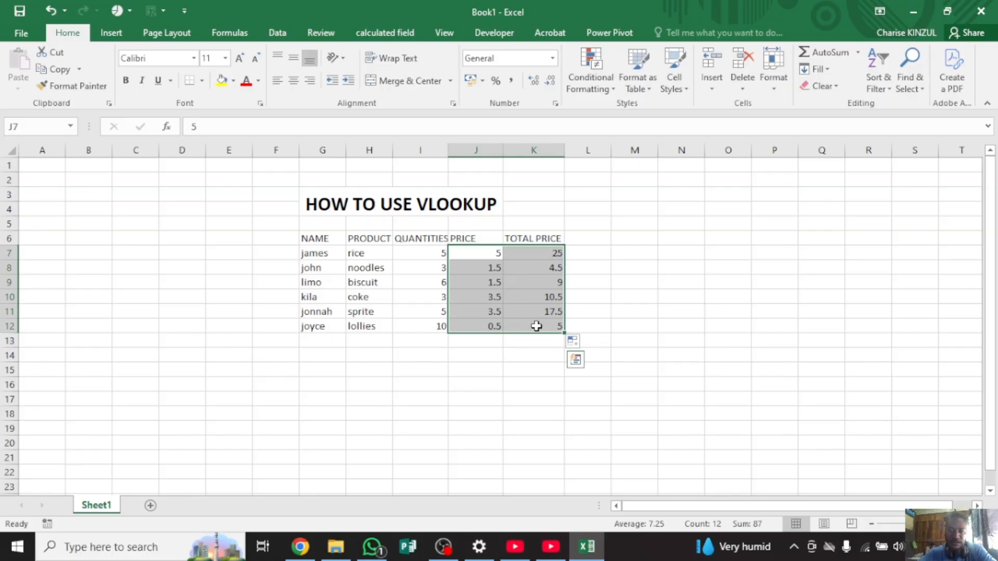
{"action": "right_click", "coordinate": [537, 326]}
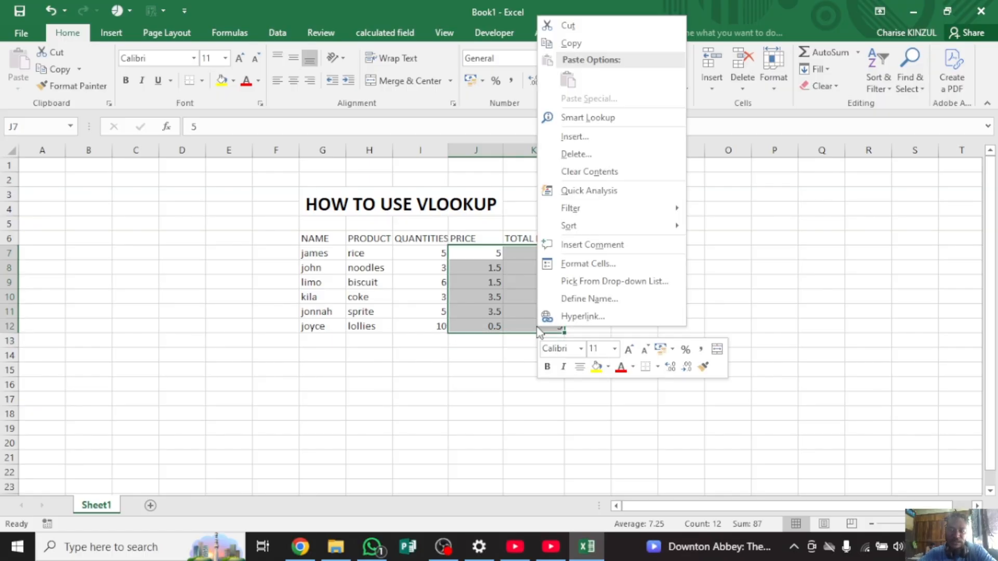
{"action": "left_click", "coordinate": [566, 271]}
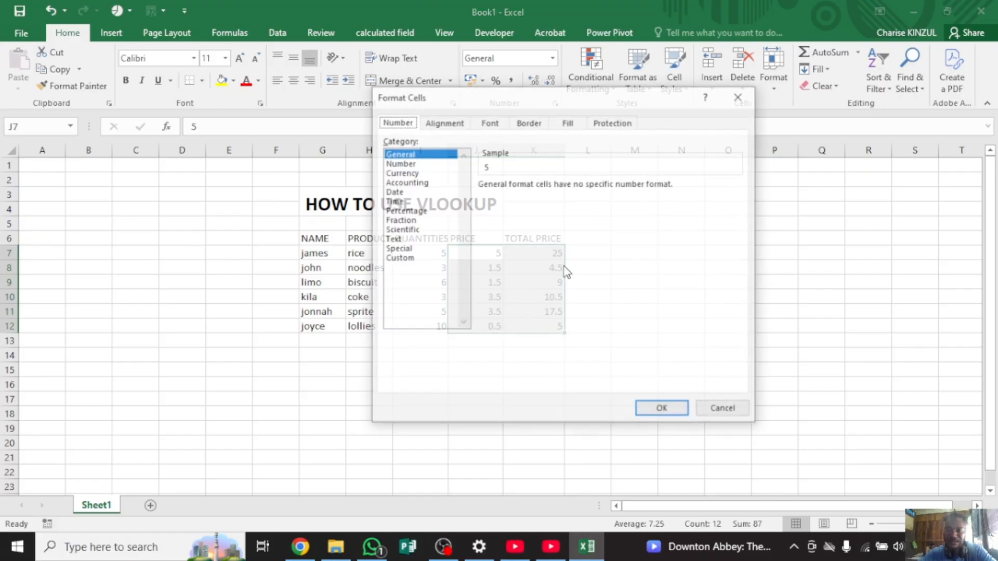
{"action": "left_click", "coordinate": [421, 174]}
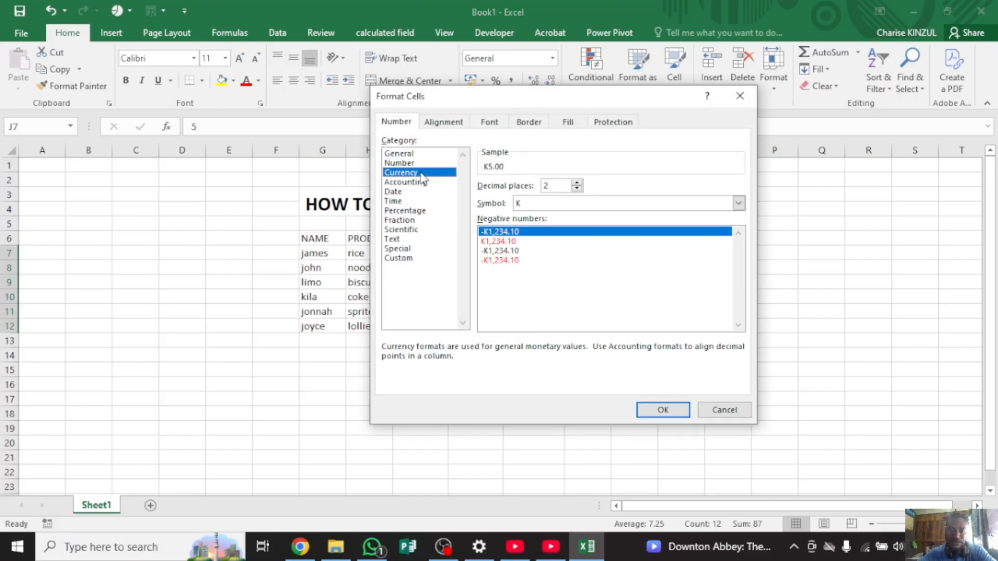
{"action": "left_click", "coordinate": [578, 183]}
{"action": "left_click", "coordinate": [577, 182]}
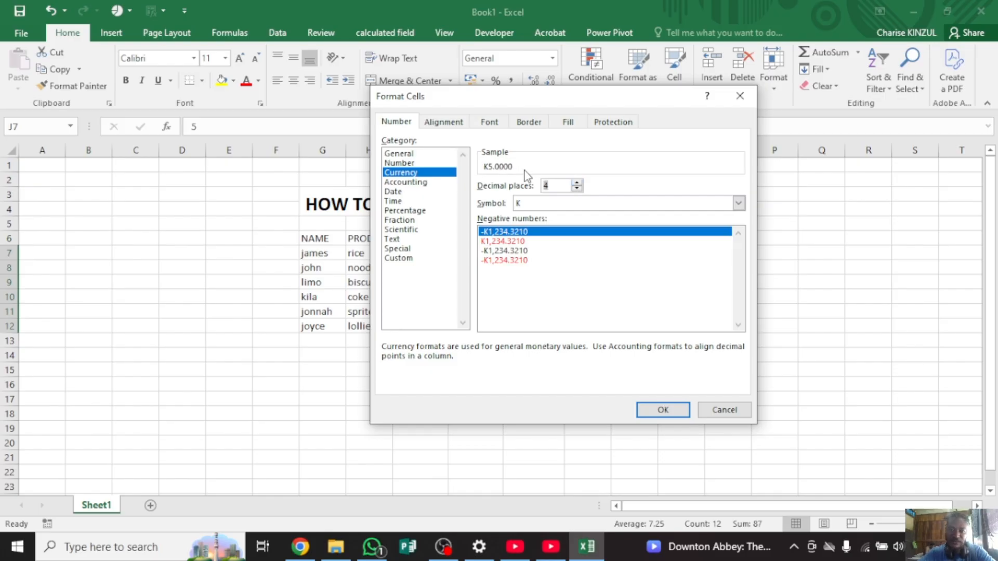
{"action": "left_click", "coordinate": [577, 189]}
{"action": "left_click", "coordinate": [577, 189]}
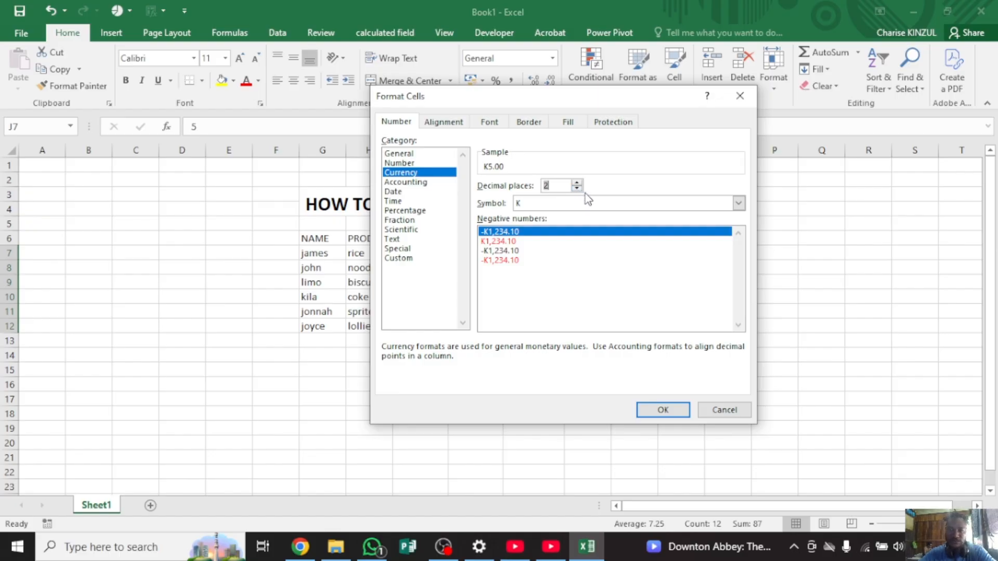
{"action": "left_click", "coordinate": [508, 241]}
{"action": "left_click", "coordinate": [503, 250]}
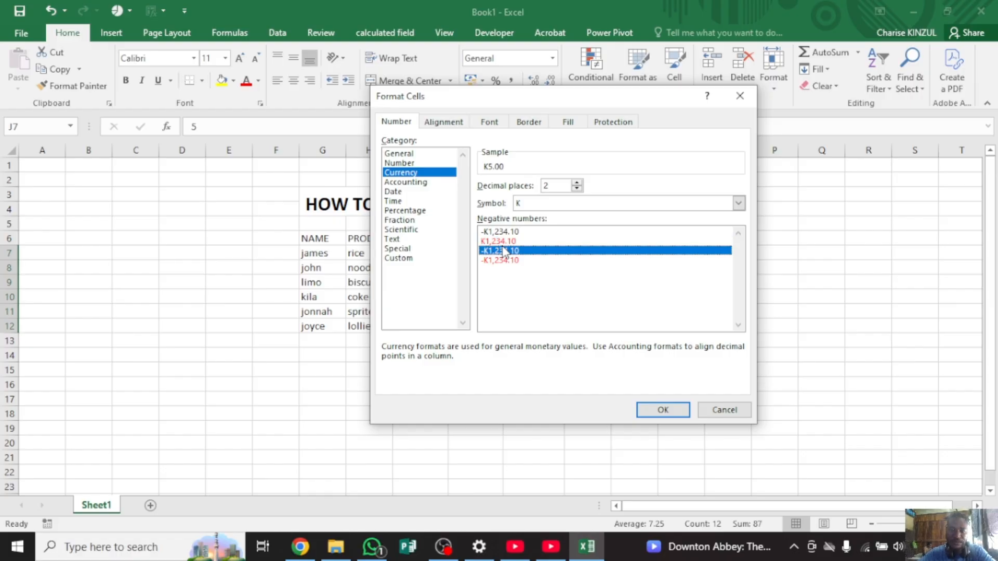
{"action": "left_click", "coordinate": [504, 241]}
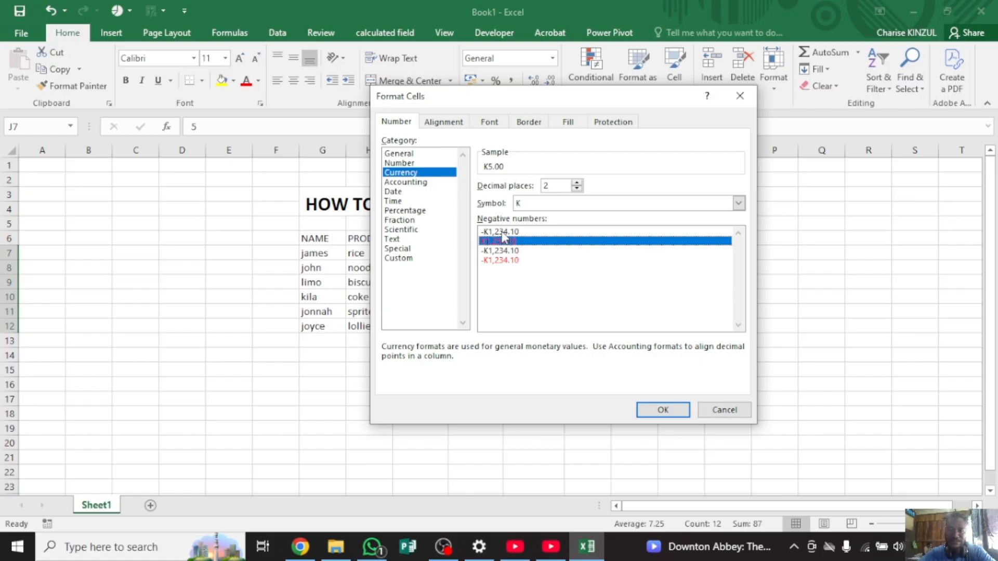
{"action": "left_click", "coordinate": [502, 232]}
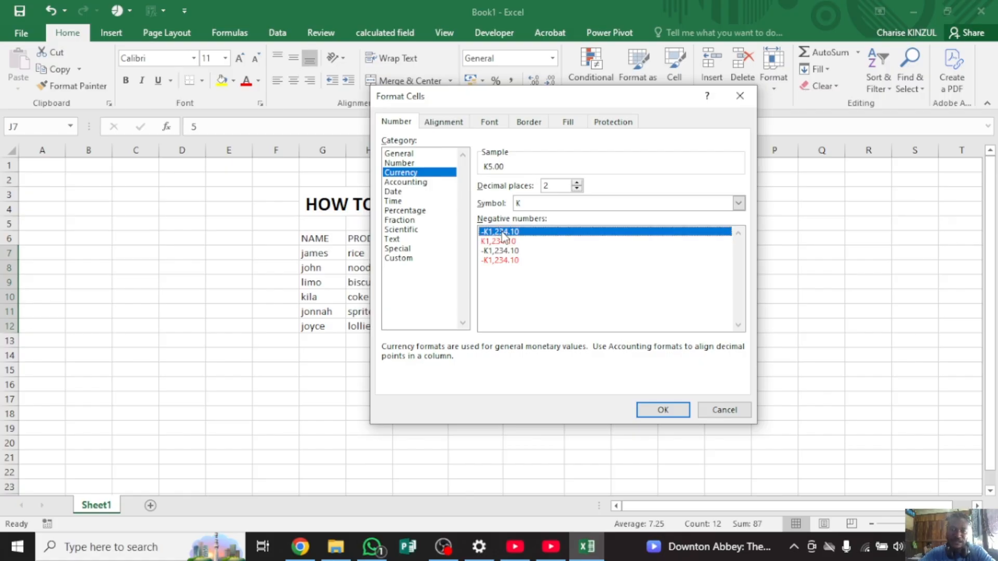
{"action": "left_click", "coordinate": [671, 411]}
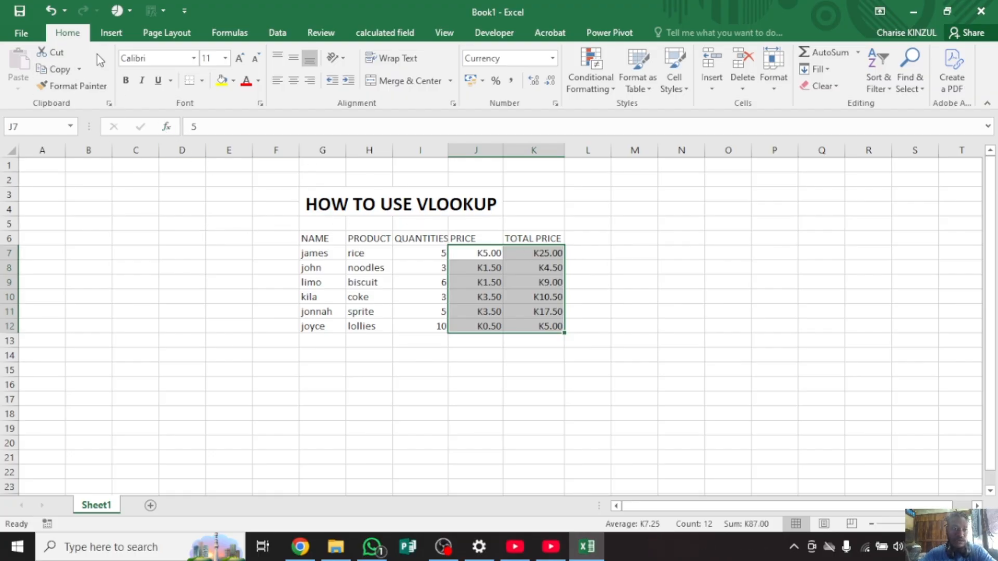
{"action": "left_click", "coordinate": [58, 11]}
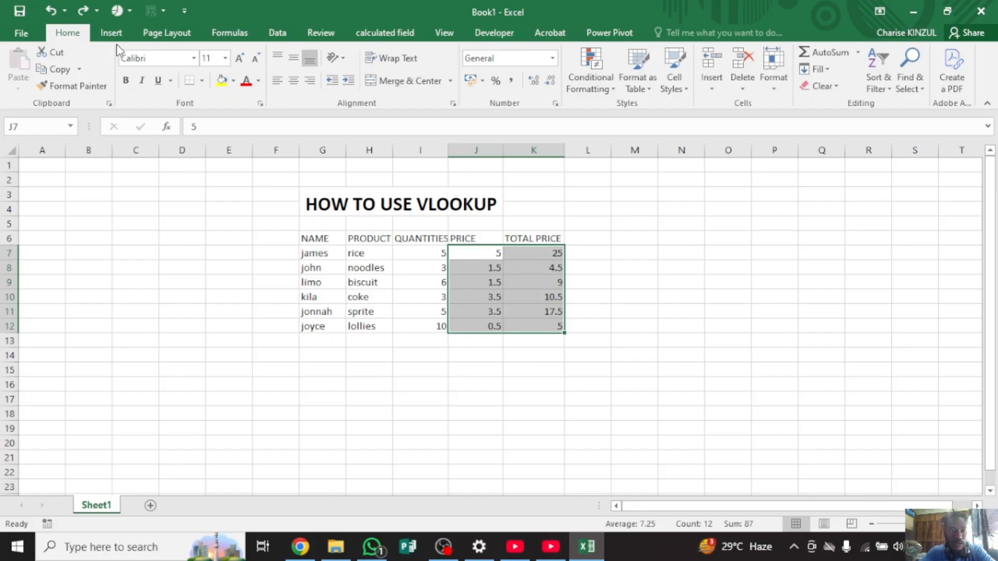
Format the prices and total prices in cells J7 to K12 as Currency with the K symbol and 2 decimal places
{"action": "left_click", "coordinate": [482, 81]}
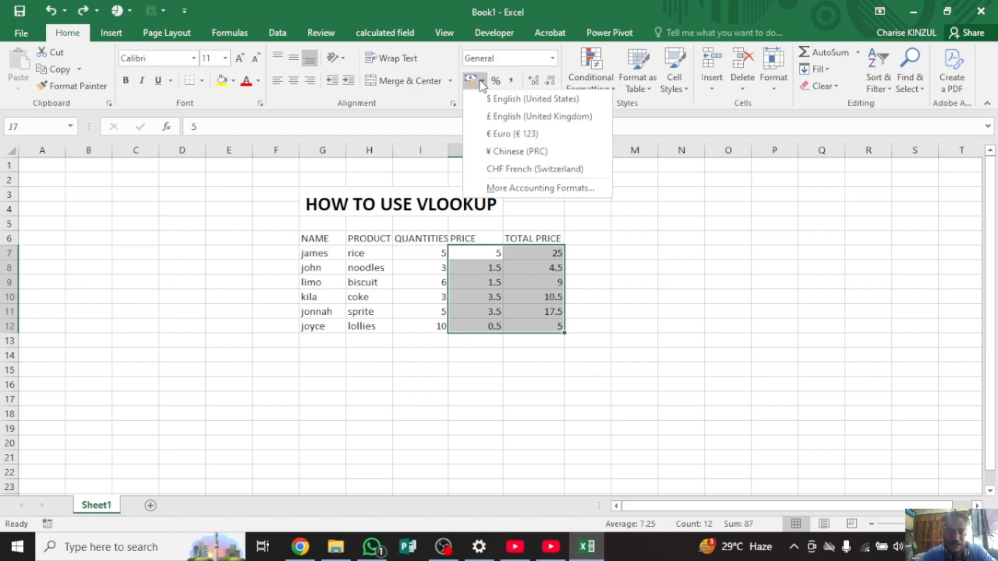
{"action": "left_click", "coordinate": [493, 189]}
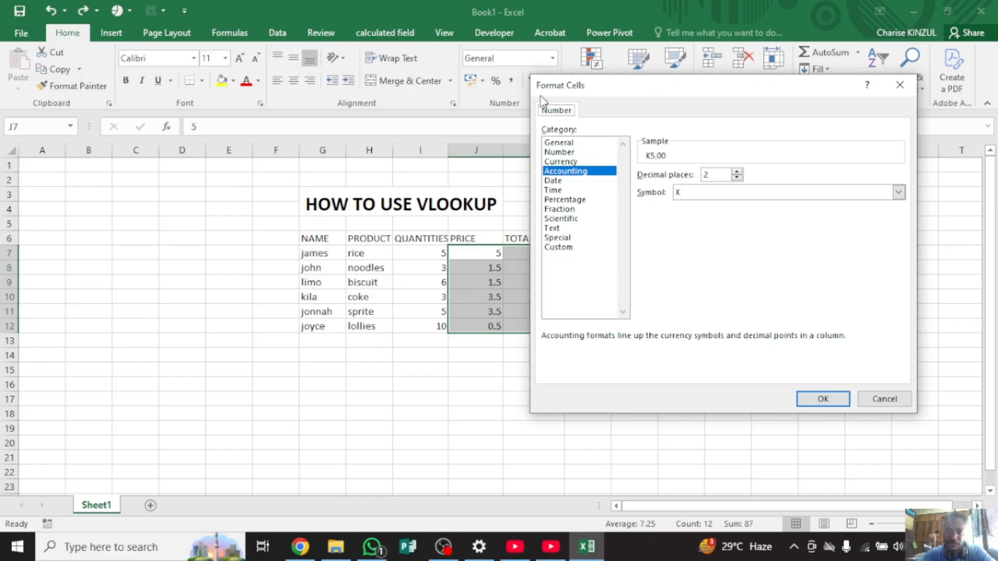
{"action": "left_click", "coordinate": [585, 162]}
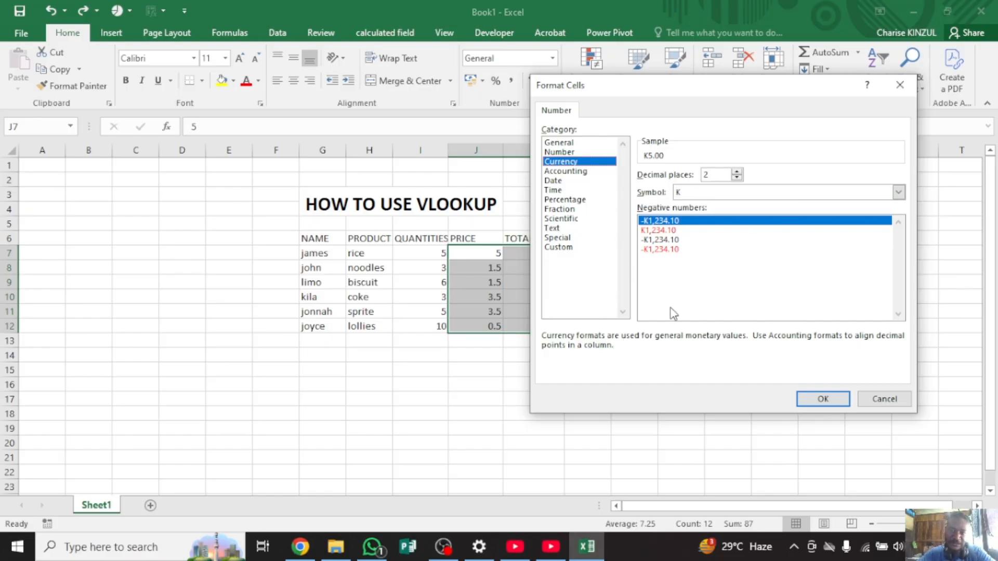
{"action": "left_click", "coordinate": [822, 400]}
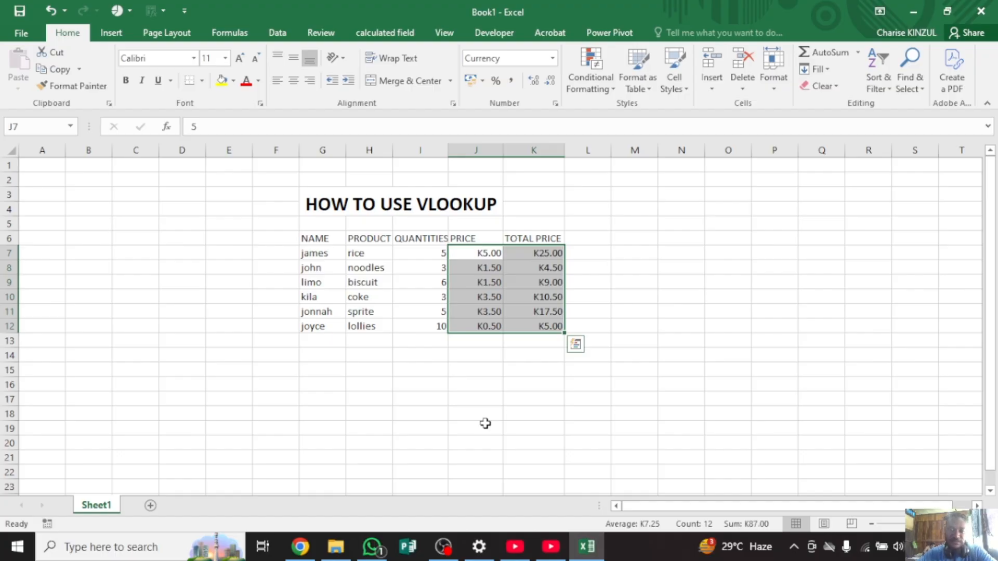
{"action": "left_click", "coordinate": [485, 423]}
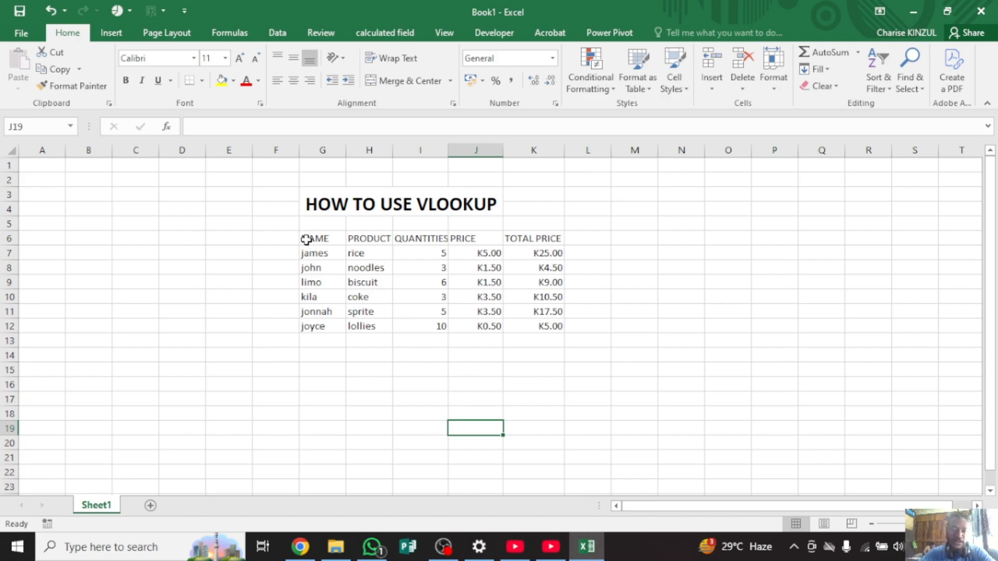
Apply all borders to the whole sales table in cells G6 to K12
{"action": "left_click_drag", "start_coordinate": [303, 235], "coordinate": [545, 326]}
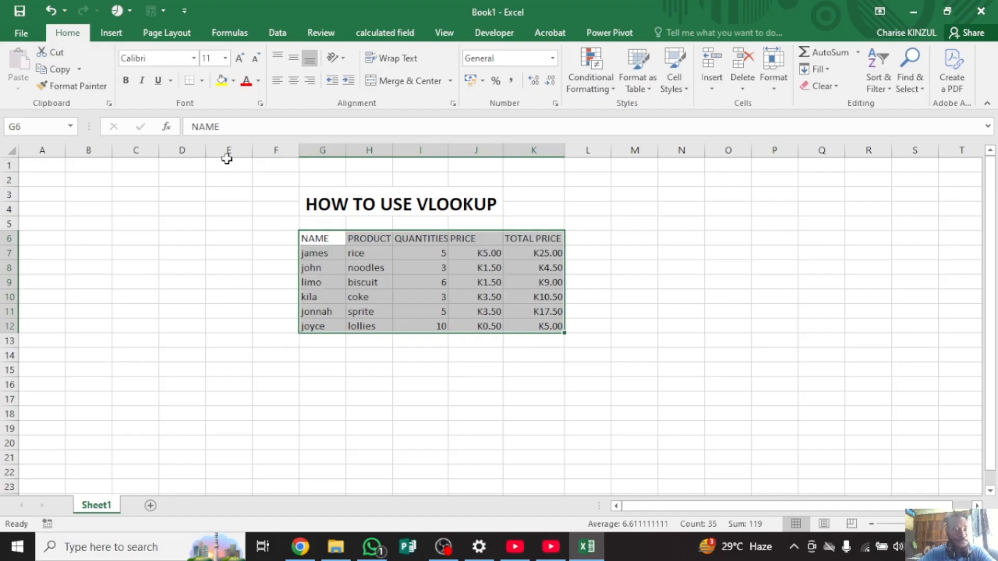
{"action": "left_click", "coordinate": [202, 81]}
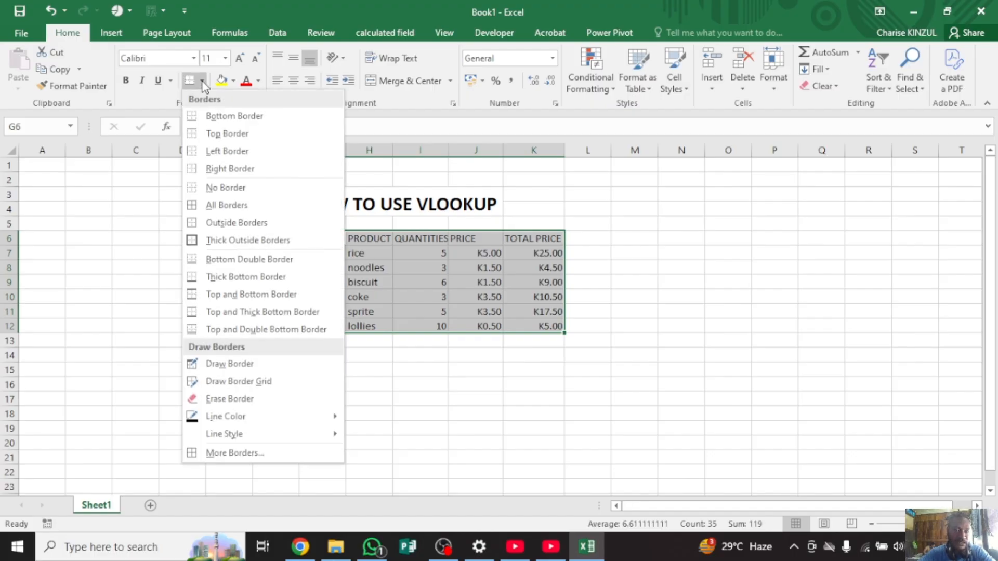
{"action": "left_click", "coordinate": [194, 209]}
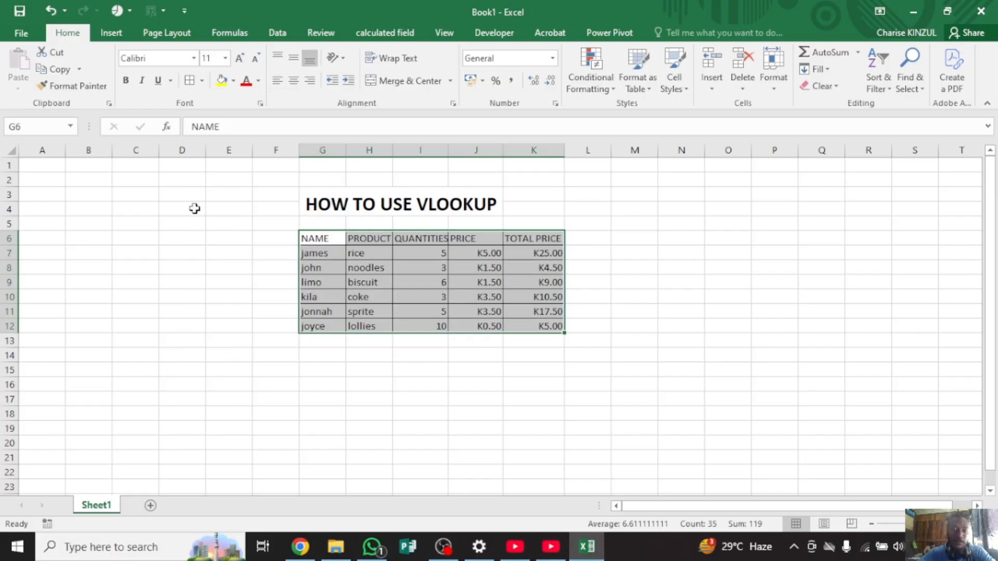
{"action": "left_click", "coordinate": [661, 255]}
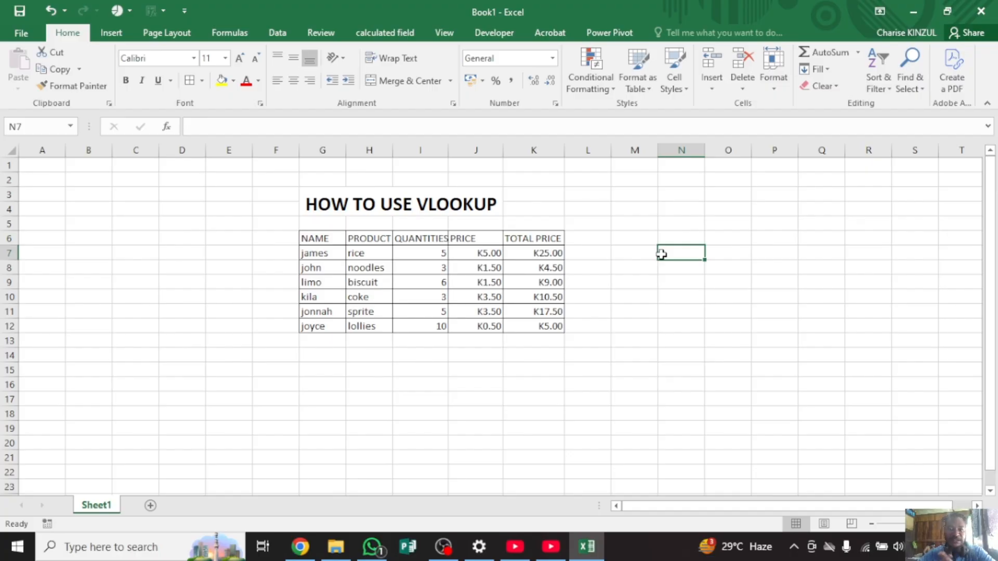
Give the table's header row in cells G6 to K6 a black fill and white font colour
{"action": "left_click_drag", "start_coordinate": [306, 239], "coordinate": [529, 237]}
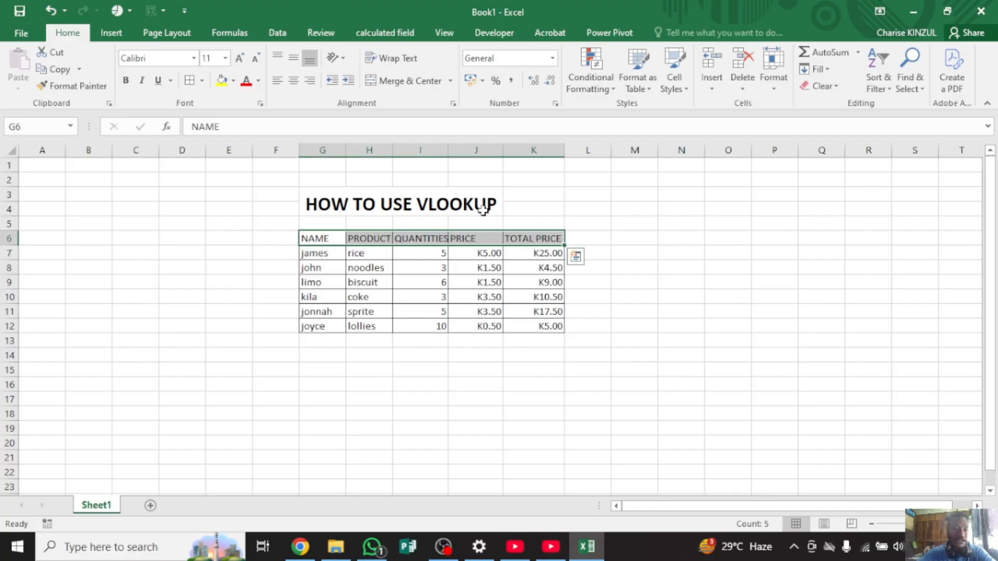
{"action": "left_click", "coordinate": [234, 80]}
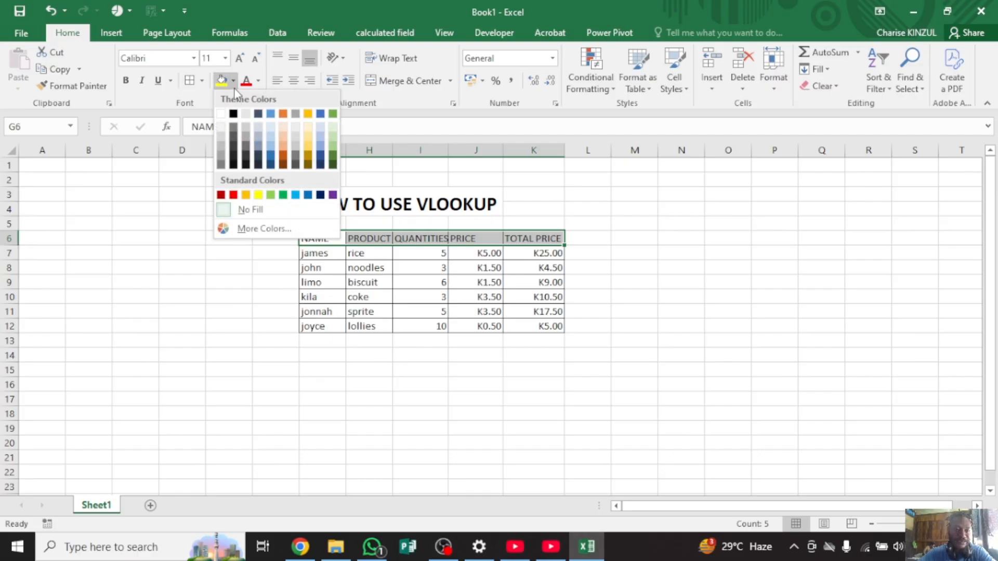
{"action": "left_click", "coordinate": [222, 115]}
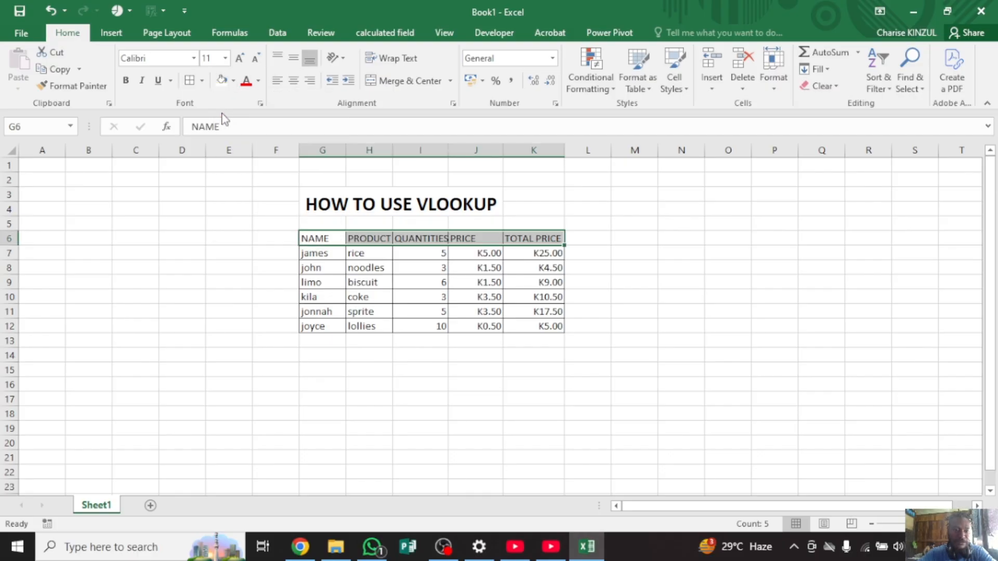
{"action": "left_click", "coordinate": [233, 81]}
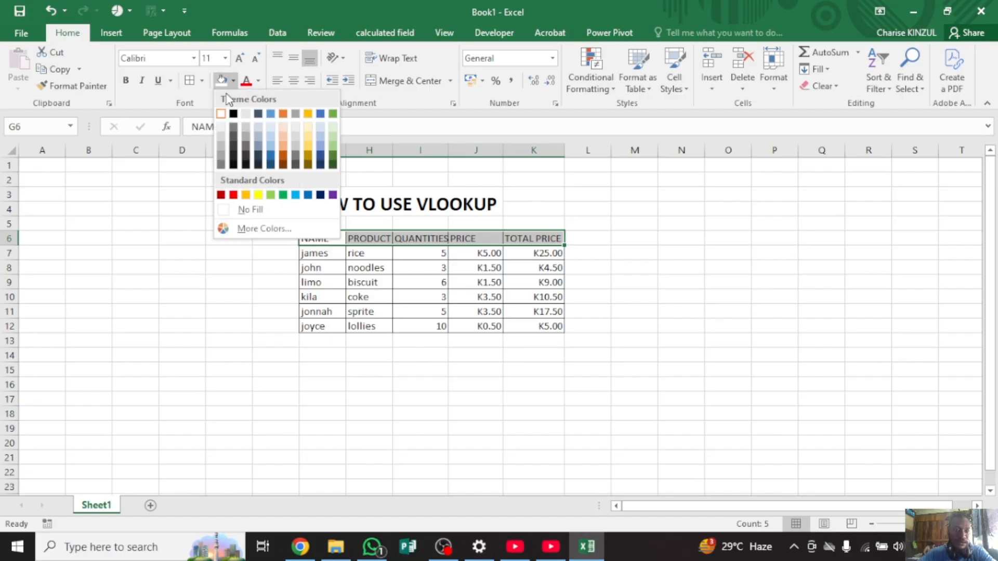
{"action": "left_click", "coordinate": [233, 114]}
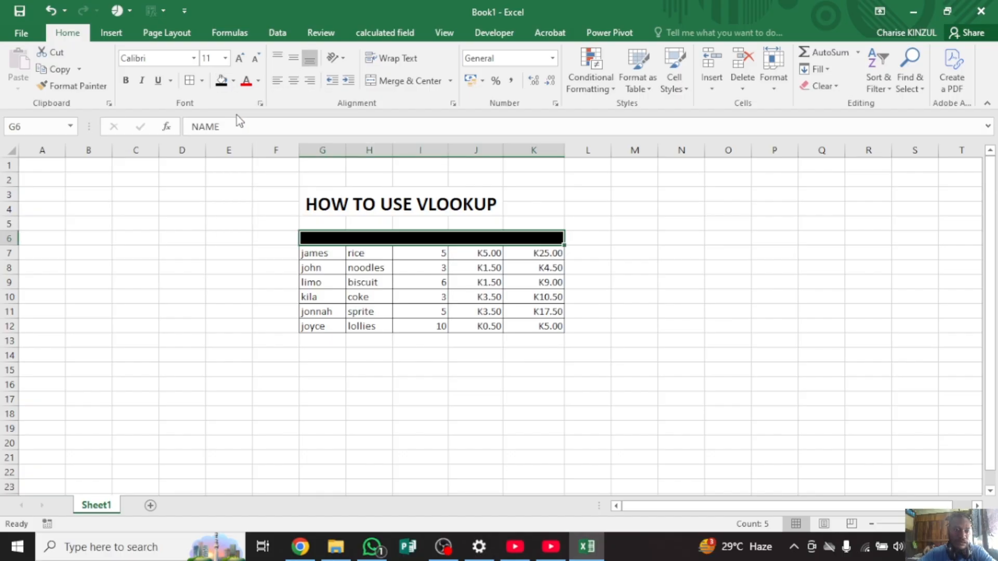
{"action": "left_click", "coordinate": [258, 82]}
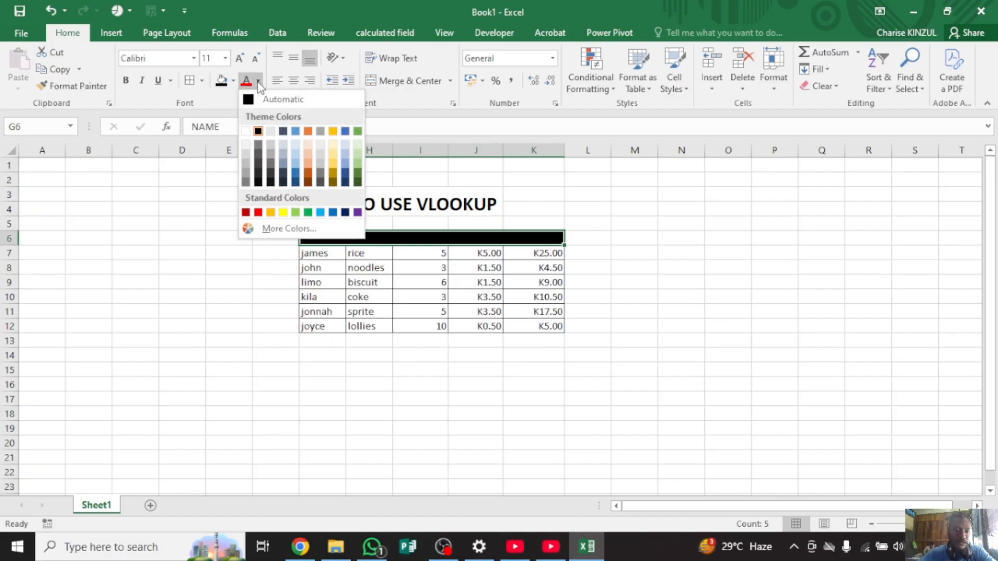
{"action": "left_click", "coordinate": [246, 131]}
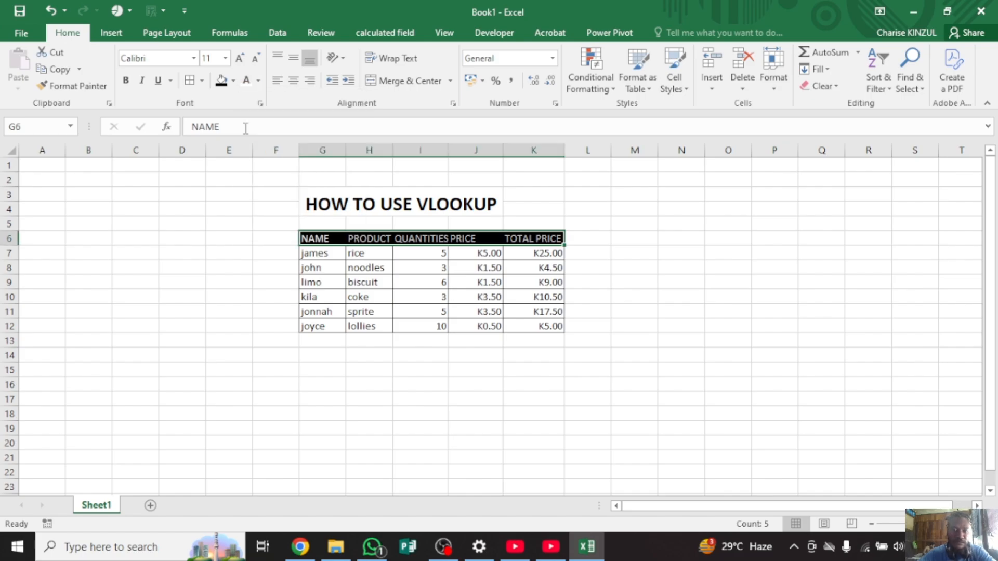
{"action": "left_click", "coordinate": [618, 264]}
Enter the heading NAMES in uppercase in cell M6 beside the sales table
{"action": "scroll", "coordinate": [617, 265], "scroll_direction": "right", "scroll_amount": 2}
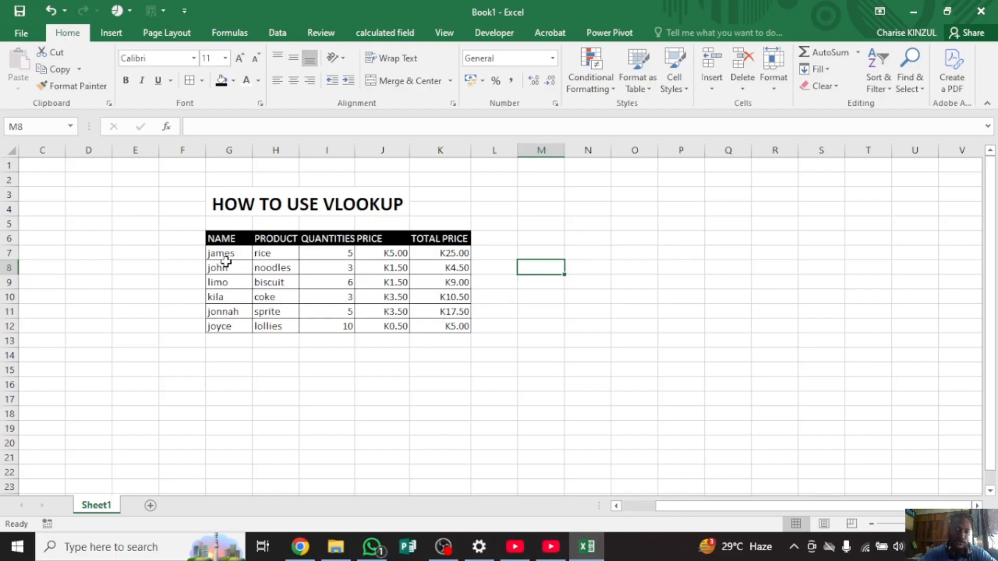
{"action": "left_click", "coordinate": [551, 237]}
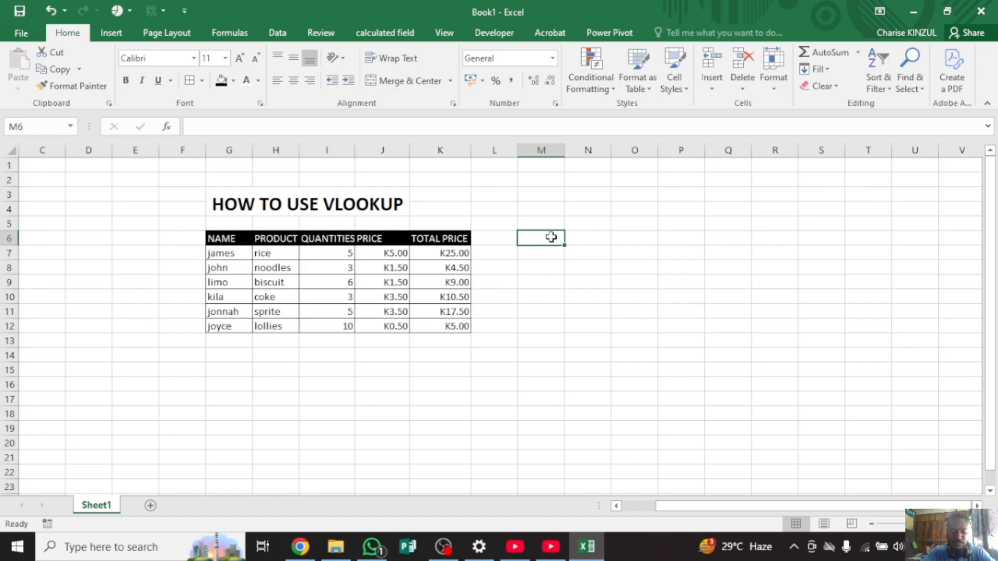
{"action": "type", "text": "name"}
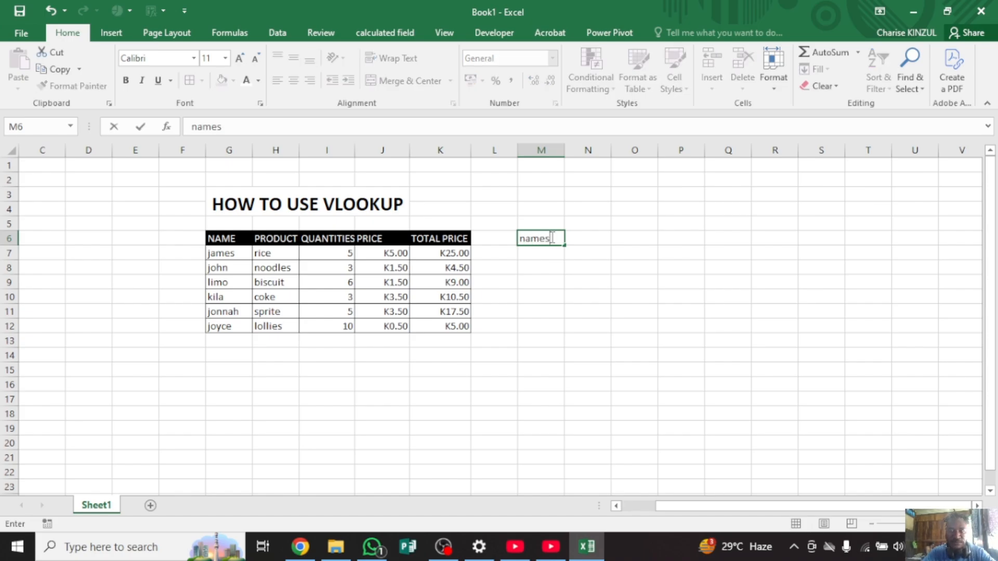
{"action": "type", "text": "s"}
{"action": "left_click", "coordinate": [582, 235]}
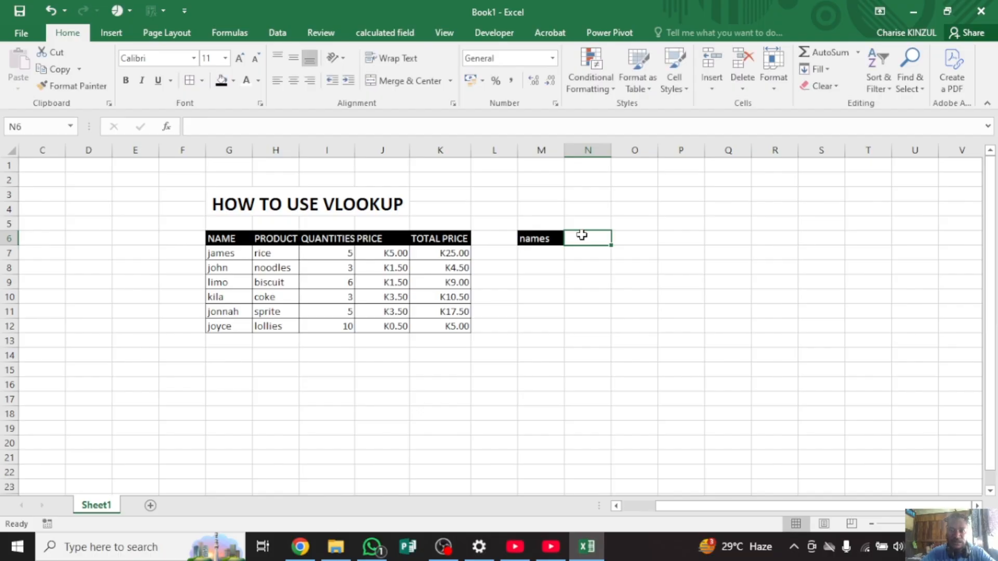
{"action": "left_click", "coordinate": [552, 237]}
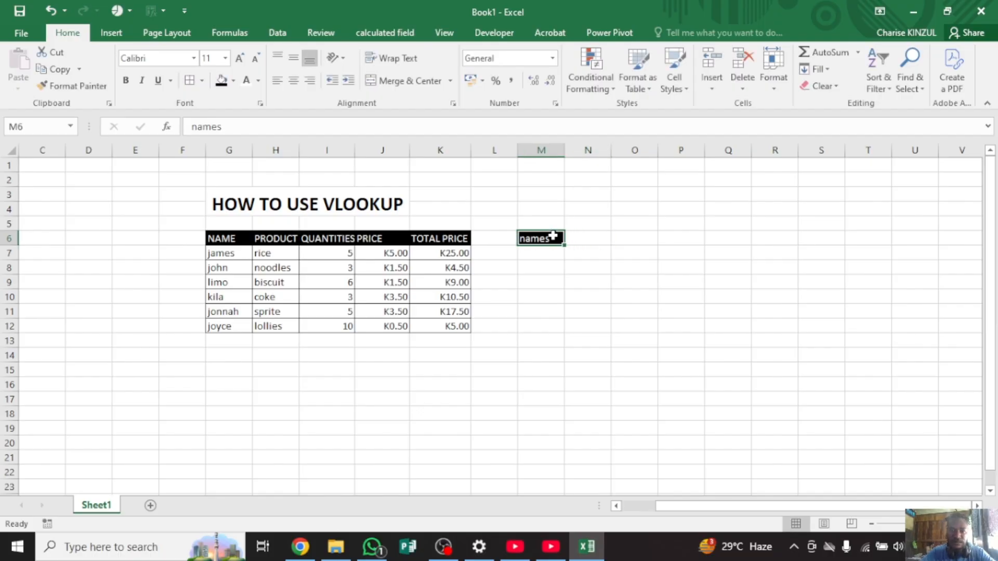
{"action": "left_click_drag", "start_coordinate": [224, 127], "coordinate": [172, 136]}
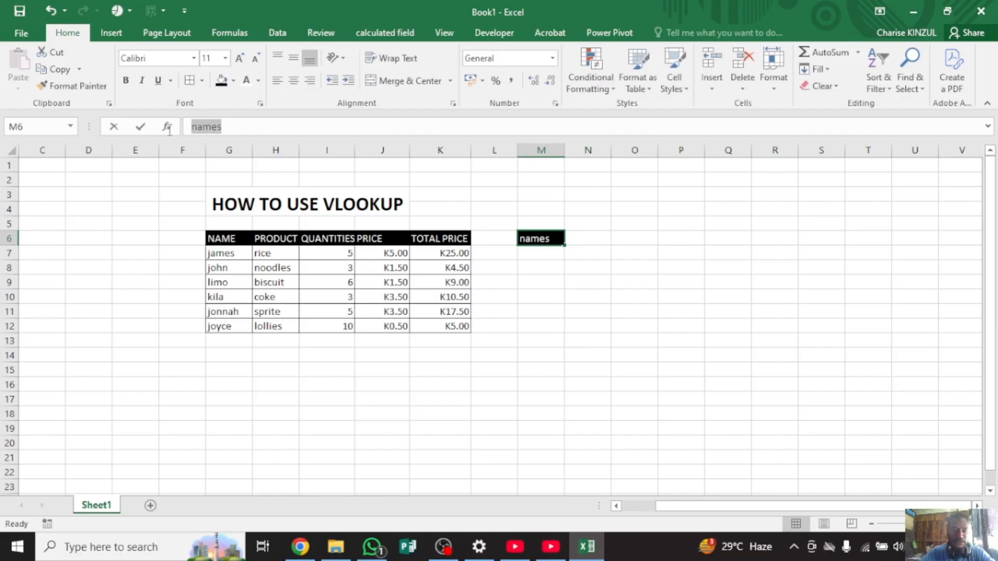
{"action": "key", "text": "BackSpace"}
{"action": "type", "text": "NAM"}
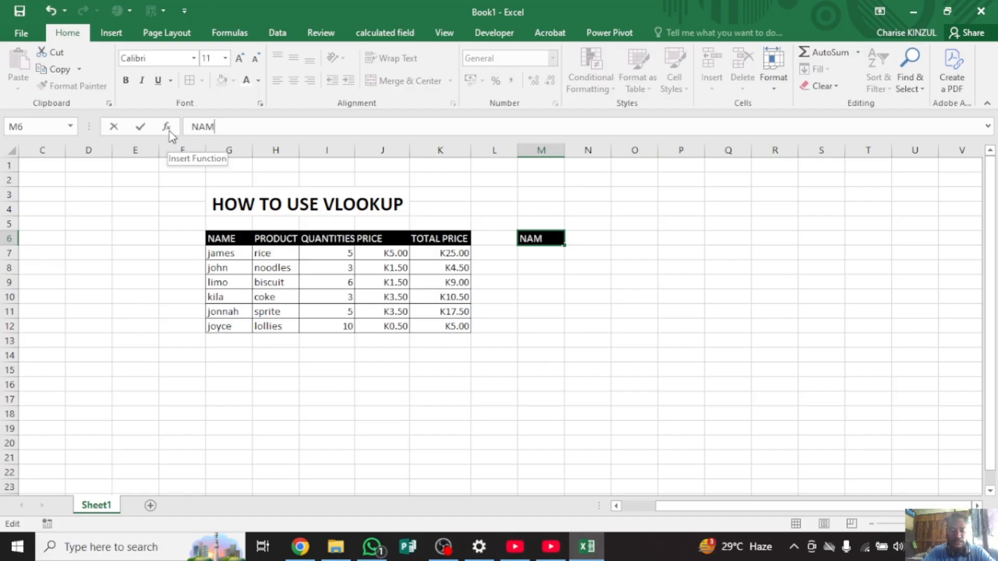
{"action": "type", "text": "ES"}
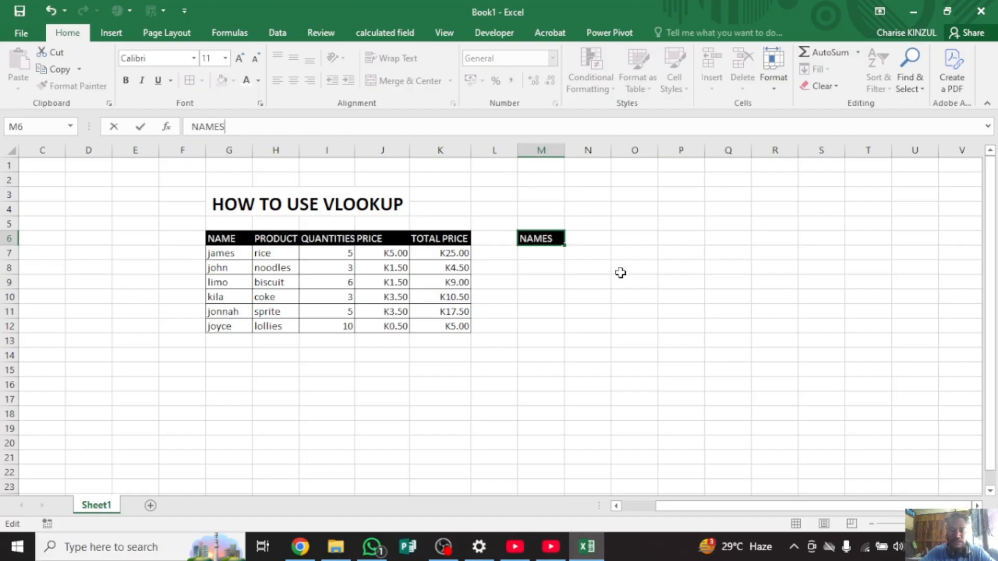
Enter the heading PRODUCTS in cell N6 and widen column N to fit it
{"action": "left_click", "coordinate": [595, 239]}
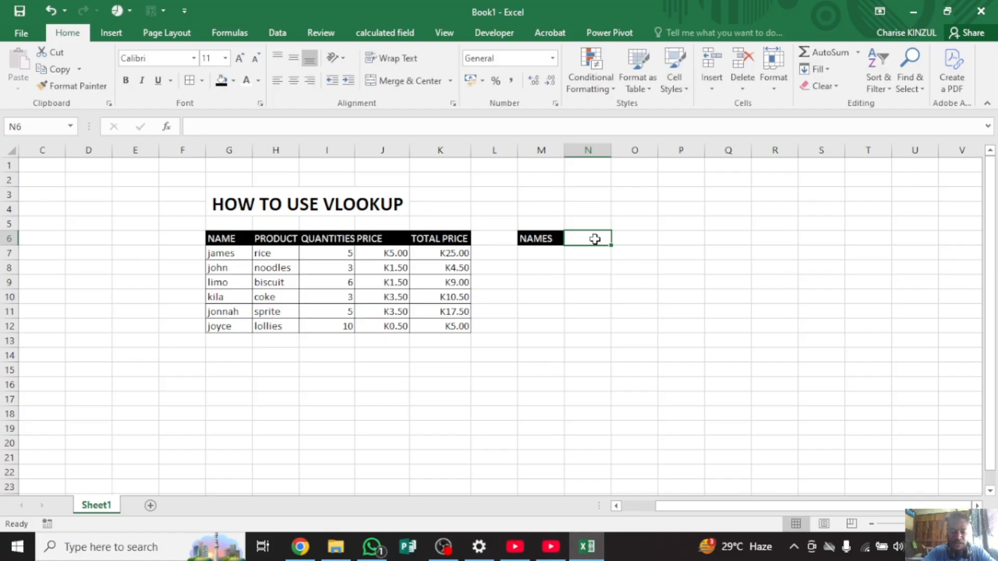
{"action": "type", "text": "PRODU"}
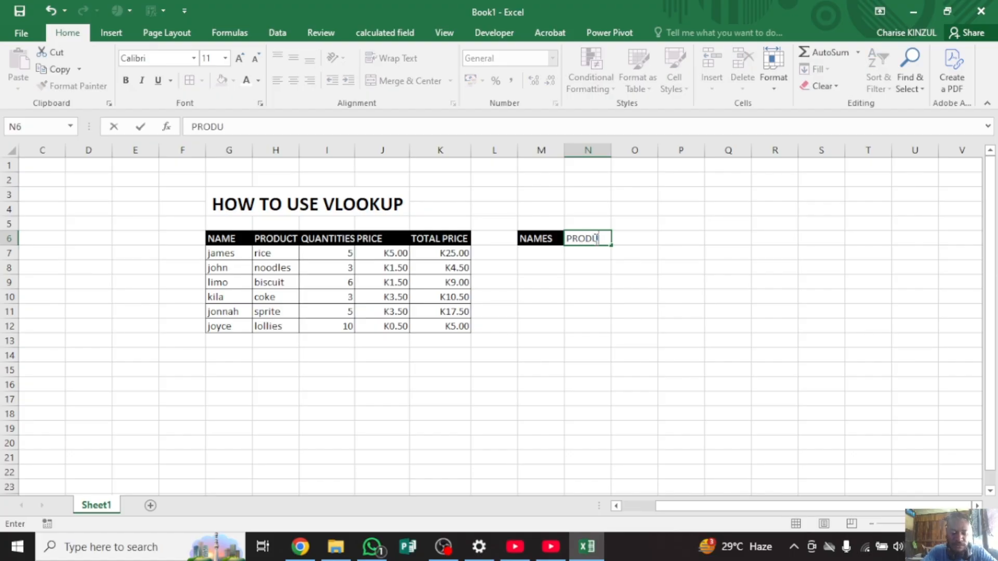
{"action": "type", "text": "CTS"}
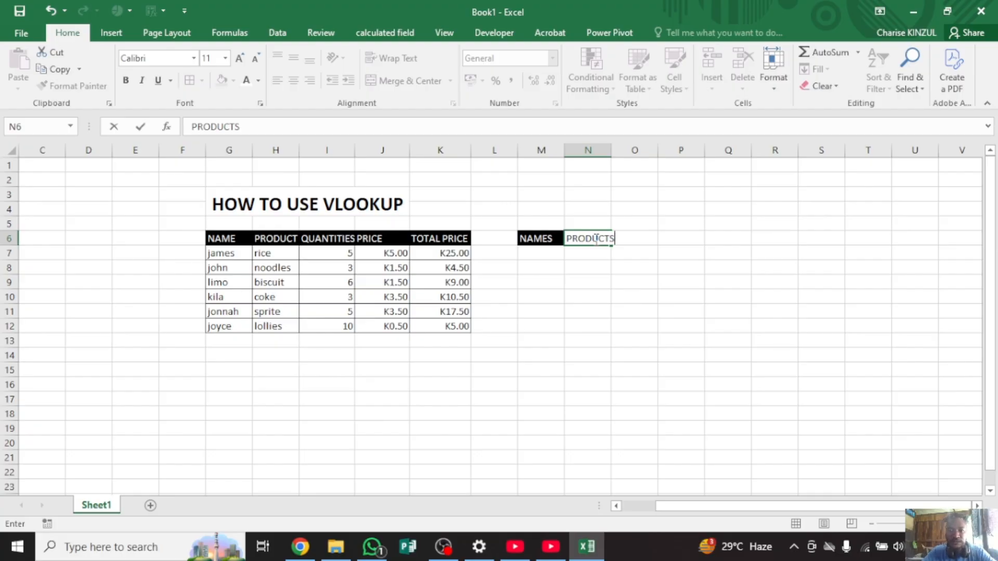
{"action": "key", "text": "Return"}
{"action": "left_click", "coordinate": [616, 225]}
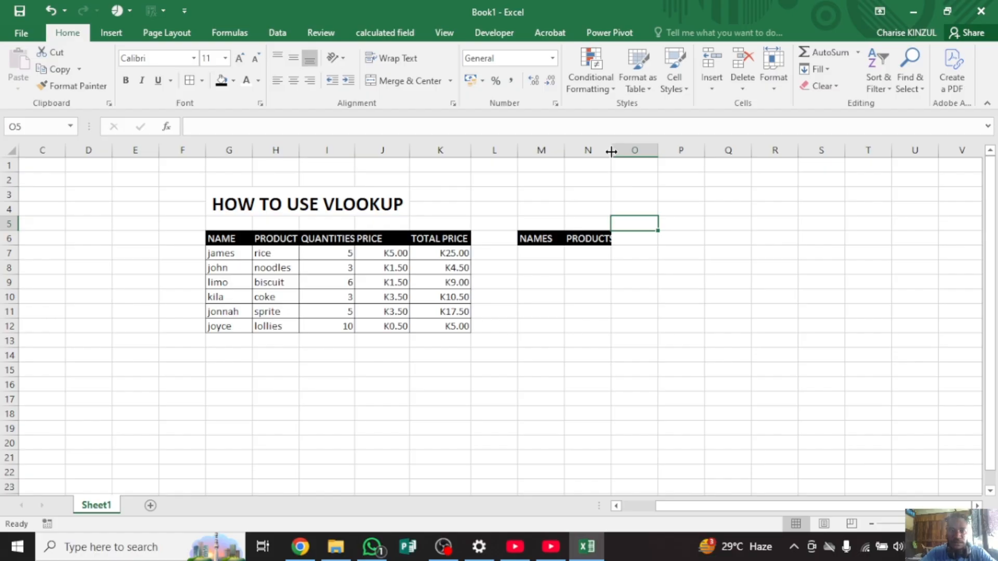
{"action": "left_click_drag", "start_coordinate": [611, 151], "coordinate": [622, 151]}
Shorten the heading in cell N6 to PRODUCT
{"action": "left_click", "coordinate": [610, 238]}
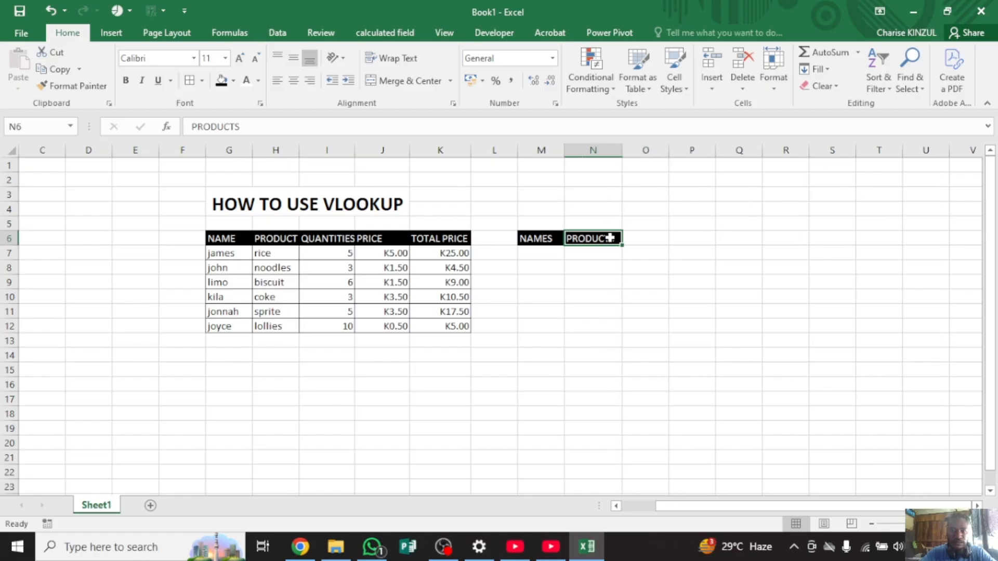
{"action": "left_click", "coordinate": [249, 128]}
{"action": "key", "text": "BackSpace"}
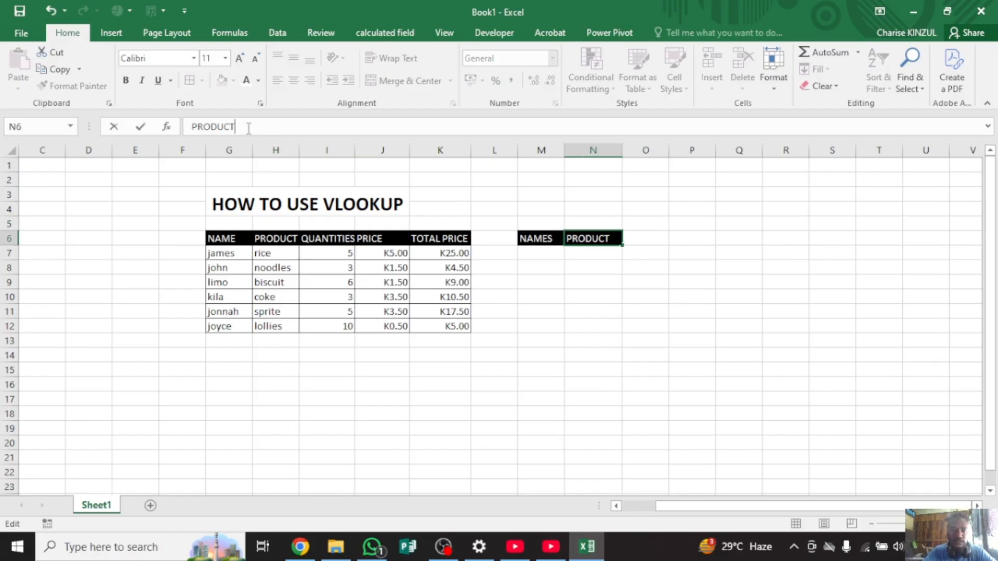
Add List data validation to cell M7 with the source =$G$7:$G$12, keeping the in-cell dropdown enabled
{"action": "left_click", "coordinate": [535, 249]}
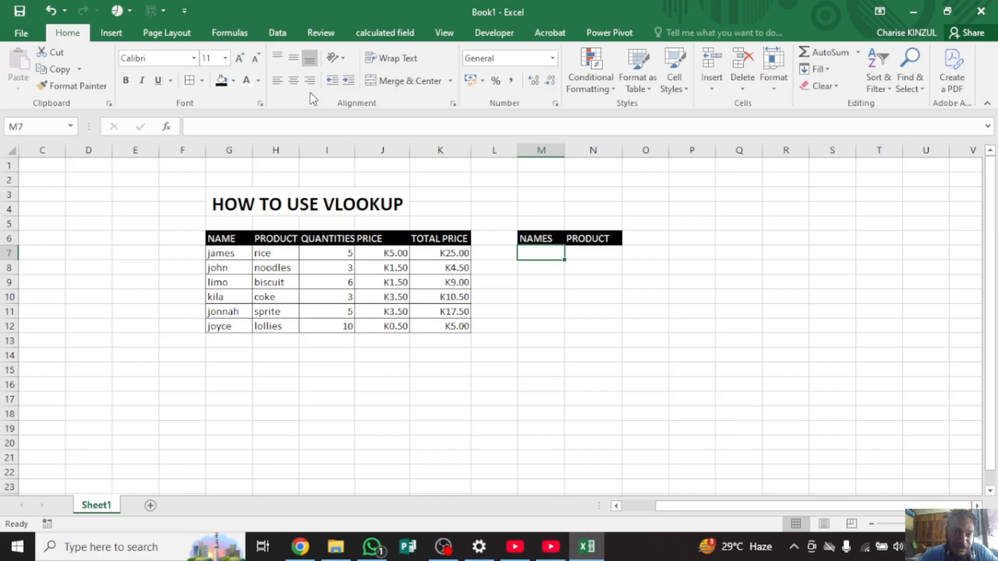
{"action": "left_click", "coordinate": [278, 33]}
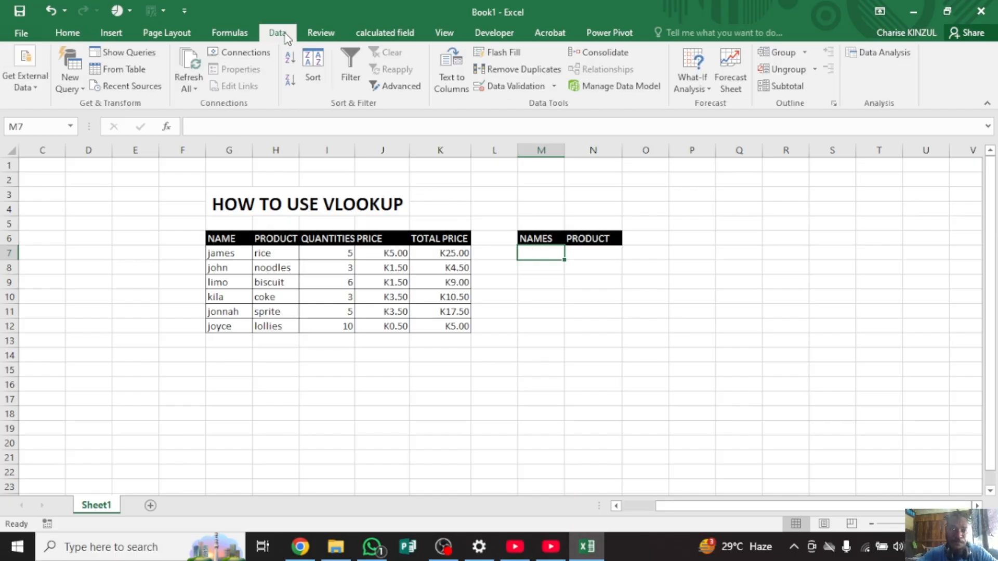
{"action": "left_click", "coordinate": [531, 88]}
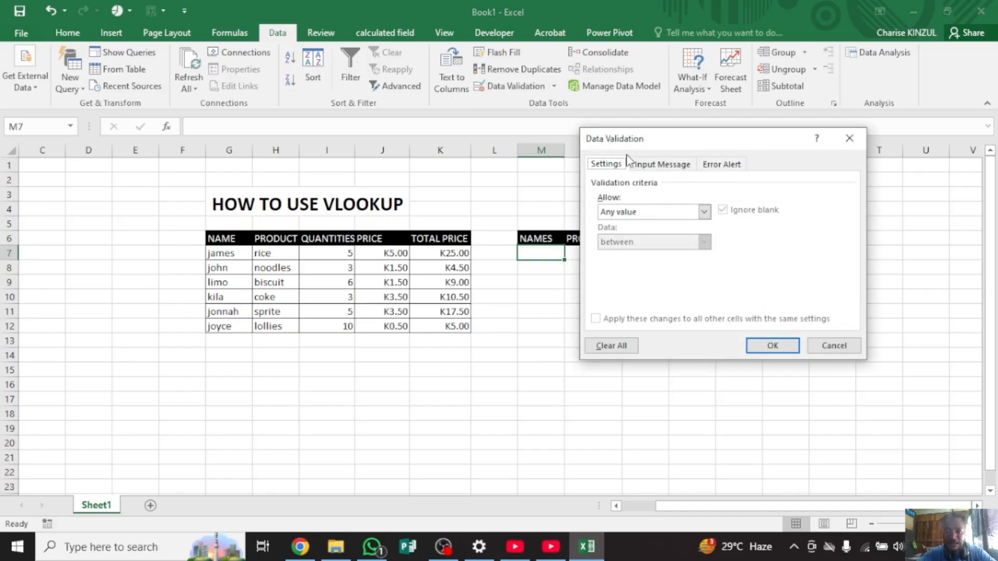
{"action": "left_click_drag", "start_coordinate": [664, 141], "coordinate": [714, 178]}
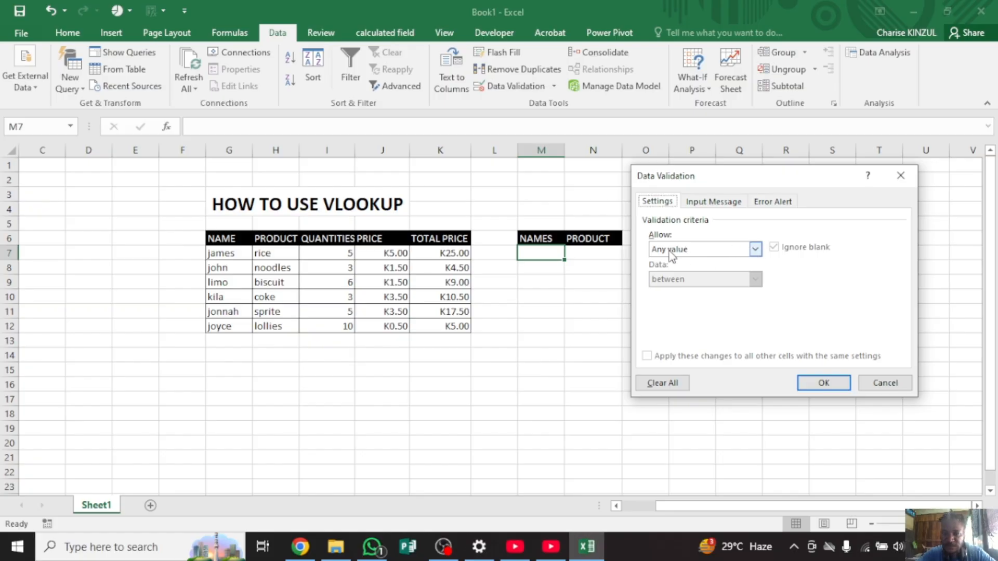
{"action": "left_click", "coordinate": [755, 251]}
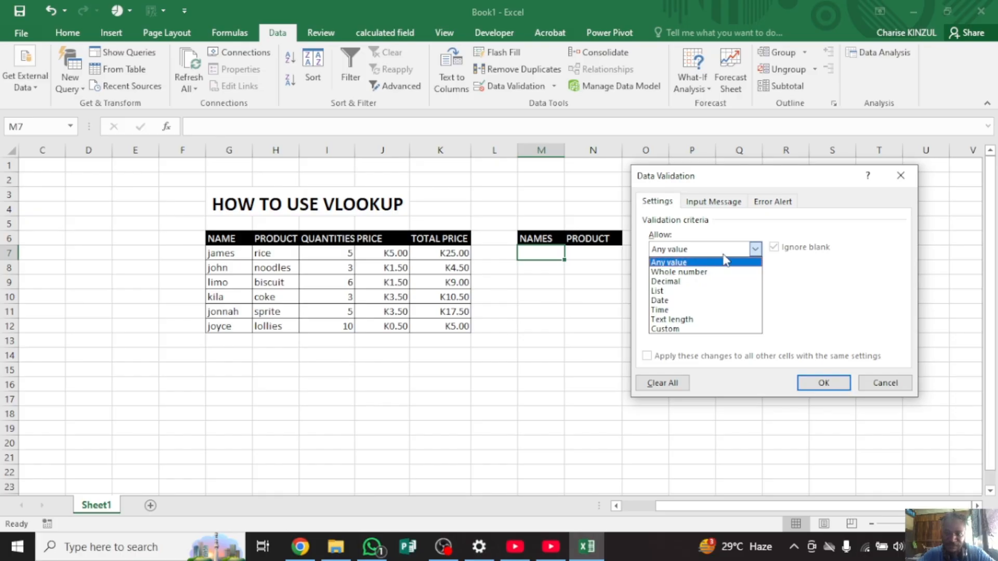
{"action": "left_click", "coordinate": [669, 292]}
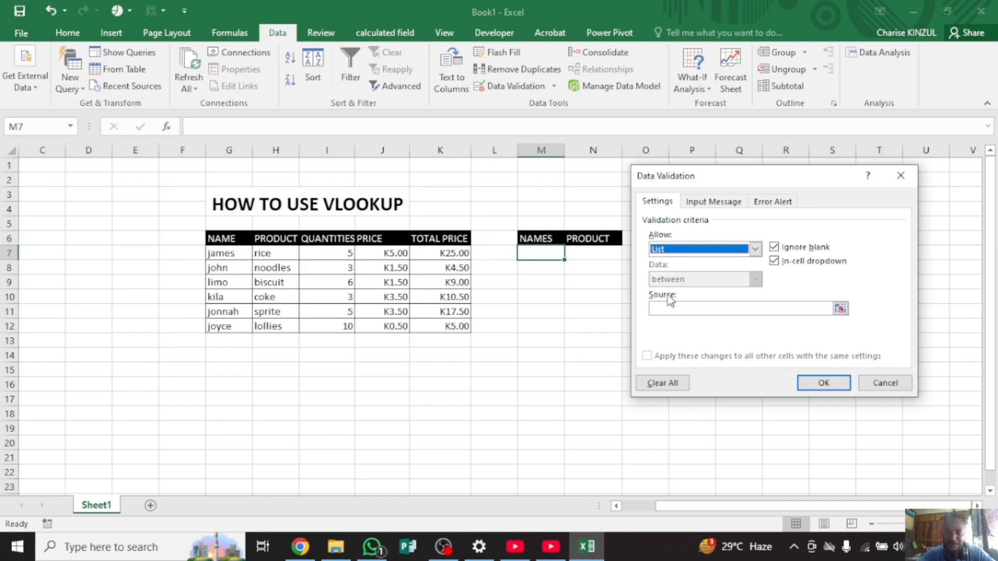
{"action": "left_click", "coordinate": [676, 313]}
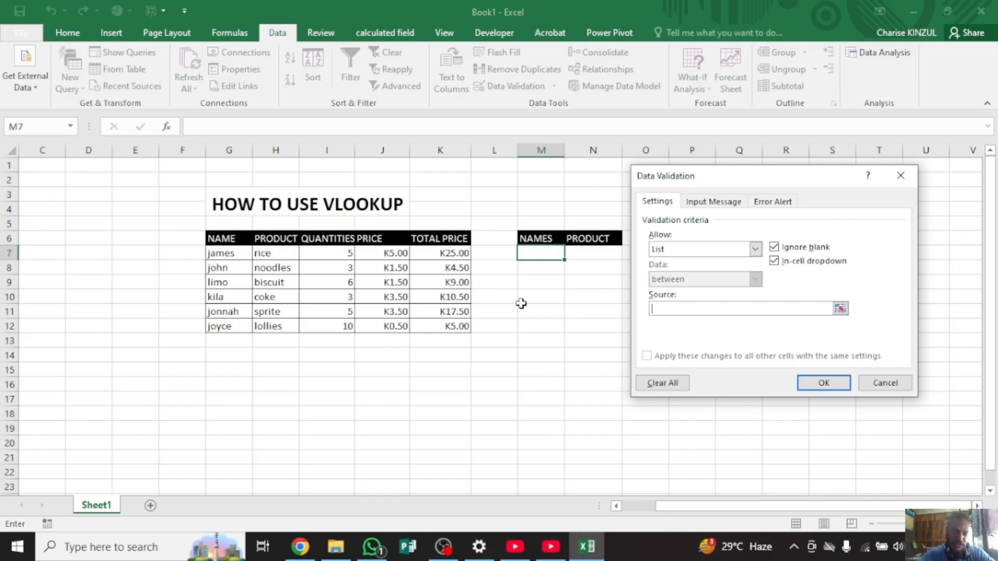
{"action": "left_click_drag", "start_coordinate": [235, 252], "coordinate": [237, 323]}
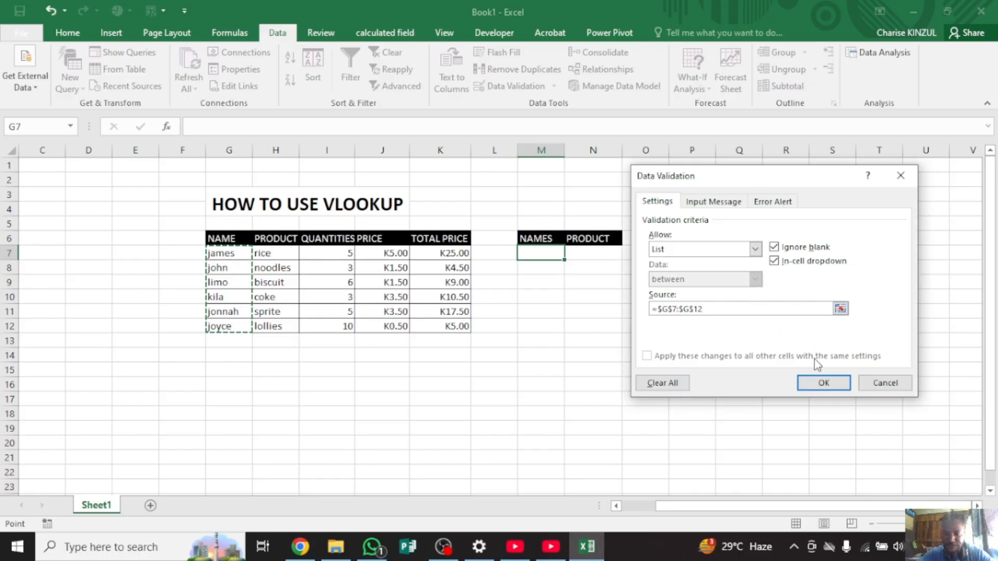
{"action": "left_click", "coordinate": [816, 378]}
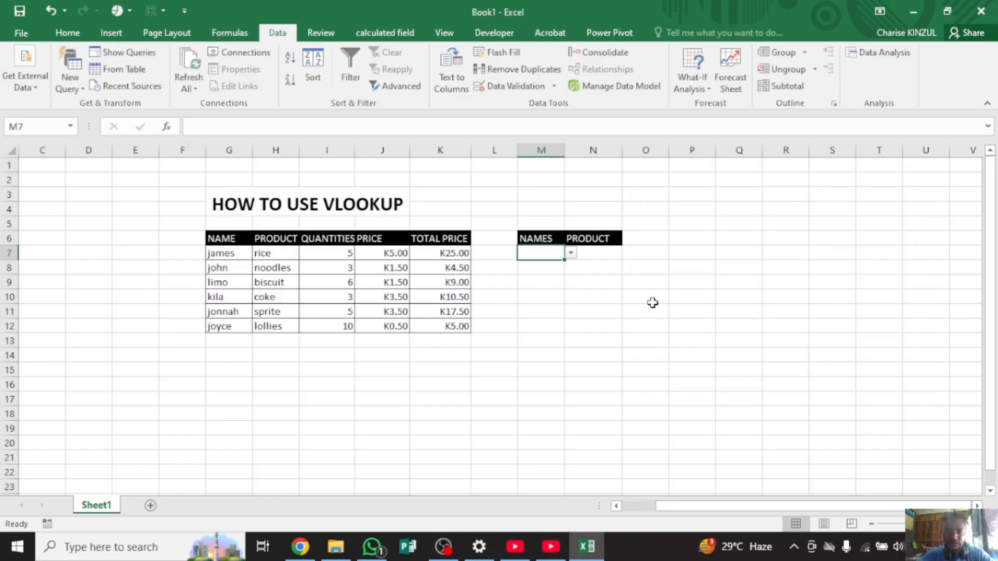
Choose the second name from the dropdown list in cell M7
{"action": "left_click", "coordinate": [571, 254]}
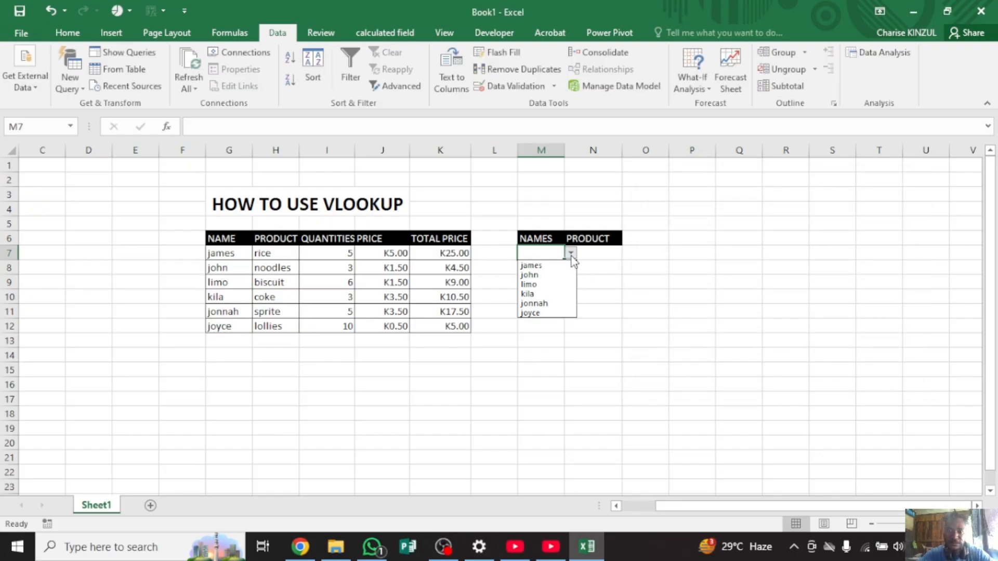
{"action": "left_click", "coordinate": [567, 253]}
{"action": "left_click", "coordinate": [551, 253]}
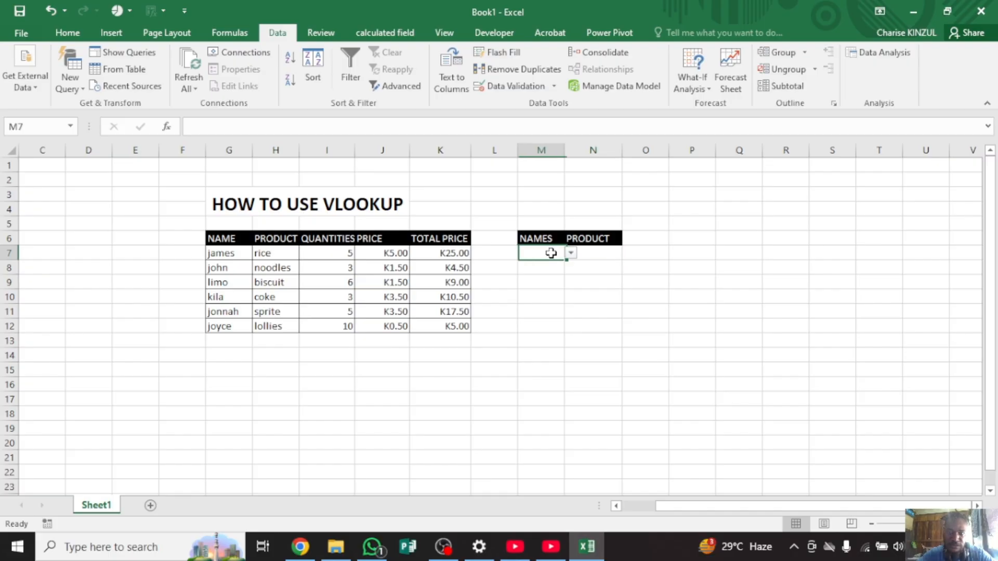
{"action": "left_click", "coordinate": [571, 254]}
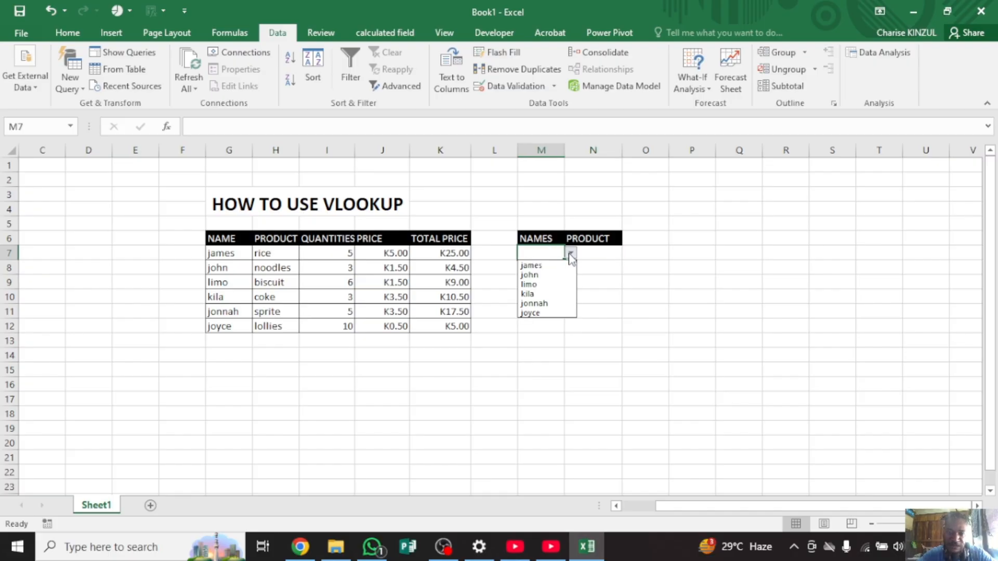
{"action": "left_click", "coordinate": [530, 276]}
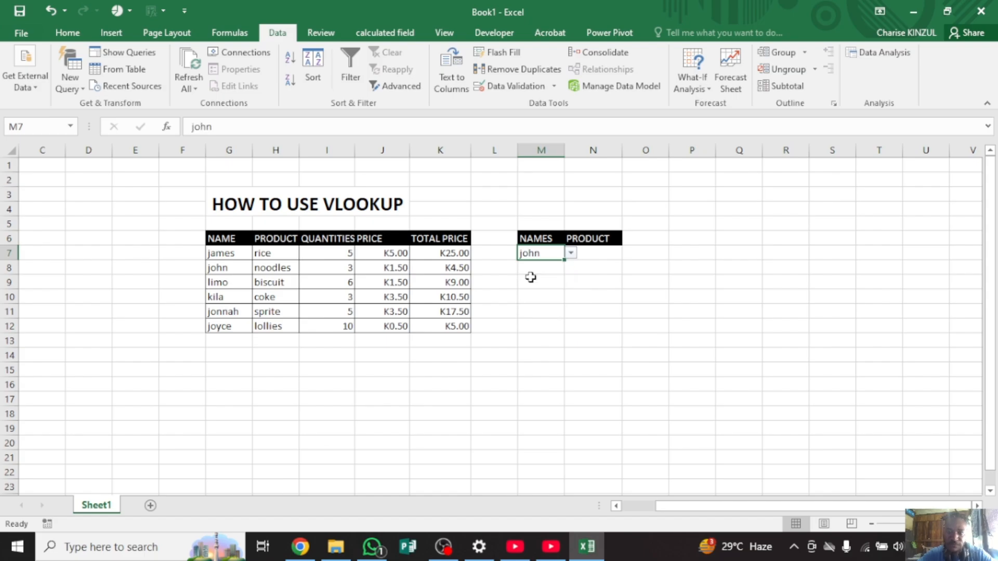
Begin a VLOOKUP formula in cell N7 with M7 as the lookup value and G6:K12 as the table array
{"action": "left_click", "coordinate": [598, 252]}
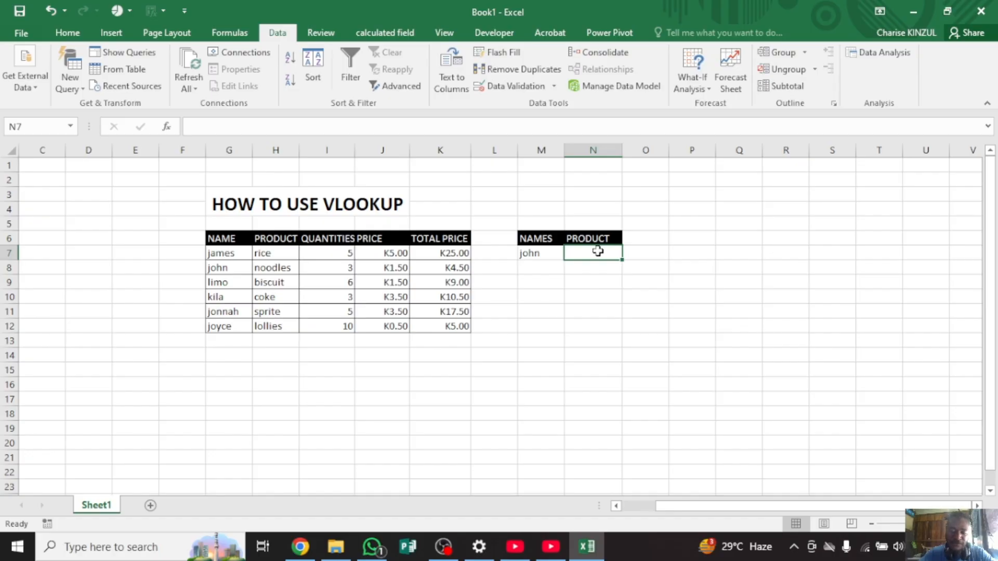
{"action": "type", "text": "="}
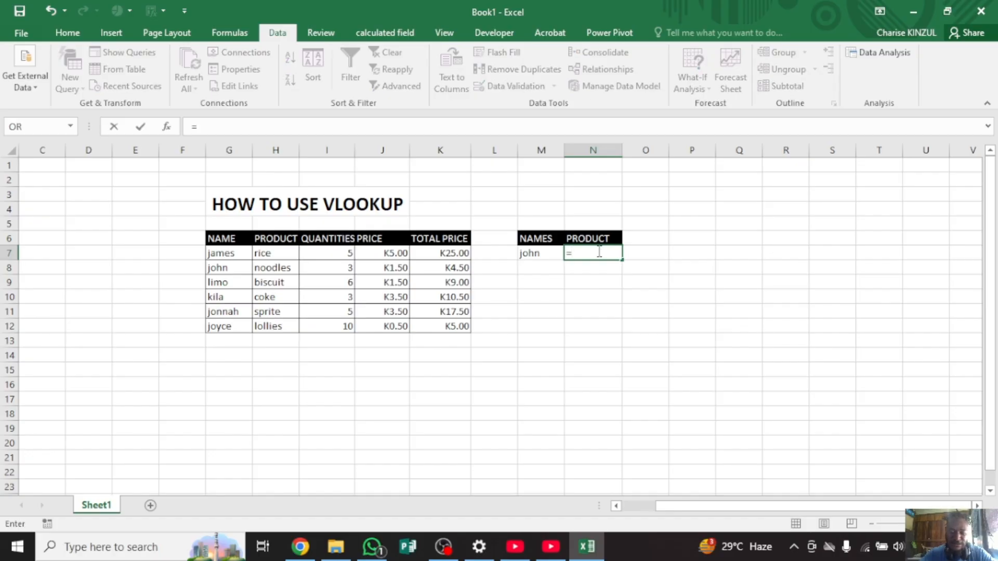
{"action": "type", "text": "V"}
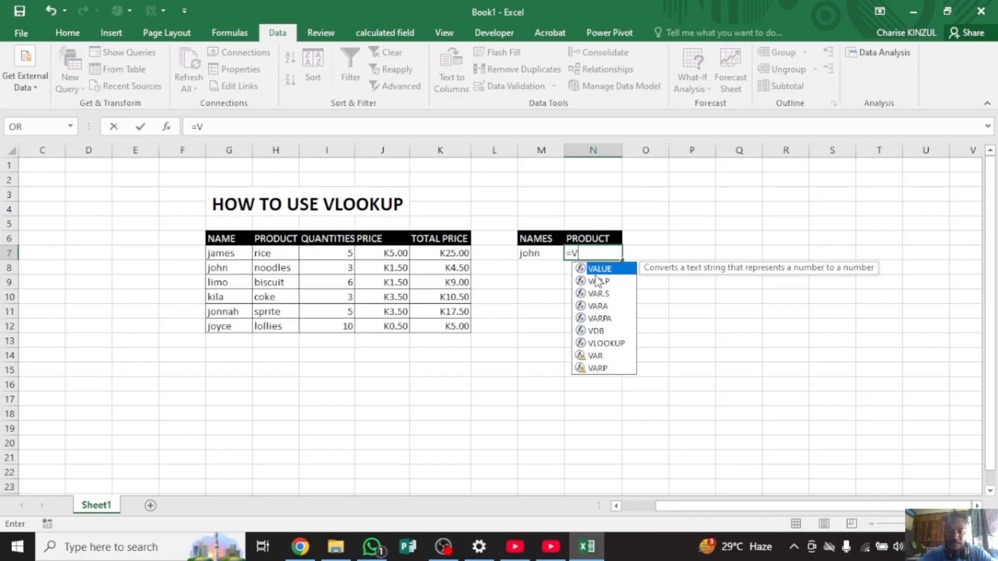
{"action": "double_click", "coordinate": [585, 342]}
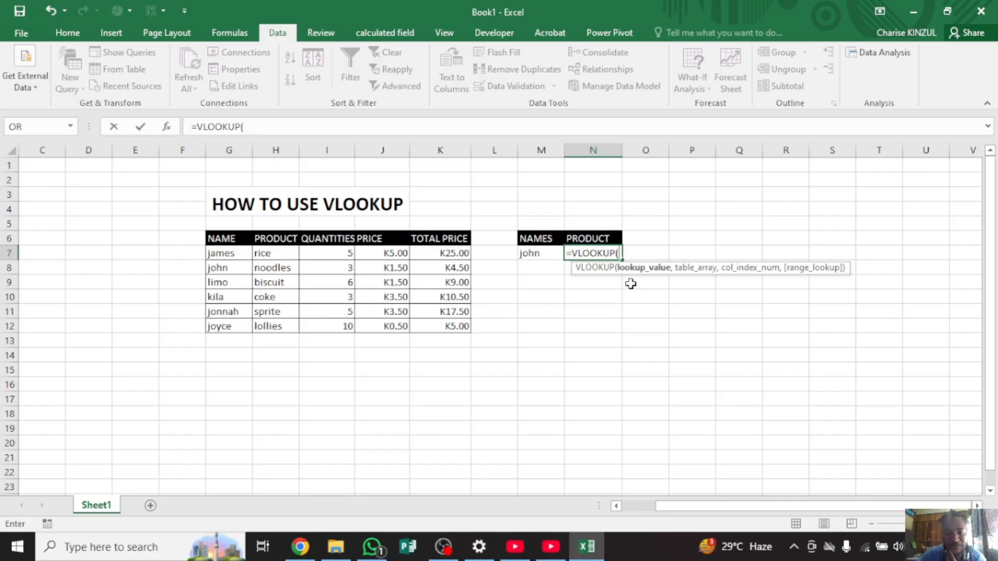
{"action": "left_click", "coordinate": [541, 252]}
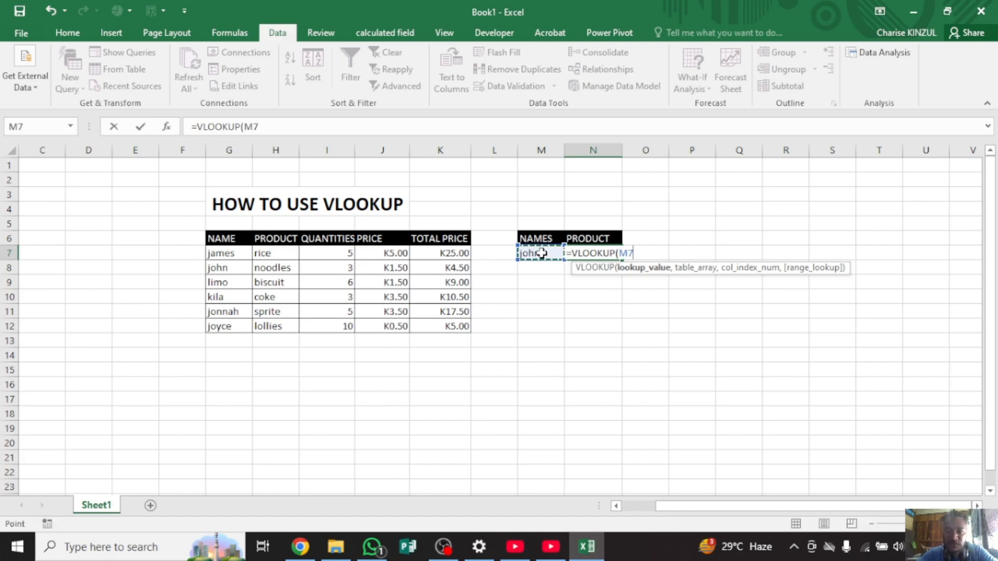
{"action": "type", "text": ","}
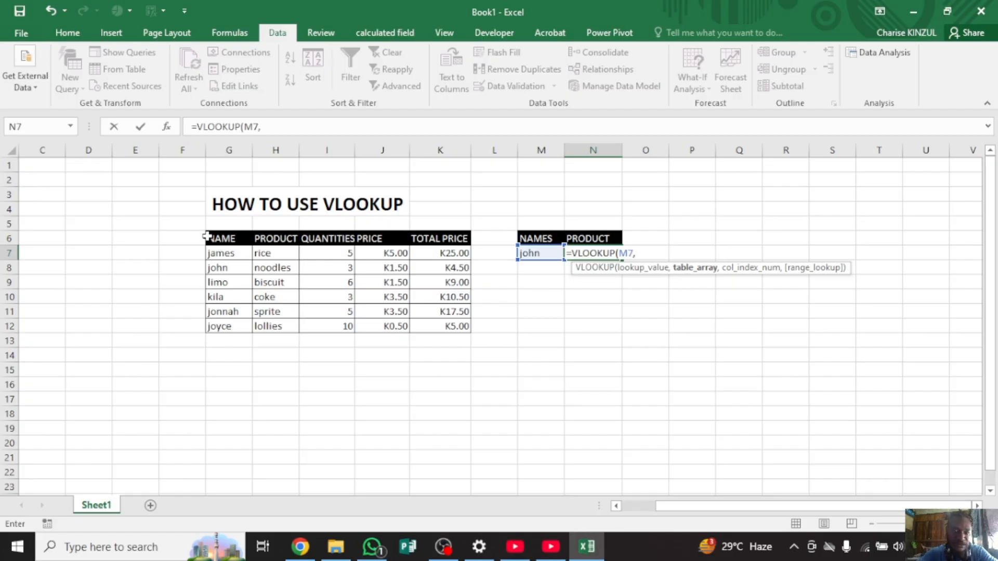
{"action": "left_click_drag", "start_coordinate": [208, 237], "coordinate": [435, 325]}
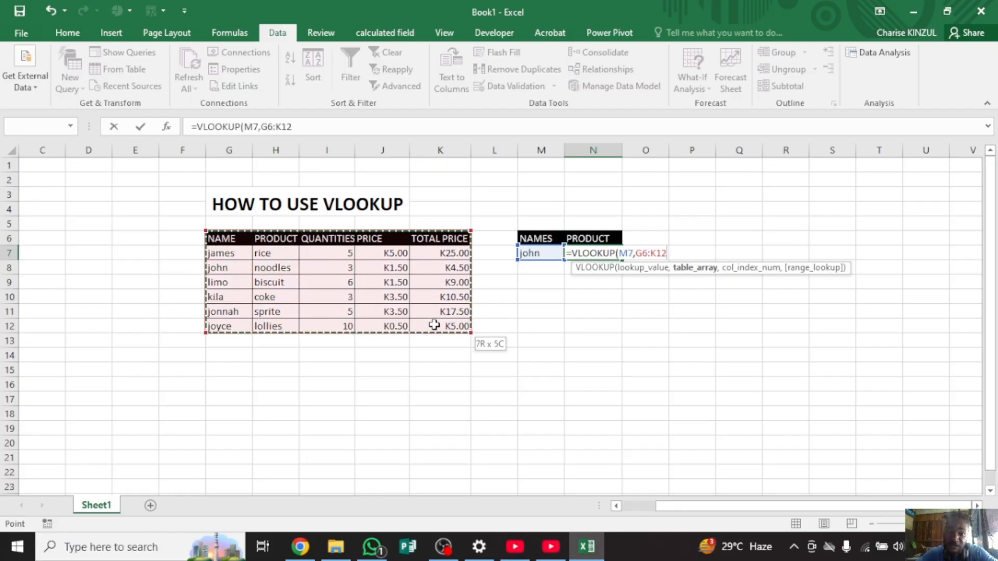
{"action": "type", "text": ","}
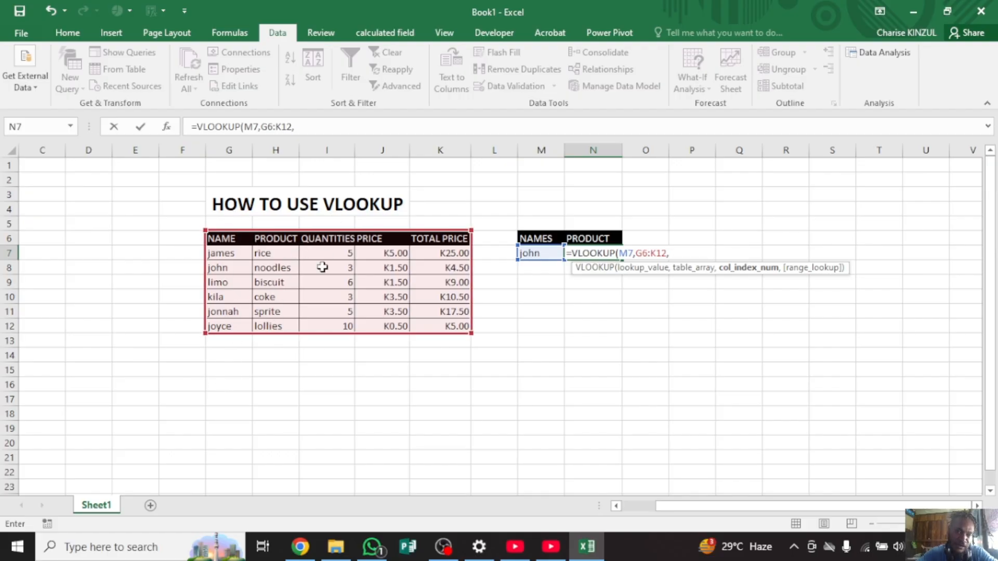
Complete the VLOOKUP formula in cell N7 with column index 2 and FALSE for an exact match
{"action": "left_click", "coordinate": [382, 202]}
{"action": "key", "text": "BackSpace"}
{"action": "key", "text": "BackSpace"}
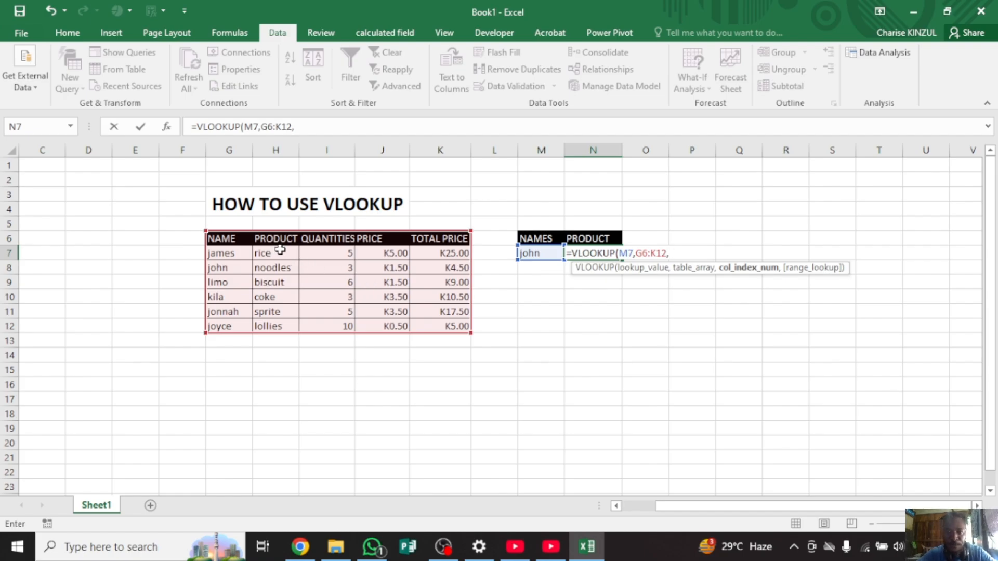
{"action": "type", "text": "2"}
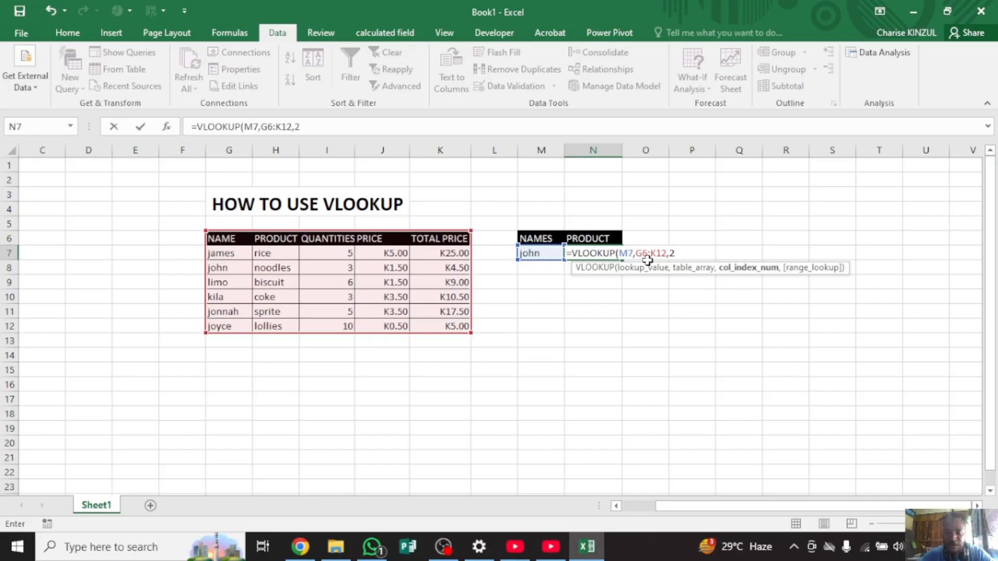
{"action": "type", "text": ","}
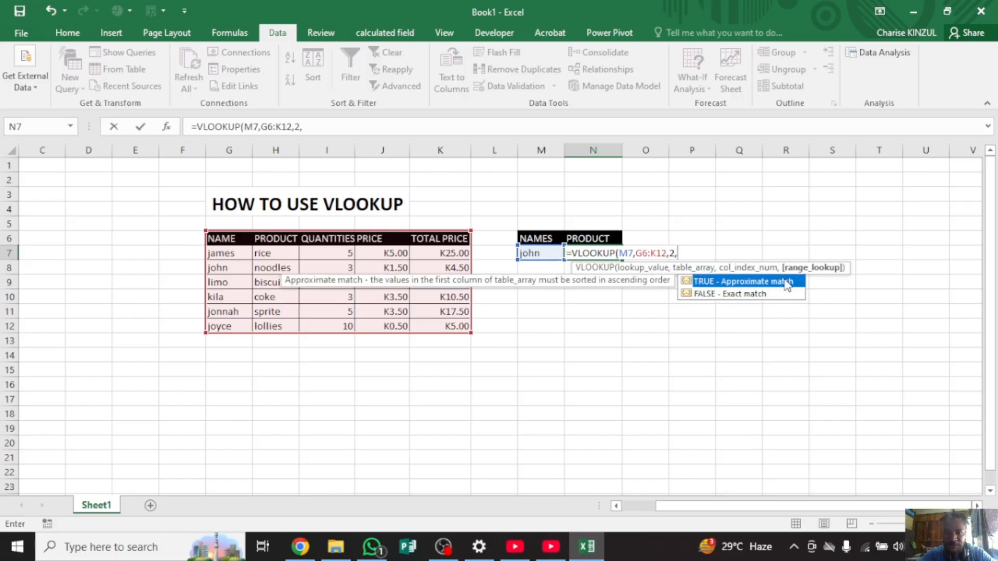
{"action": "left_click", "coordinate": [688, 295]}
{"action": "double_click", "coordinate": [688, 295]}
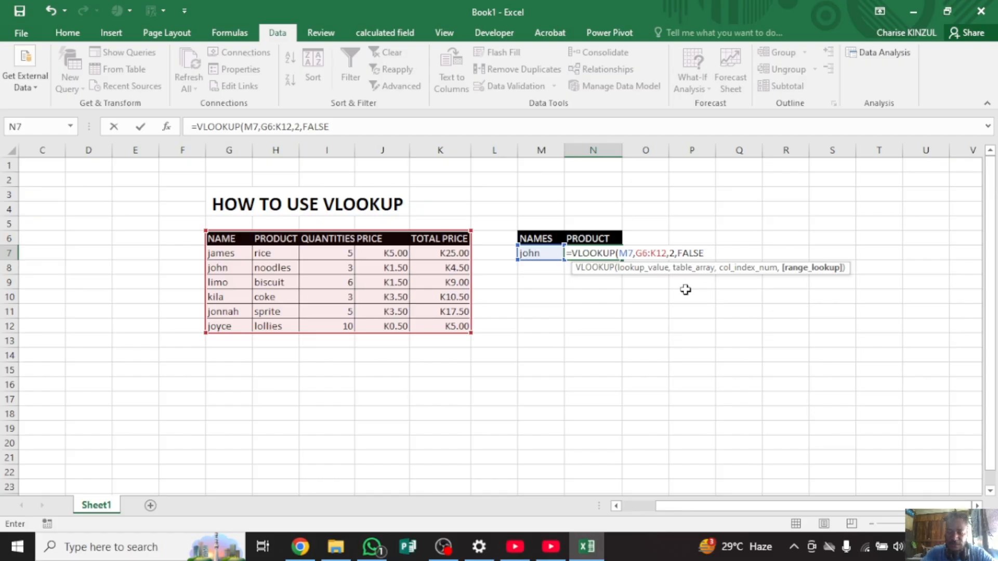
{"action": "type", "text": ")"}
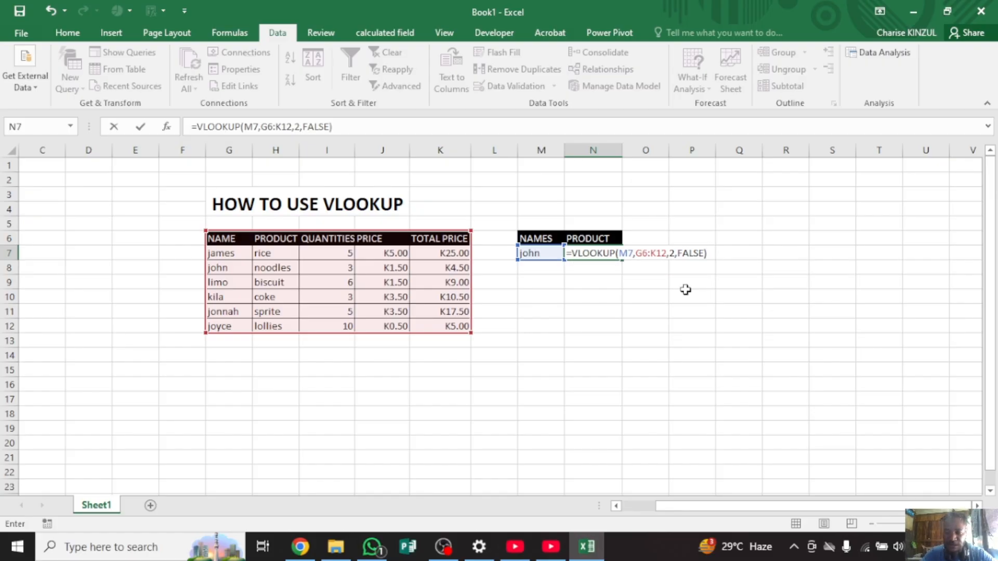
{"action": "key", "text": "Return"}
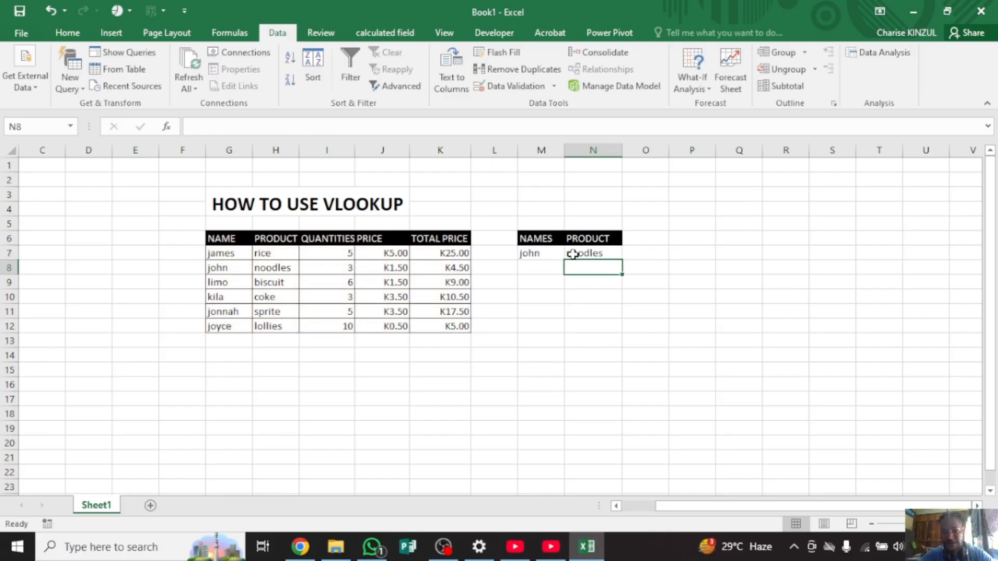
Choose the fifth name from the dropdown list in cell M7
{"action": "left_click", "coordinate": [541, 253]}
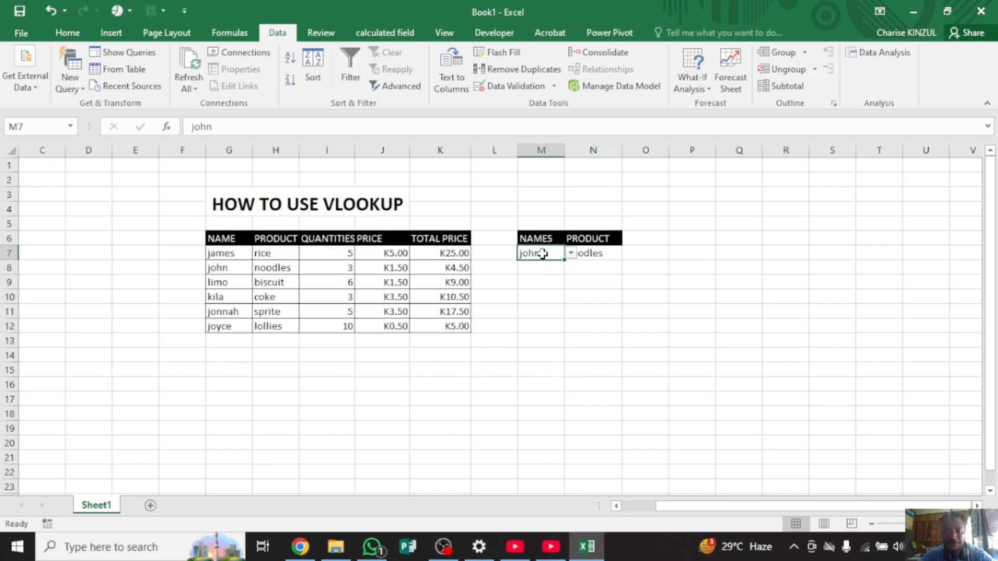
{"action": "left_click", "coordinate": [571, 254]}
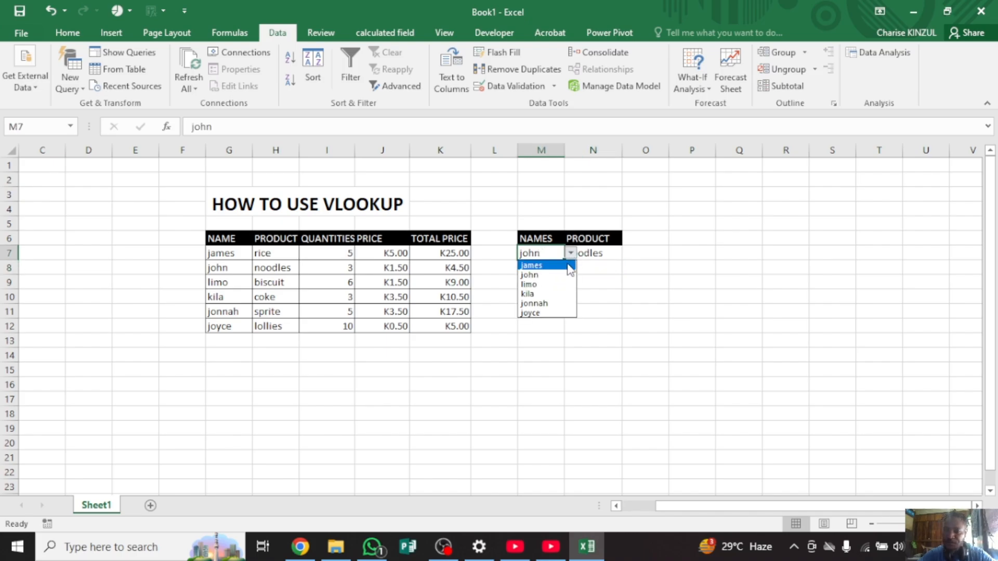
{"action": "left_click", "coordinate": [550, 304]}
{"action": "left_click", "coordinate": [631, 286]}
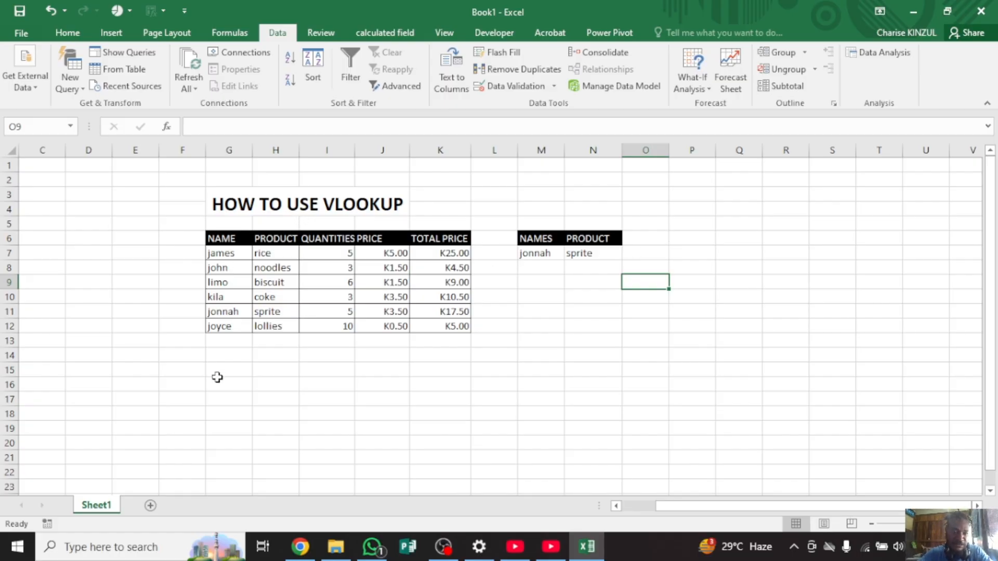
Add the headers NAMES in cell P6 and TOTAL PRICE in Q6, and widen column Q to fit its header
{"action": "left_click", "coordinate": [690, 236]}
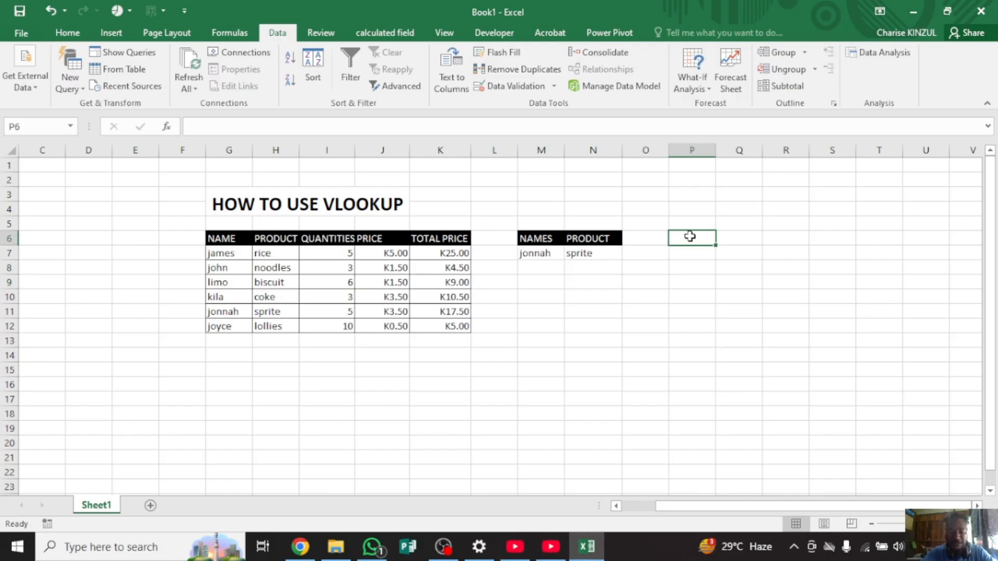
{"action": "type", "text": "NAMES"}
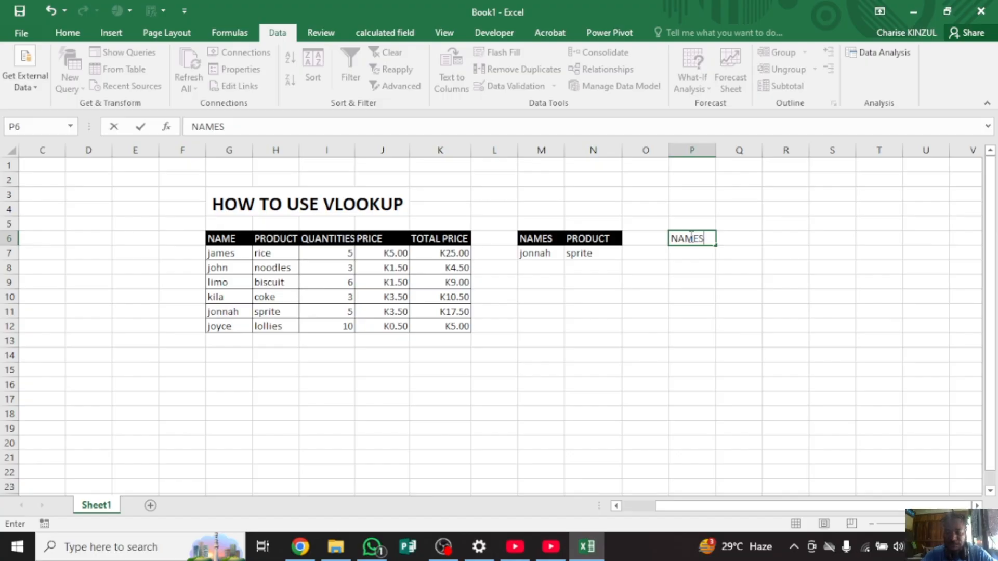
{"action": "key", "text": "Return"}
{"action": "key", "text": "Right"}
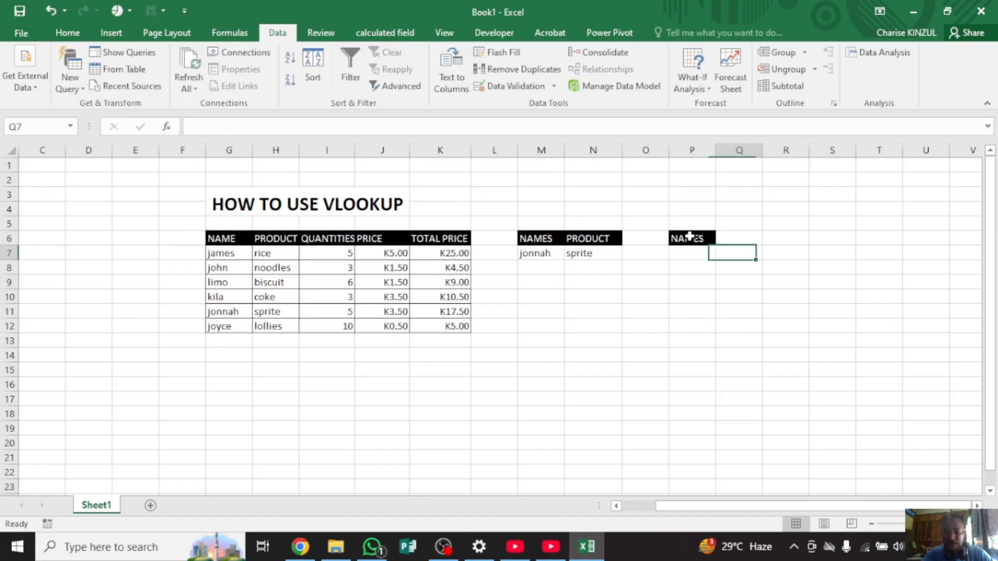
{"action": "left_click", "coordinate": [745, 237]}
{"action": "type", "text": "TO"}
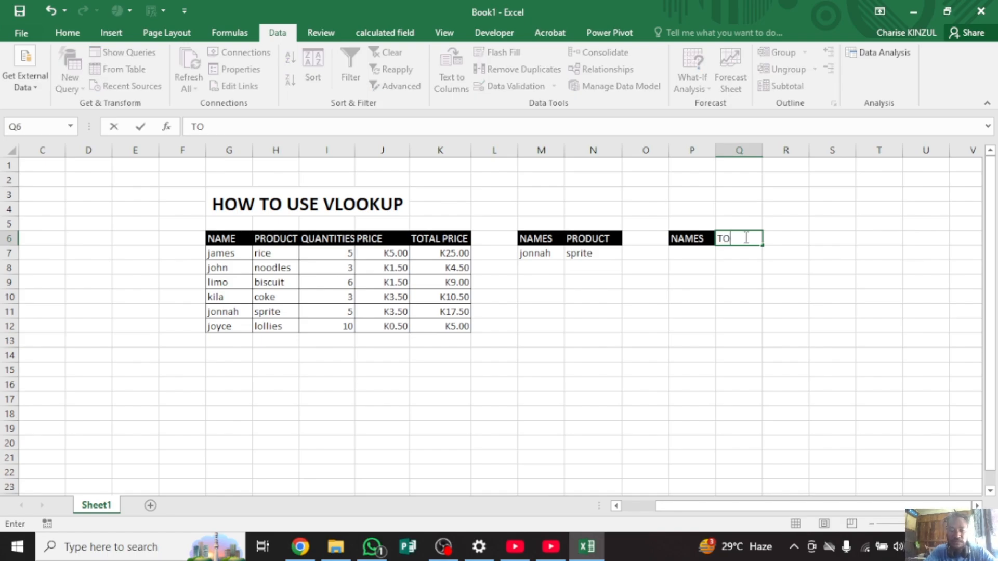
{"action": "type", "text": "TAL PRICE"}
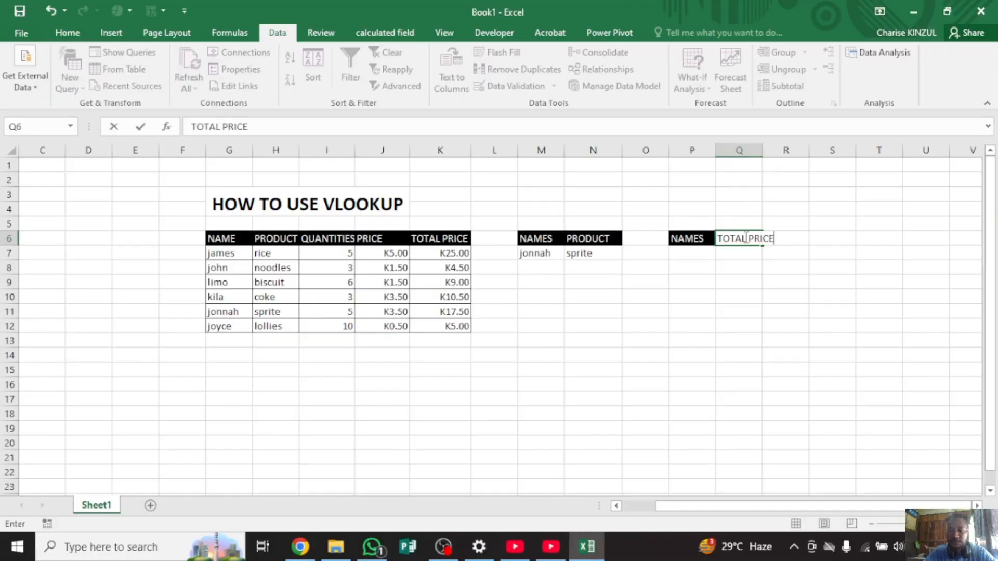
{"action": "key", "text": "Return"}
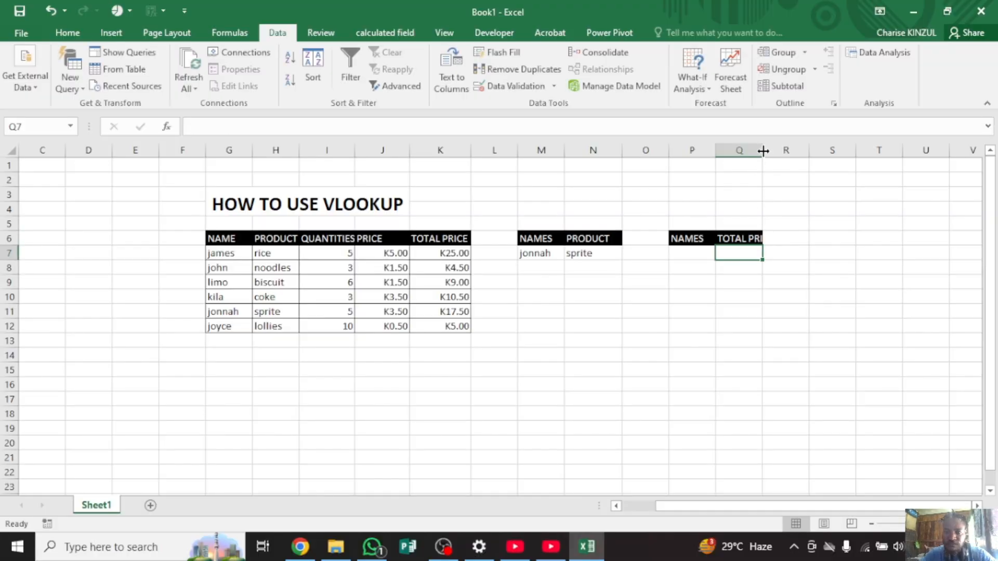
{"action": "left_click_drag", "start_coordinate": [764, 150], "coordinate": [779, 152]}
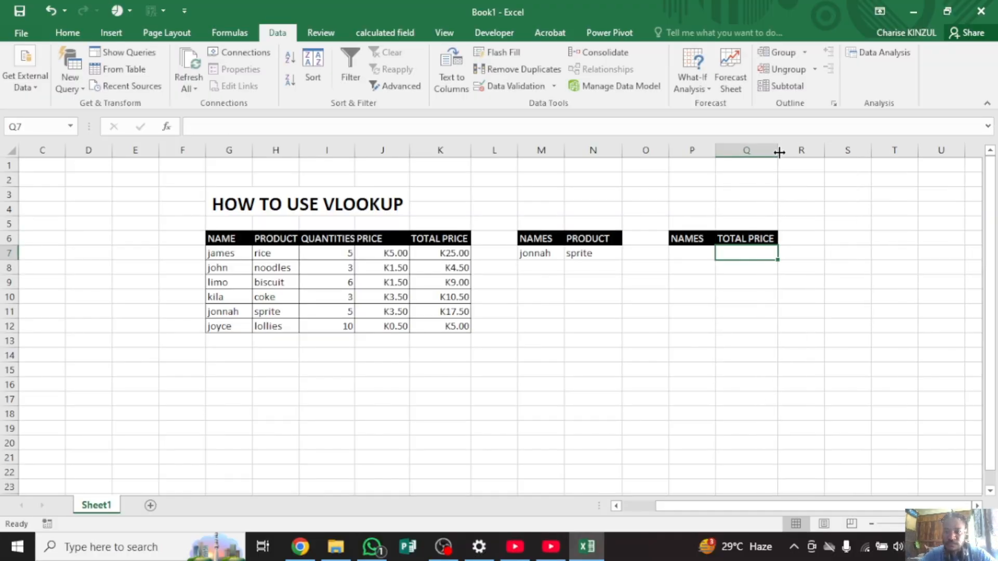
Add List data validation to cell P7 with the source =$G$7:$G$12, and check its dropdown list
{"action": "left_click", "coordinate": [680, 254]}
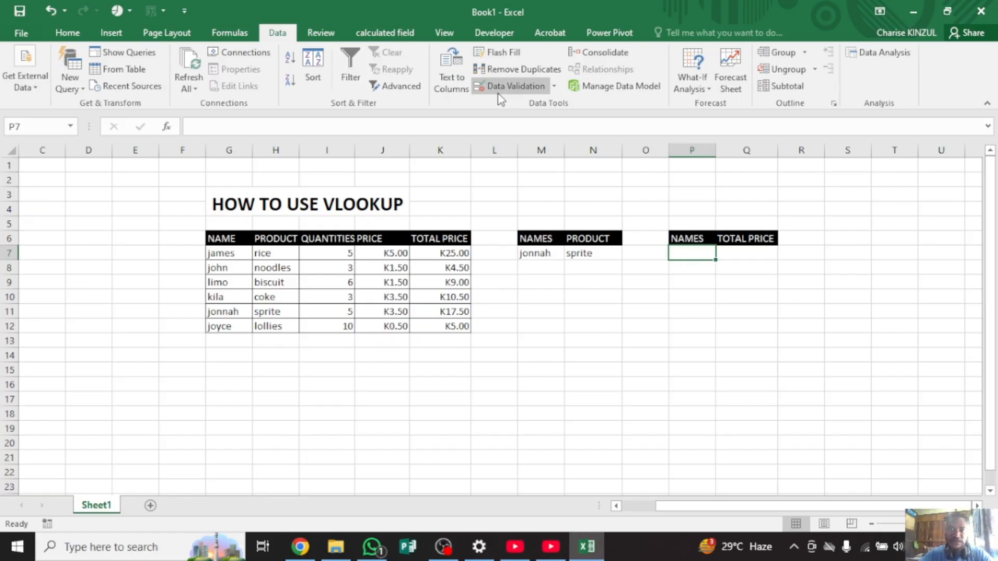
{"action": "left_click", "coordinate": [535, 88]}
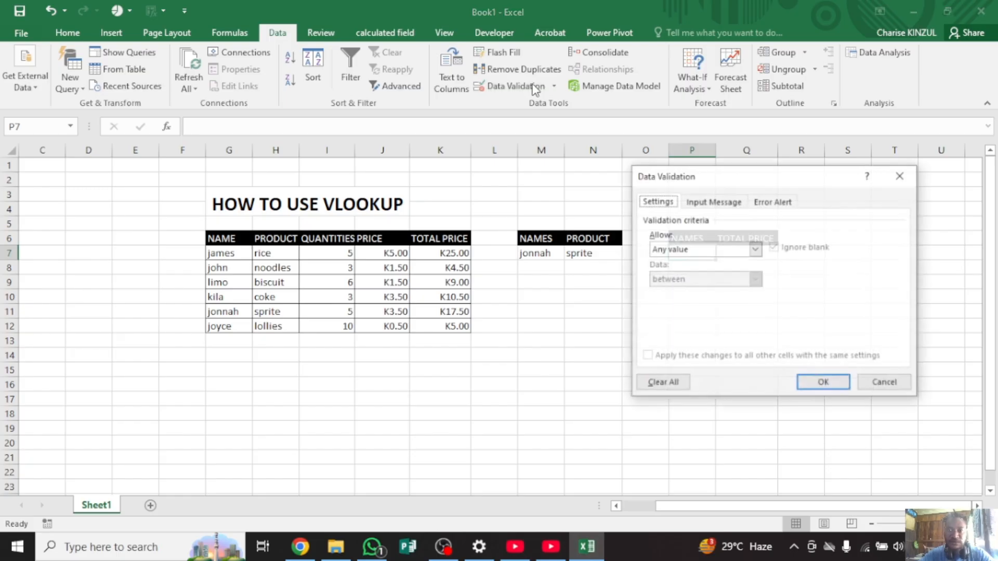
{"action": "left_click", "coordinate": [756, 250]}
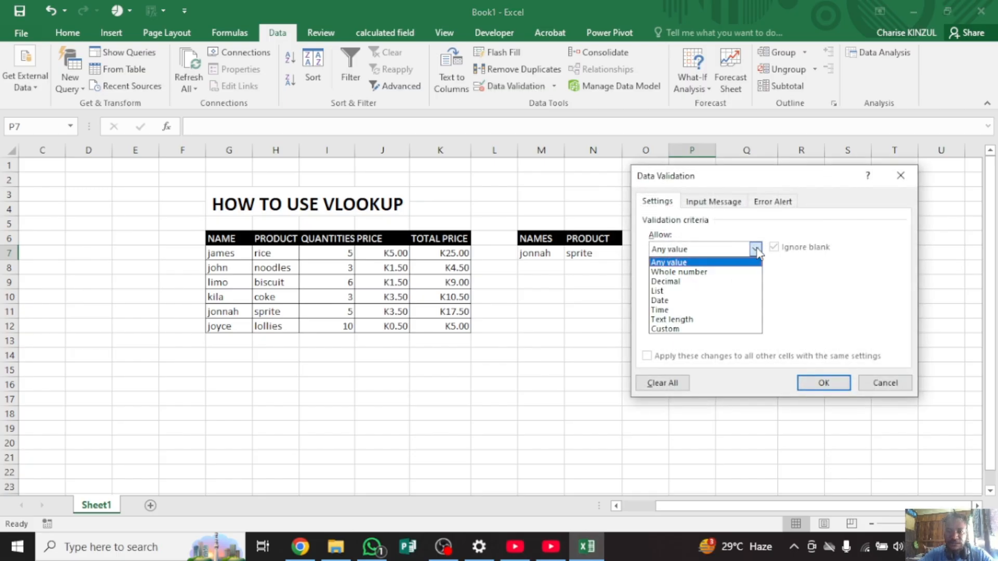
{"action": "left_click", "coordinate": [671, 292]}
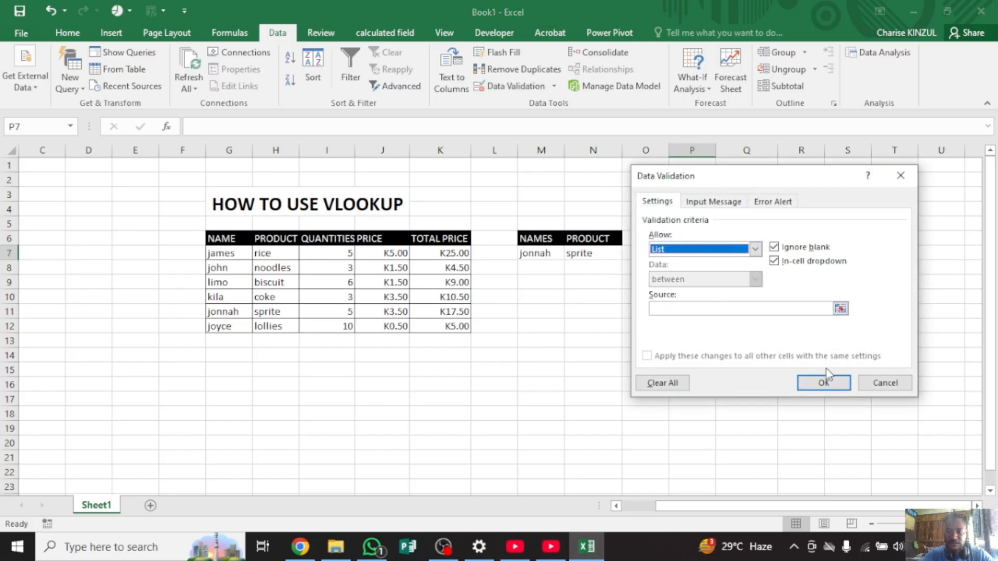
{"action": "left_click", "coordinate": [676, 309]}
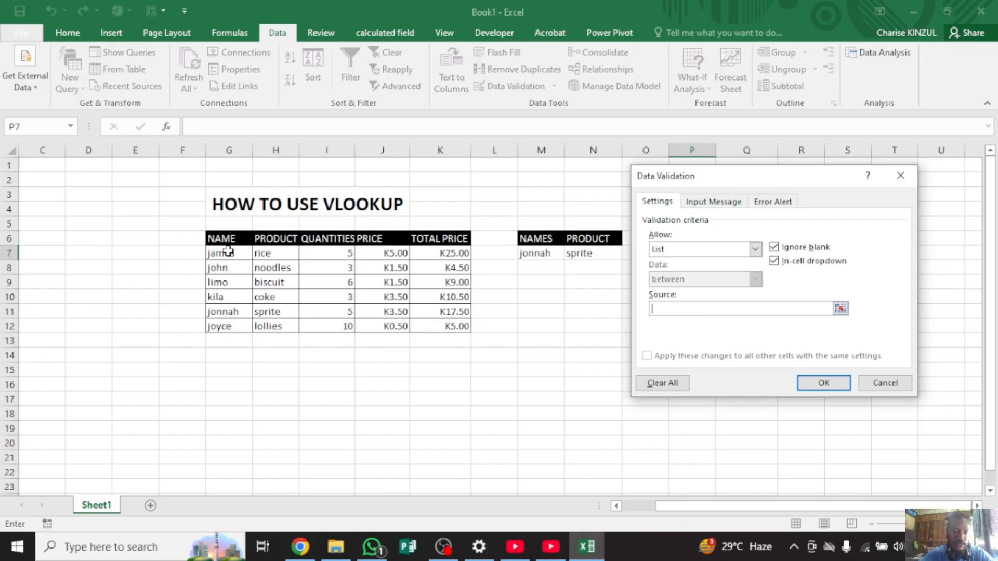
{"action": "left_click_drag", "start_coordinate": [227, 252], "coordinate": [232, 328]}
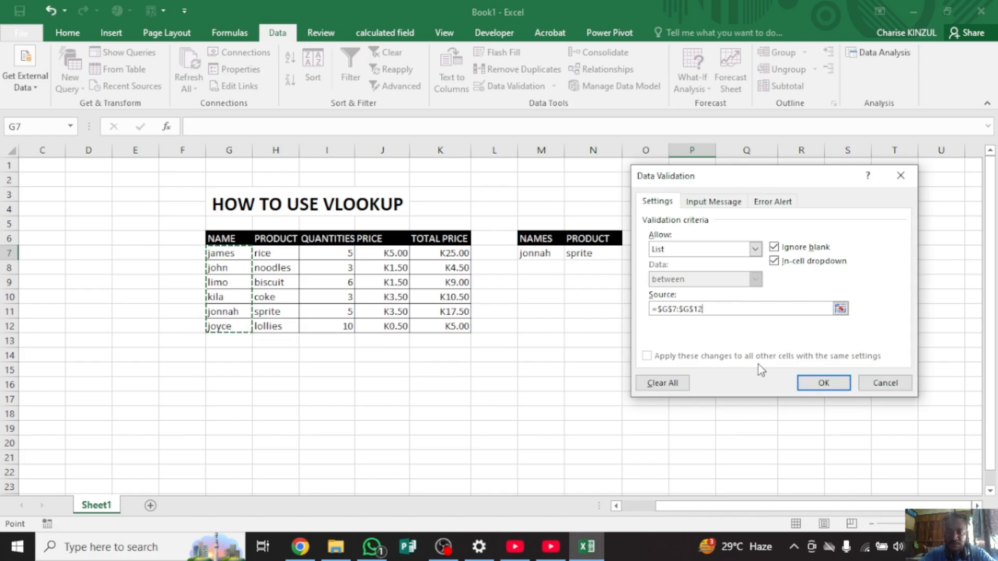
{"action": "left_click", "coordinate": [824, 384]}
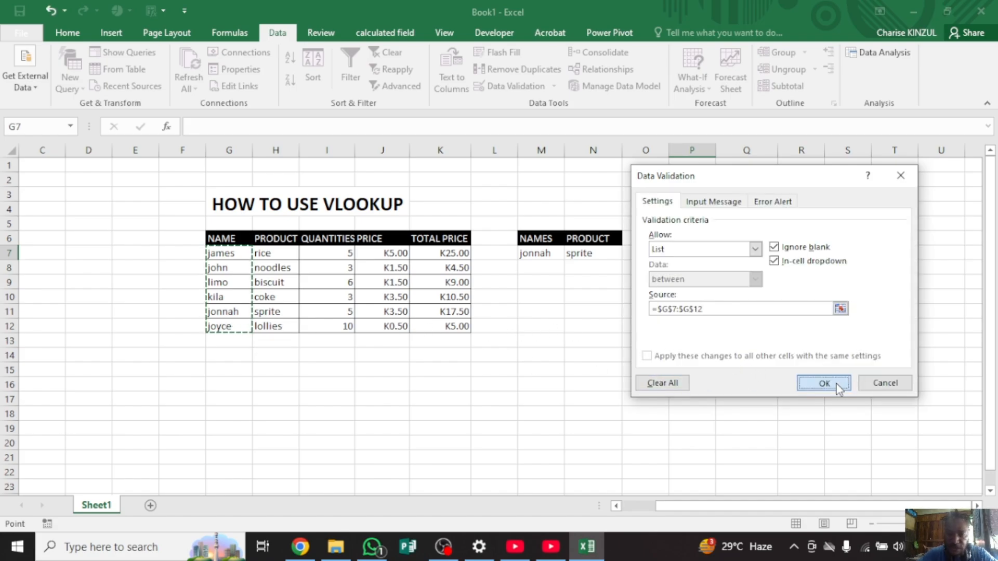
{"action": "left_click", "coordinate": [721, 254]}
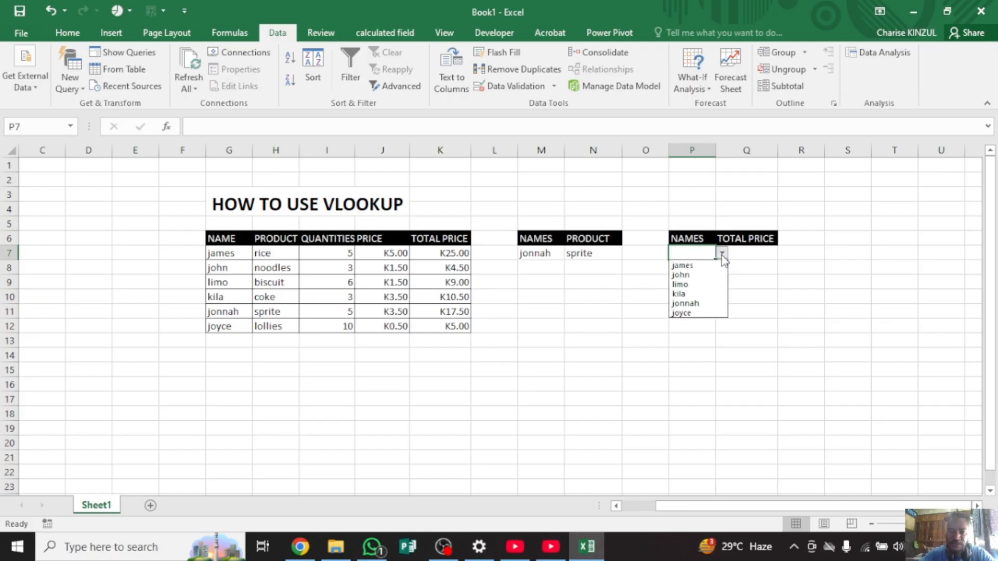
{"action": "left_click", "coordinate": [745, 250]}
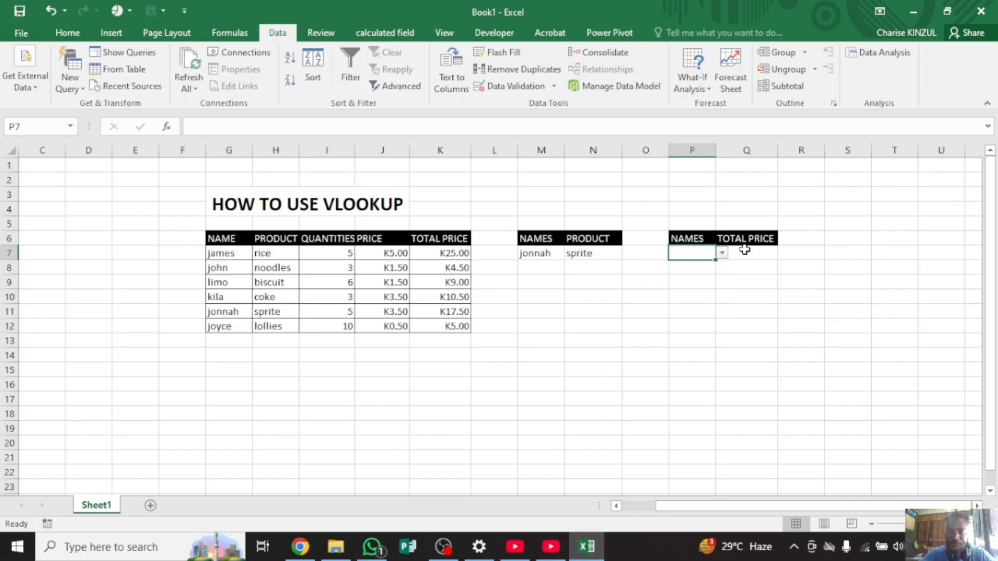
{"action": "left_click", "coordinate": [745, 251]}
{"action": "type", "text": "="}
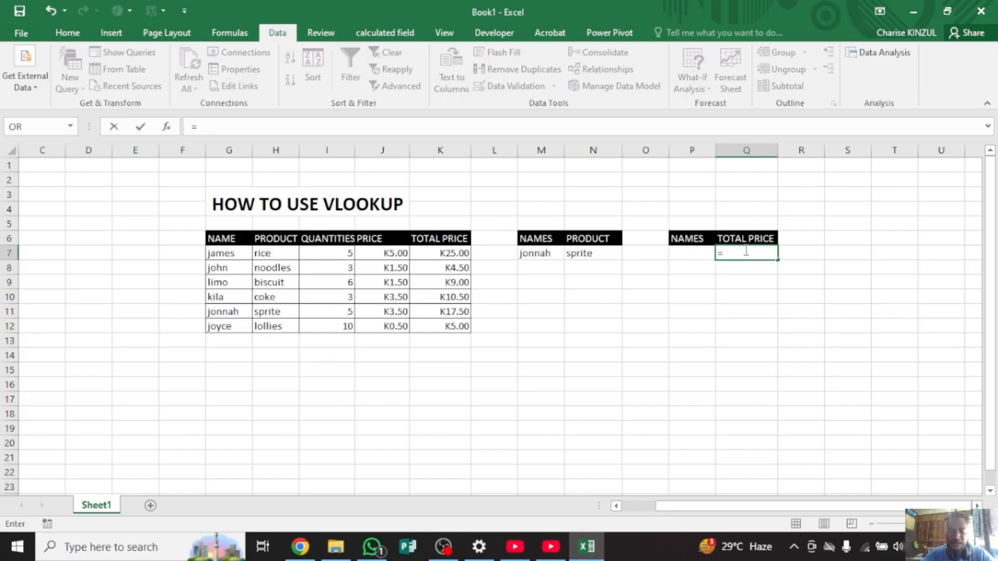
{"action": "type", "text": "V"}
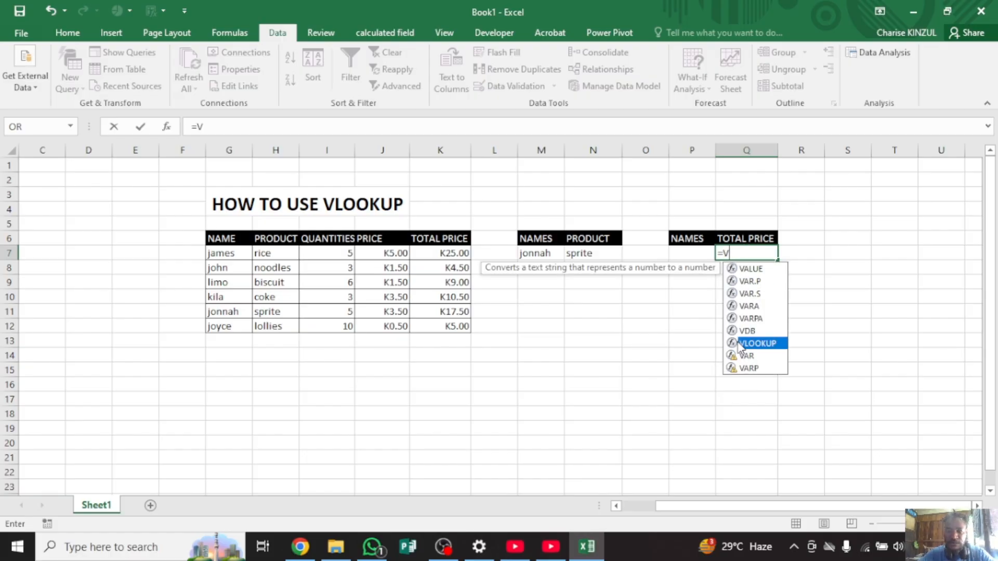
{"action": "double_click", "coordinate": [753, 343]}
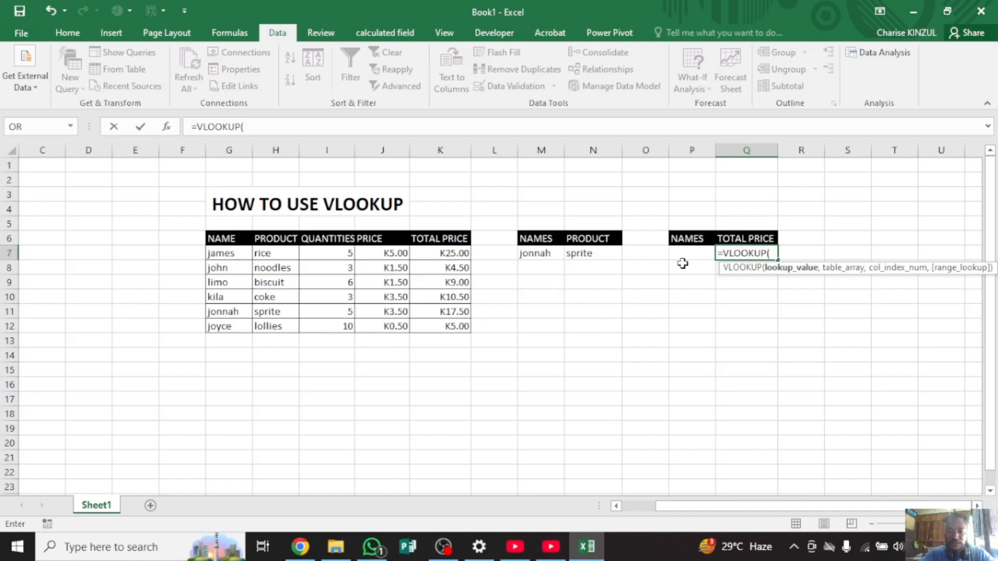
{"action": "key", "text": "BackSpace"}
{"action": "key", "text": "BackSpace"}
{"action": "key", "text": "BackSpace"}
{"action": "key", "text": "BackSpace"}
{"action": "key", "text": "BackSpace"}
{"action": "key", "text": "BackSpace"}
{"action": "key", "text": "BackSpace"}
{"action": "key", "text": "BackSpace"}
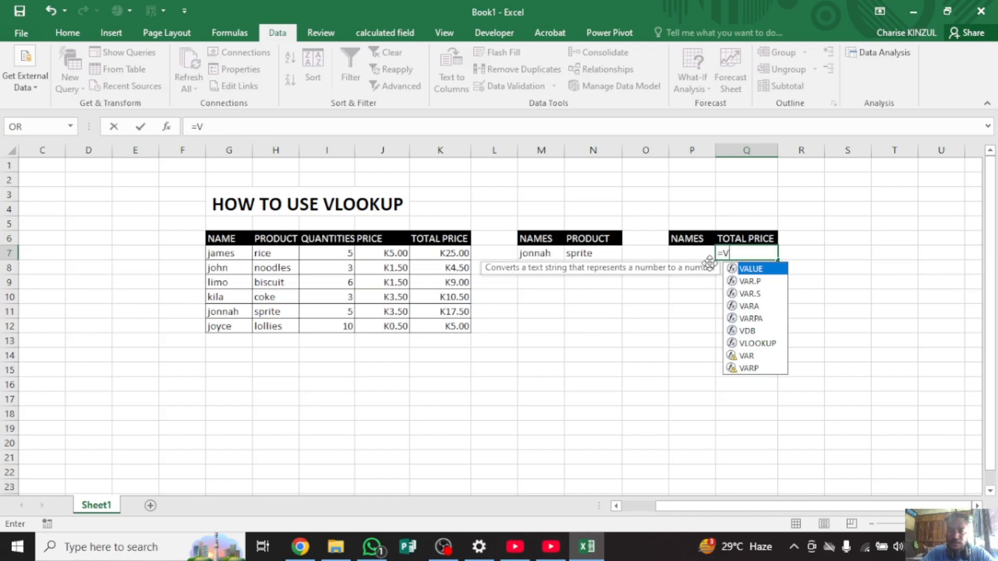
Choose the fourth name from the dropdown list in cell P7
{"action": "left_click", "coordinate": [705, 254]}
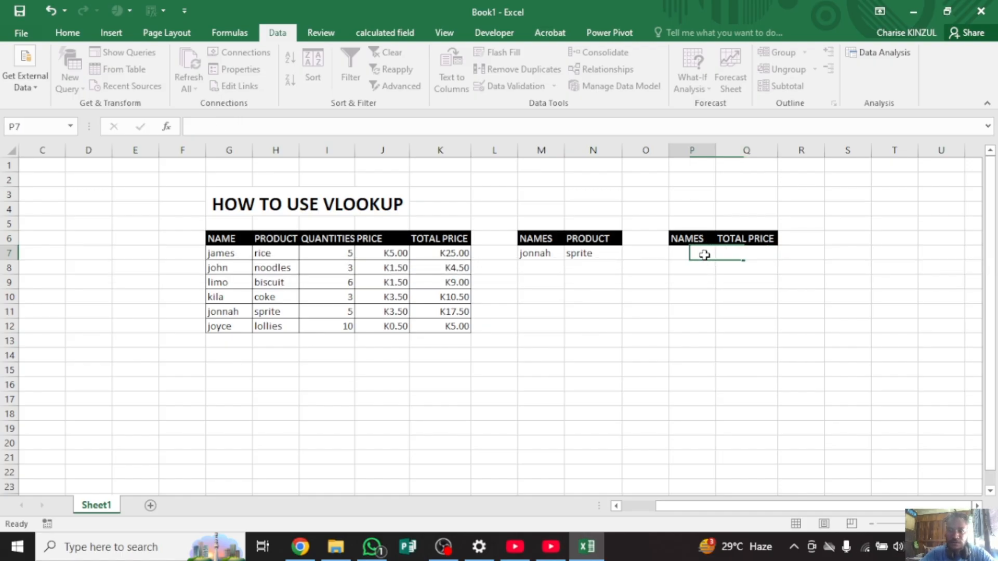
{"action": "left_click", "coordinate": [722, 254]}
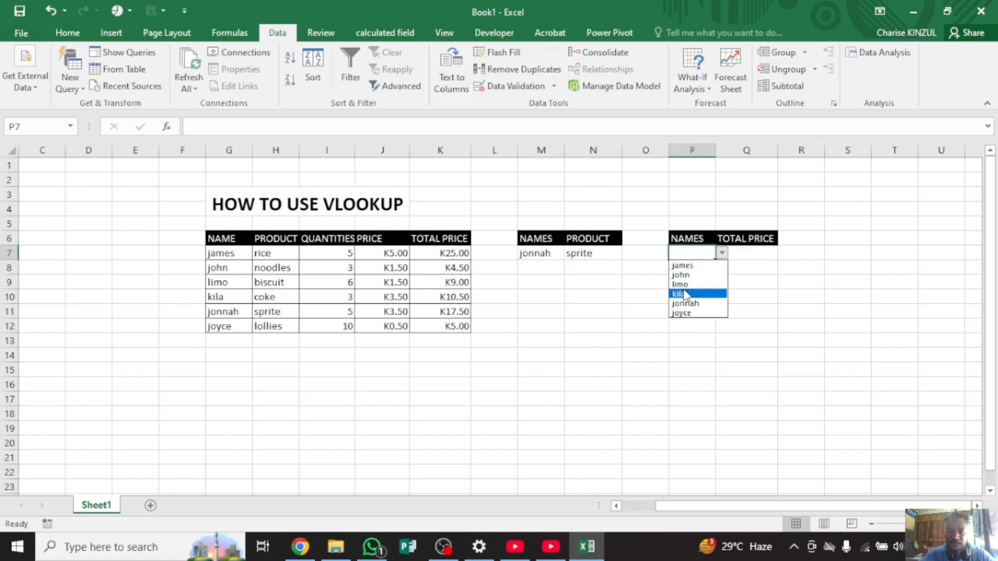
{"action": "left_click", "coordinate": [686, 294]}
Enter a VLOOKUP formula in cell Q7 with lookup value P7, table array G6:K12, column index 5 and FALSE for an exact match
{"action": "left_click", "coordinate": [742, 253]}
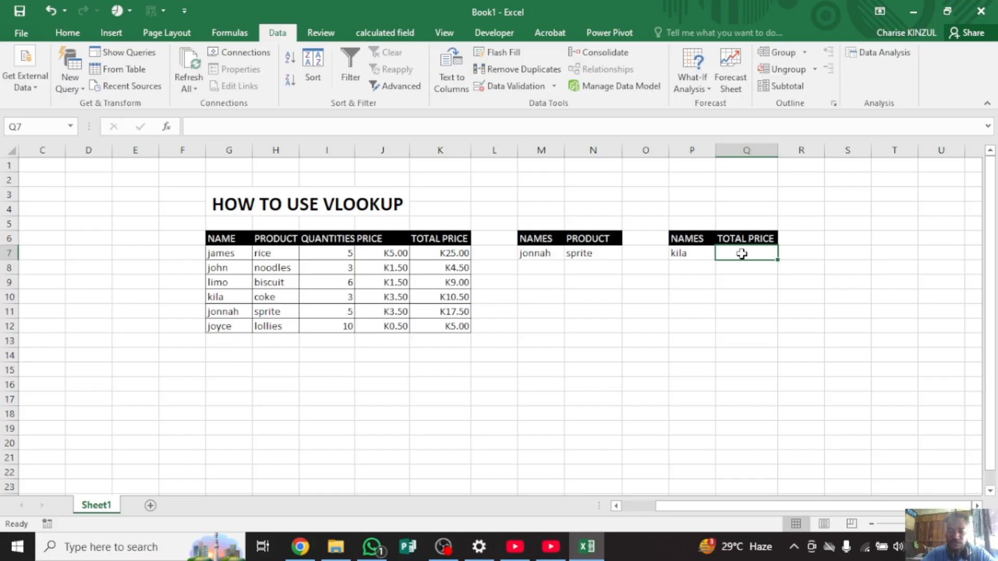
{"action": "type", "text": "=V"}
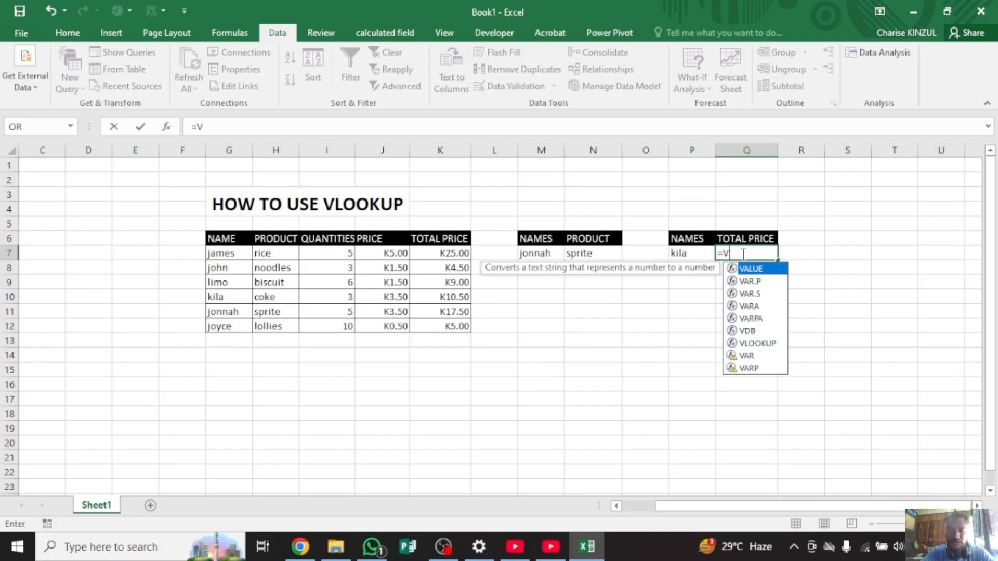
{"action": "double_click", "coordinate": [736, 343]}
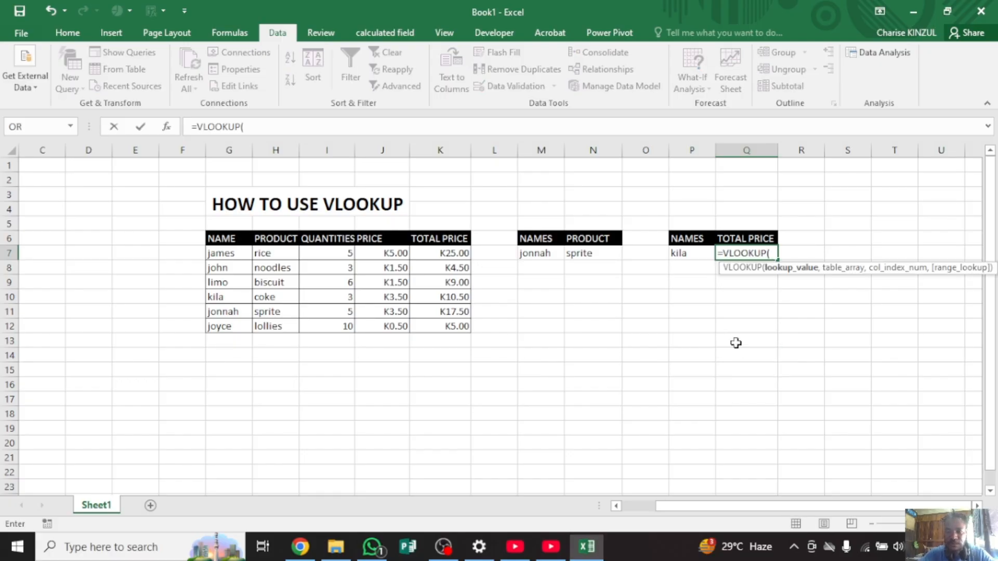
{"action": "left_click", "coordinate": [687, 252]}
{"action": "type", "text": ","}
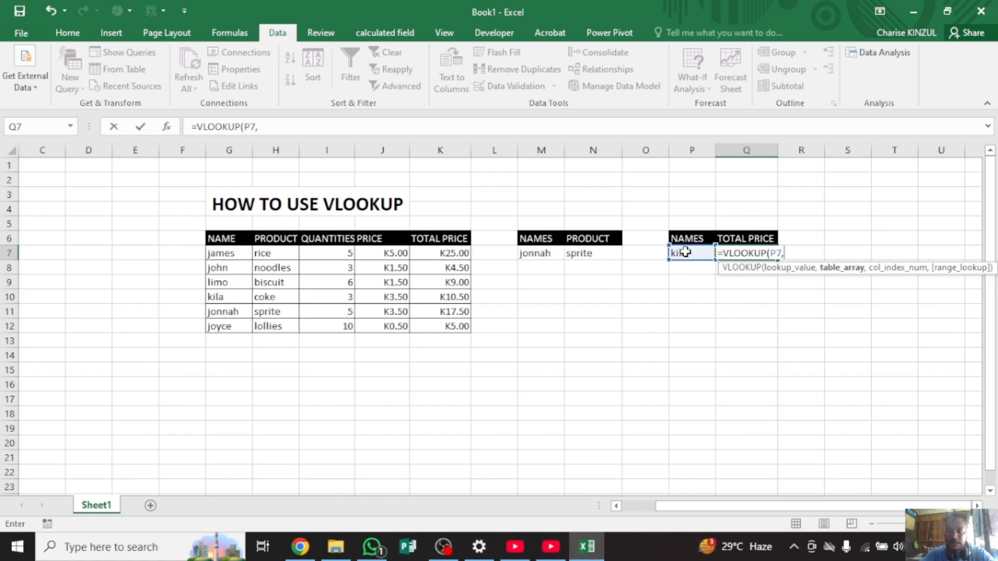
{"action": "left_click_drag", "start_coordinate": [211, 237], "coordinate": [422, 325]}
{"action": "type", "text": ","}
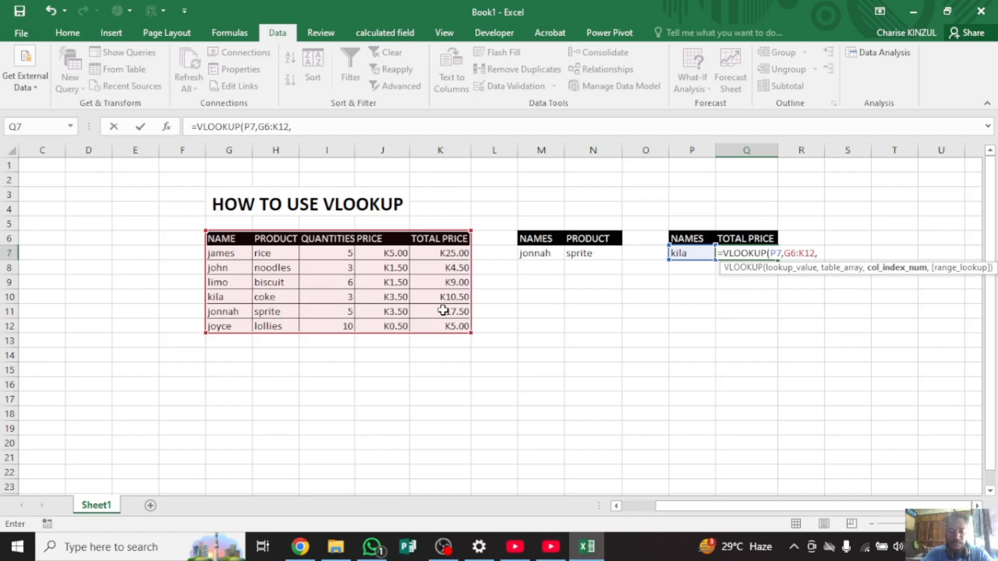
{"action": "type", "text": "5,"}
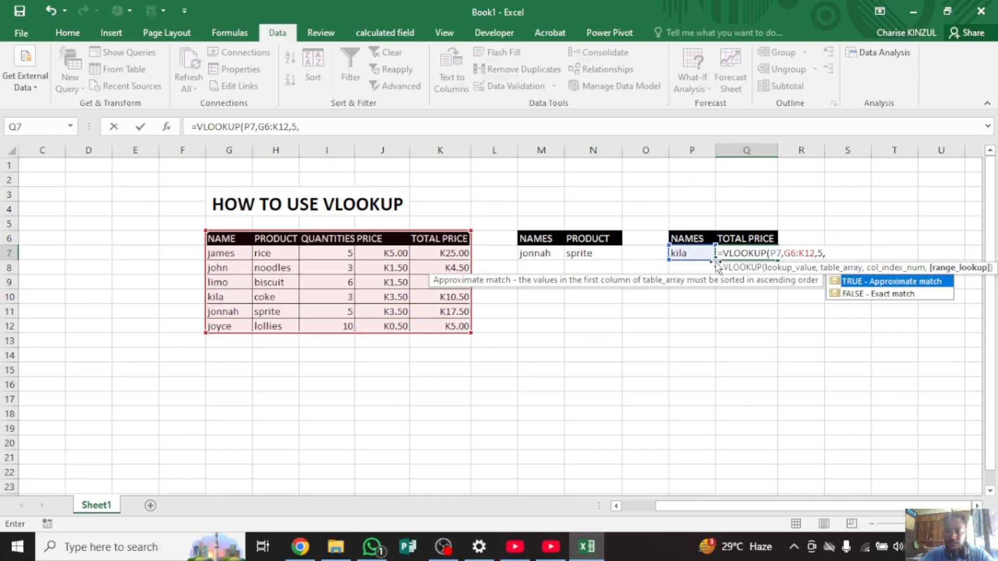
{"action": "double_click", "coordinate": [835, 293]}
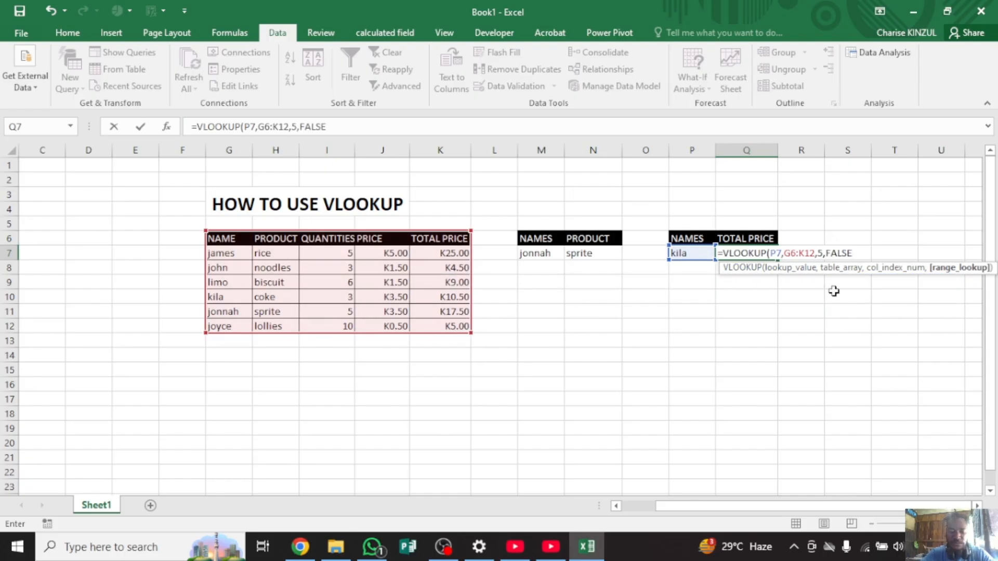
{"action": "type", "text": ")"}
{"action": "key", "text": "Return"}
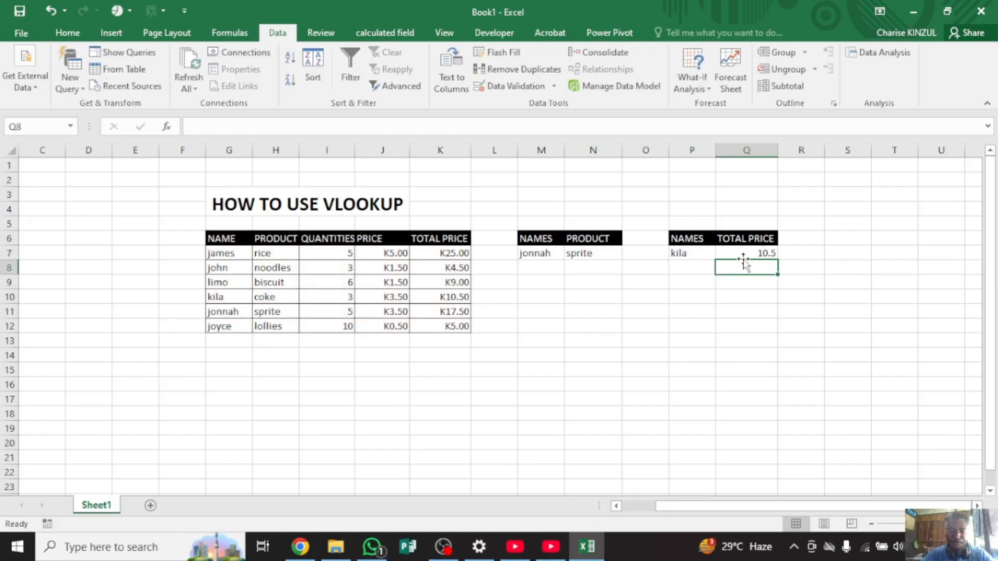
Compare the looked-up total price in cell Q7 with the Total Price column of the sales table
{"action": "left_click", "coordinate": [447, 324]}
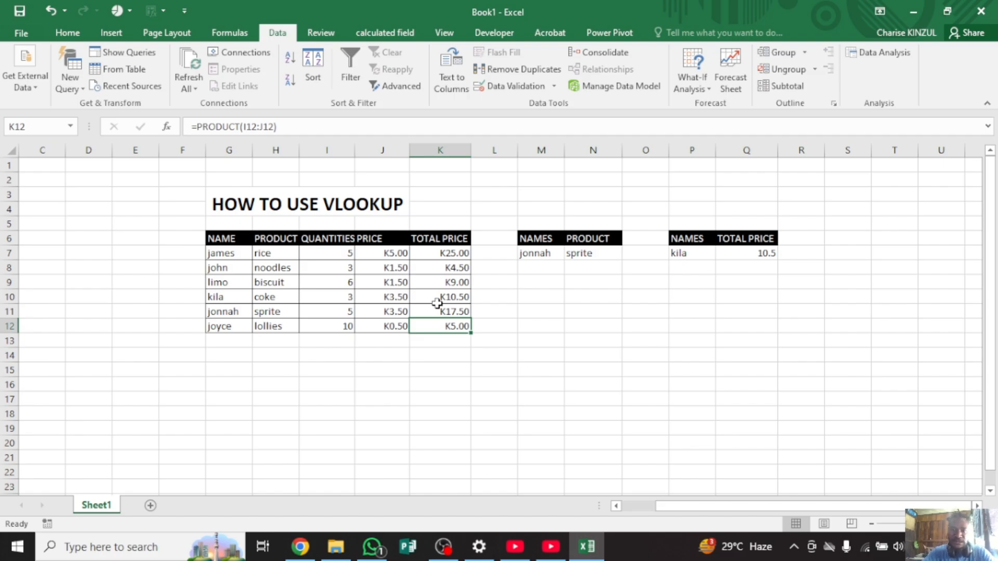
{"action": "left_click", "coordinate": [771, 253]}
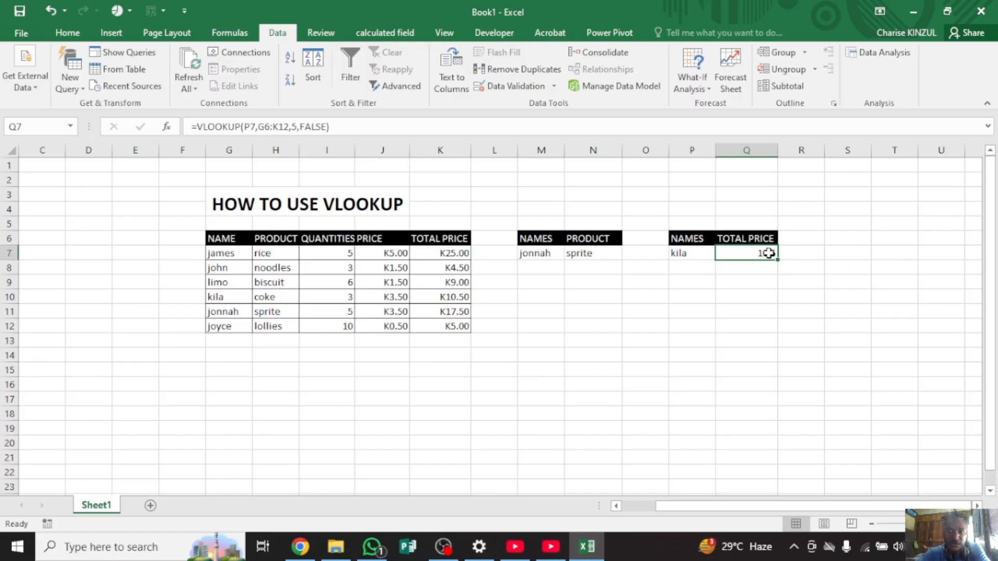
Format cell Q7 as Currency with the K symbol and 2 decimal places
{"action": "right_click", "coordinate": [769, 254]}
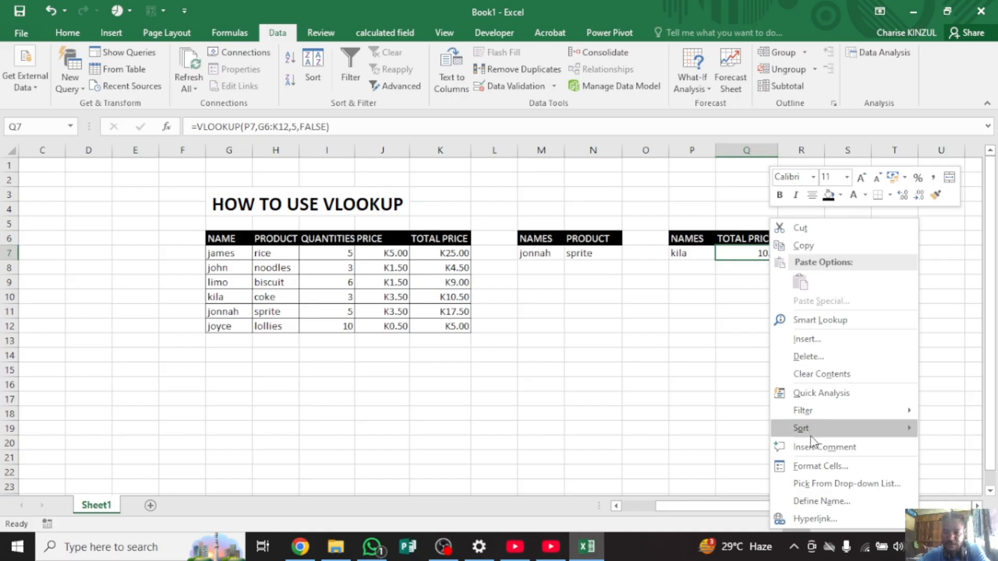
{"action": "left_click", "coordinate": [806, 466]}
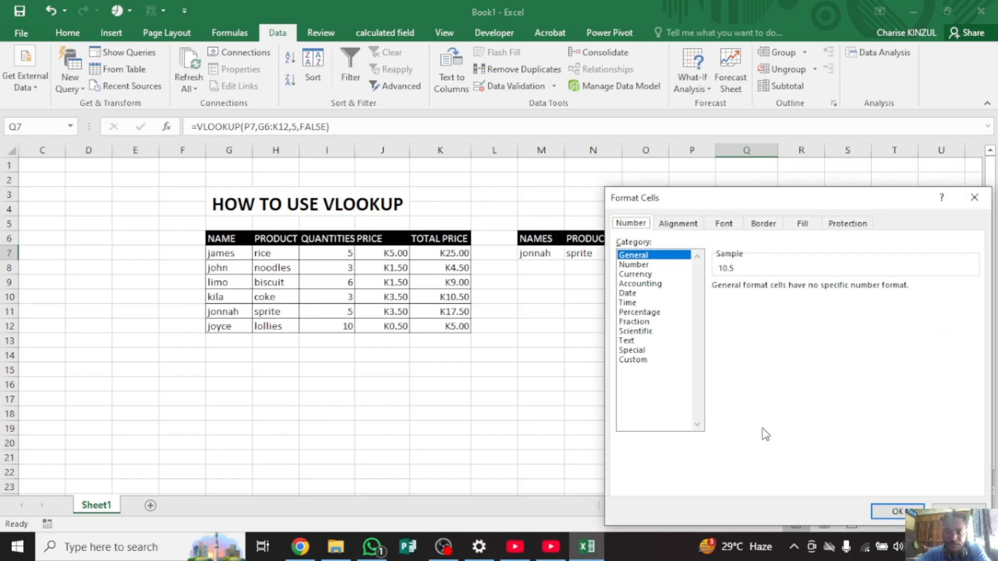
{"action": "left_click", "coordinate": [636, 275]}
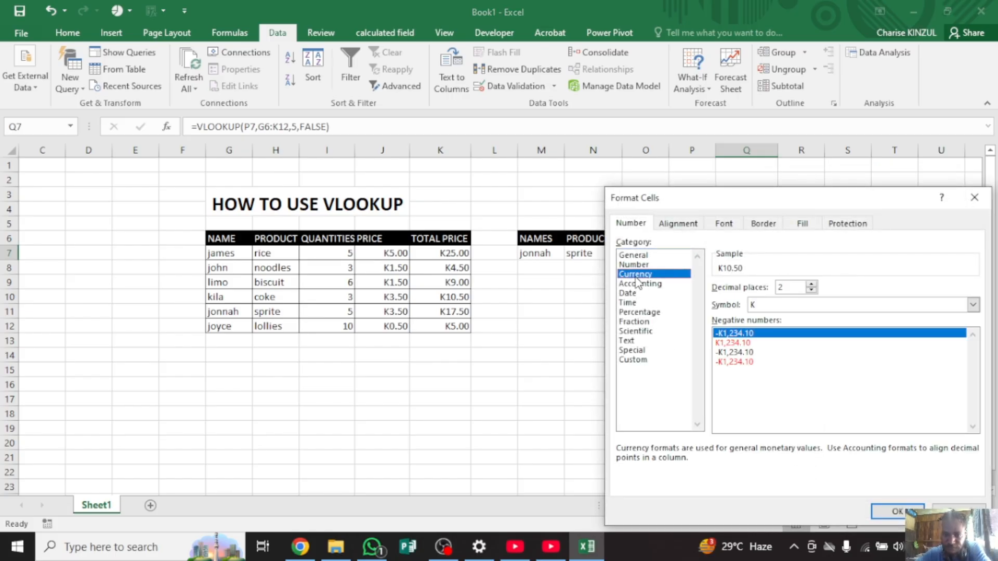
{"action": "left_click", "coordinate": [896, 511]}
{"action": "left_click", "coordinate": [733, 285]}
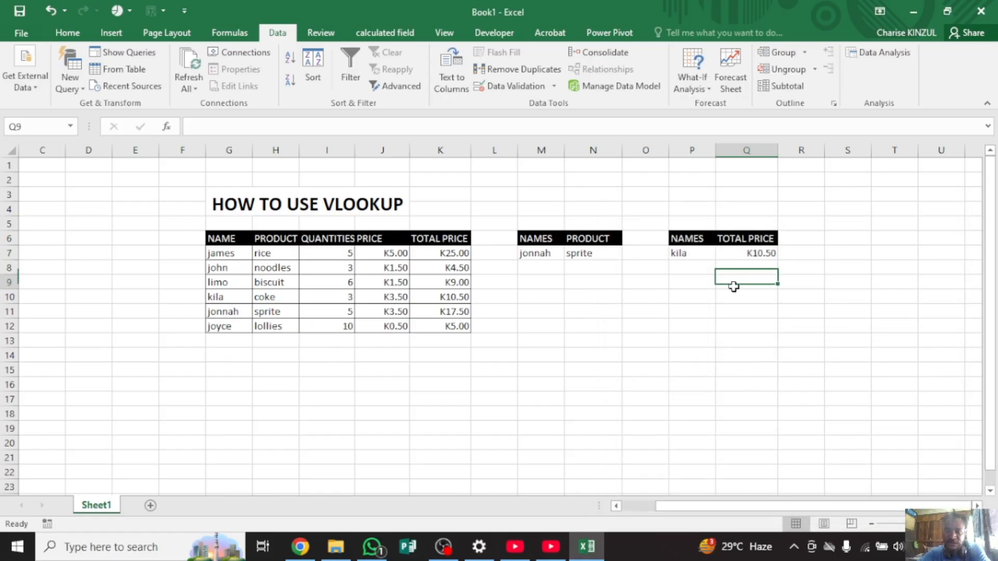
{"action": "left_click", "coordinate": [753, 252]}
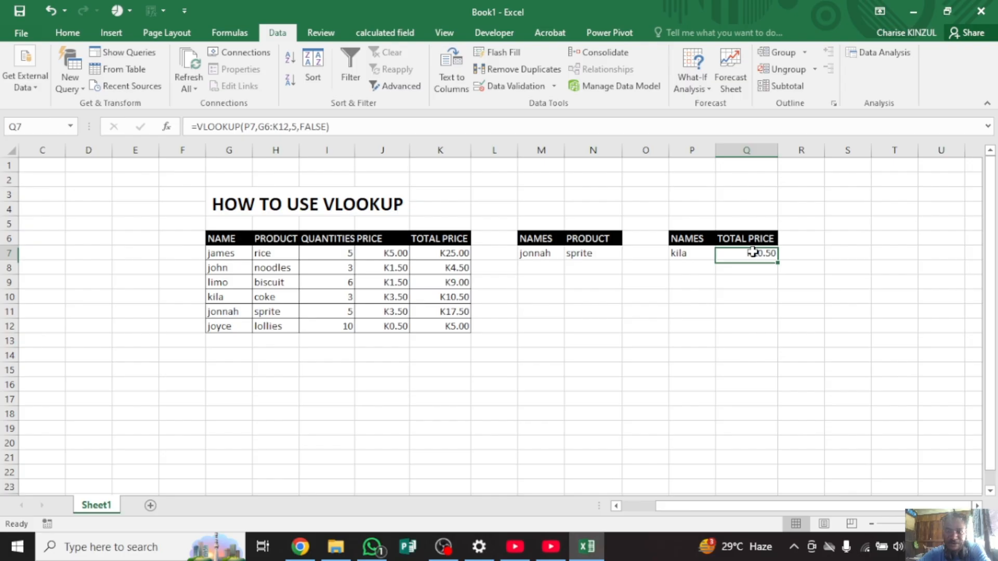
Choose the last name in the dropdown list of cell P7 to look up its total price
{"action": "left_click", "coordinate": [698, 252]}
{"action": "left_click", "coordinate": [723, 253]}
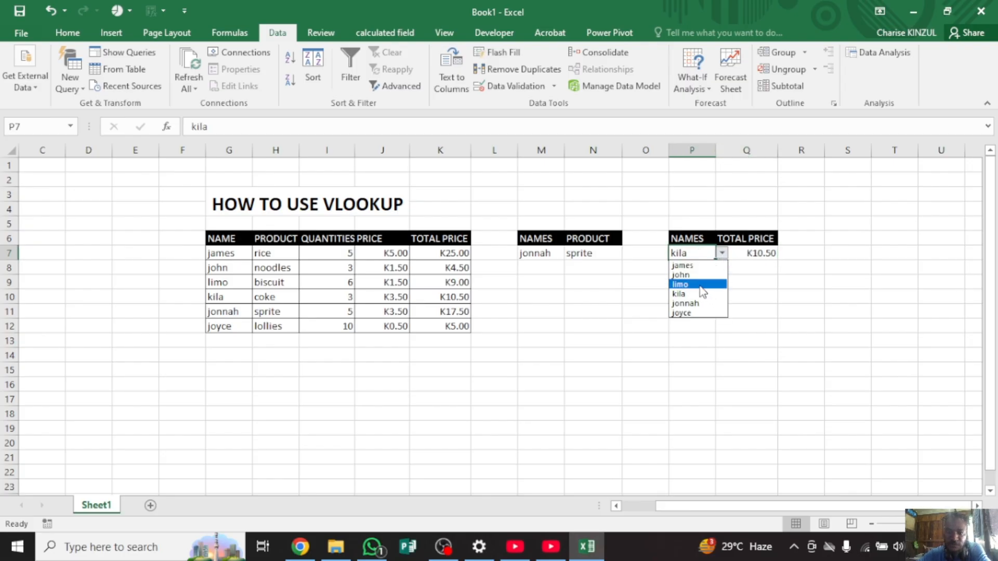
{"action": "left_click", "coordinate": [686, 313]}
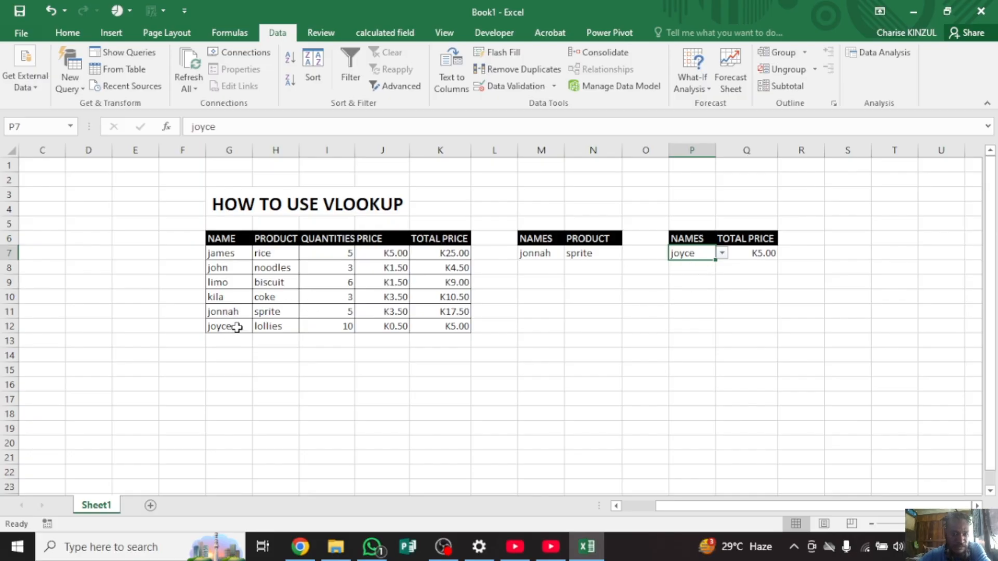
{"action": "left_click", "coordinate": [754, 298]}
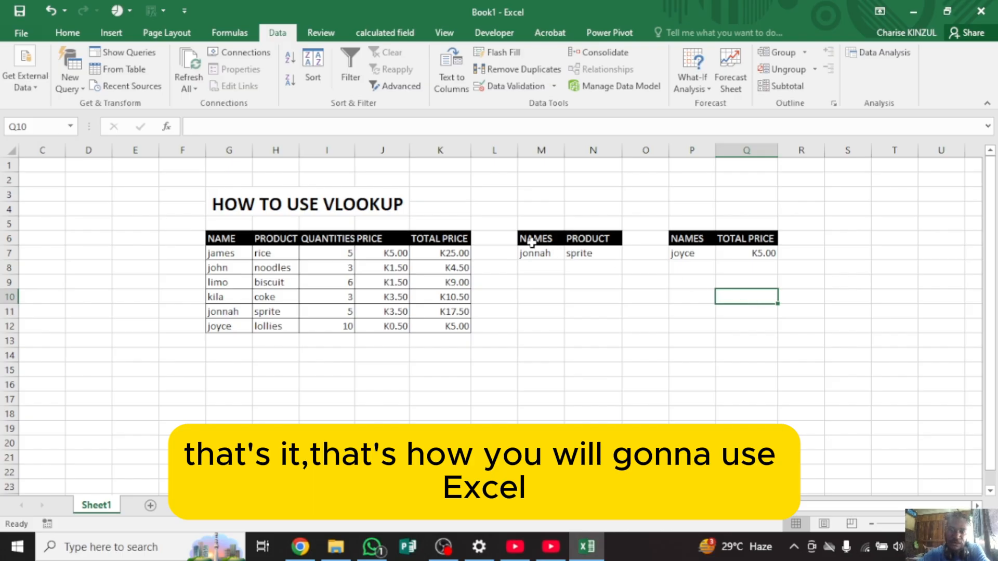
Apply all borders to the two lookup tables, M6:N7 and P6:Q7
{"action": "left_click_drag", "start_coordinate": [526, 237], "coordinate": [606, 251]}
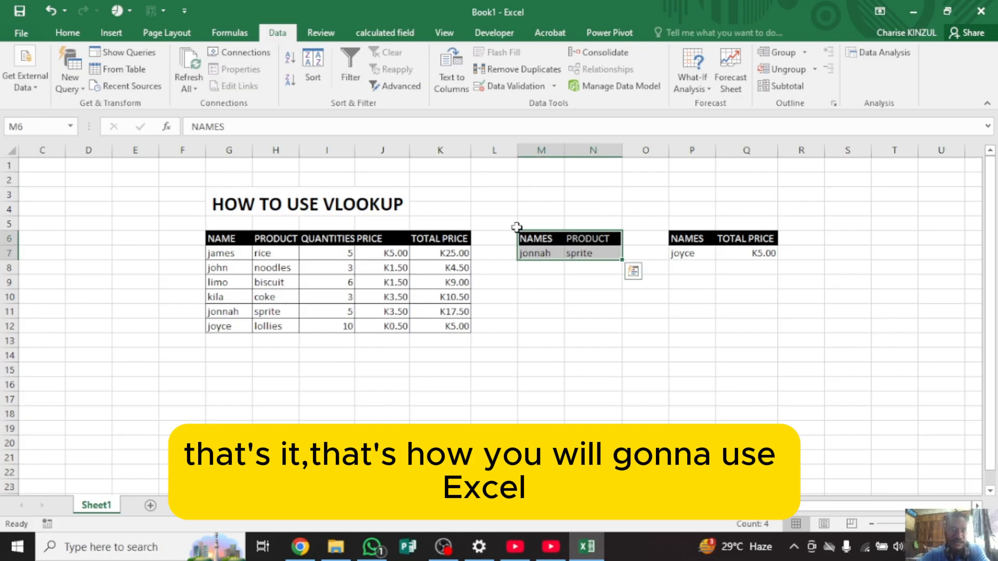
{"action": "left_click", "coordinate": [77, 39]}
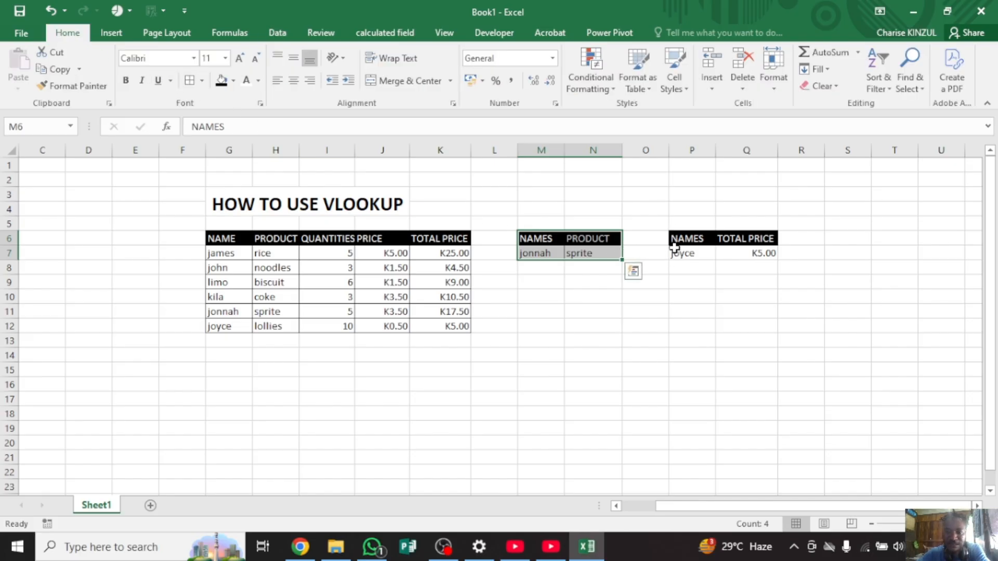
{"action": "left_click_drag", "start_coordinate": [674, 236], "coordinate": [749, 250]}
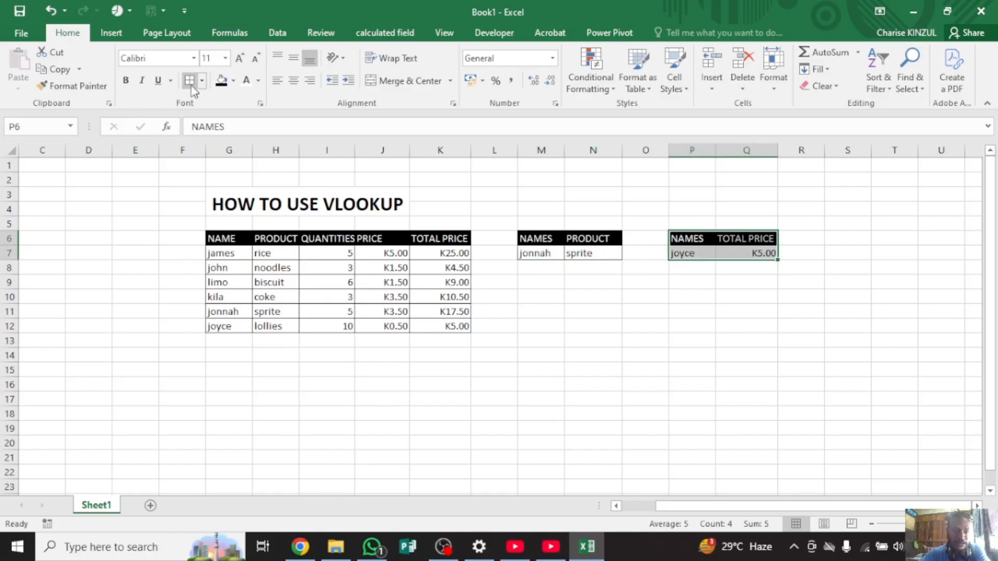
{"action": "left_click", "coordinate": [566, 193]}
{"action": "left_click", "coordinate": [835, 197]}
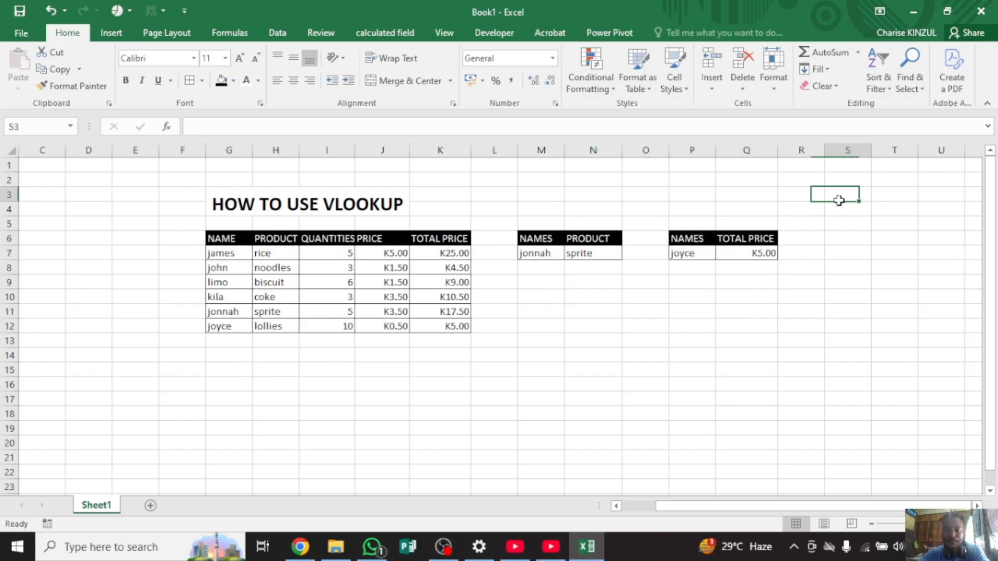
{"action": "left_click", "coordinate": [558, 424]}
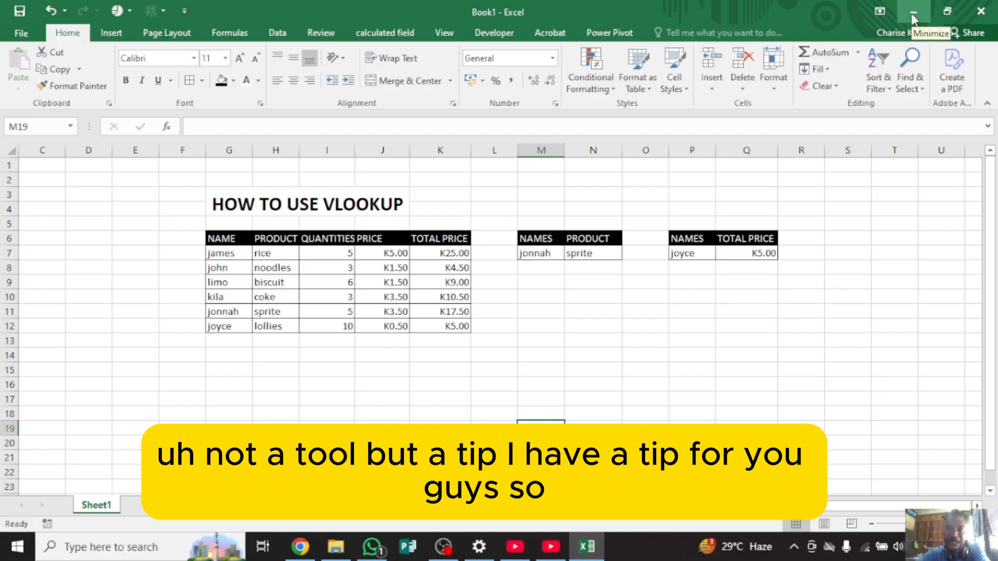
Minimize the workbook window and open a maximized Google Chrome window on a new tab
{"action": "left_click", "coordinate": [913, 18]}
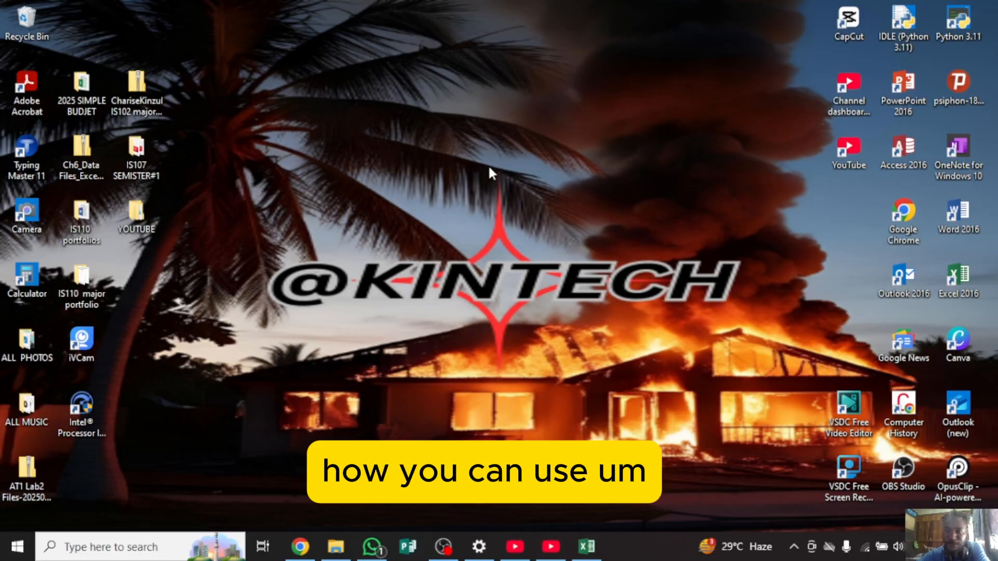
{"action": "double_click", "coordinate": [904, 209]}
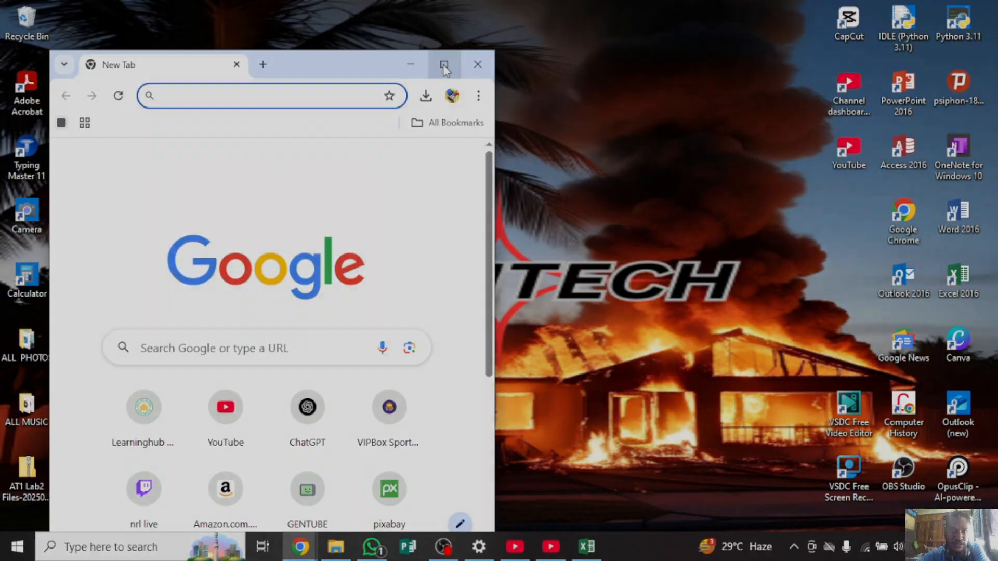
{"action": "left_click", "coordinate": [445, 65]}
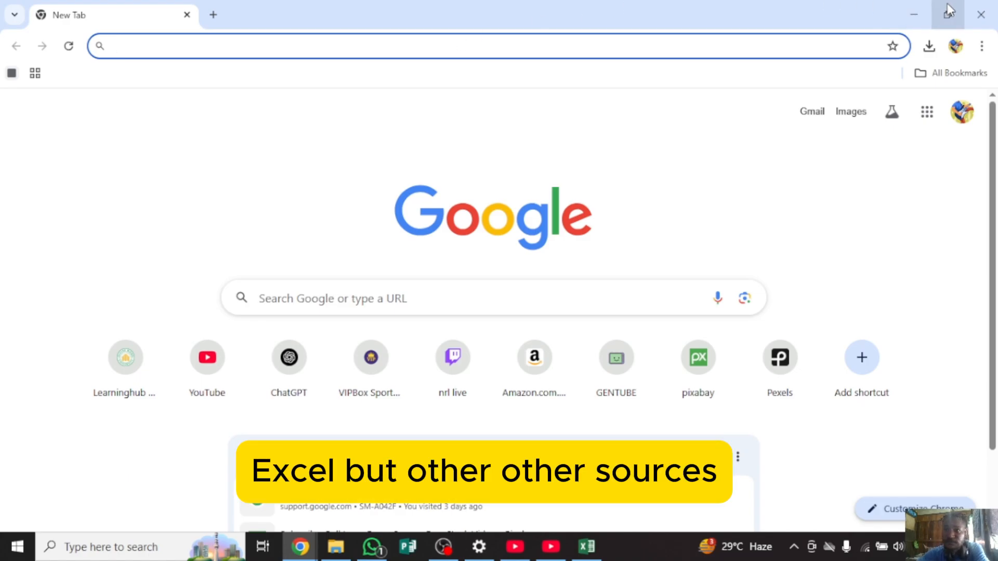
{"action": "left_click", "coordinate": [914, 6]}
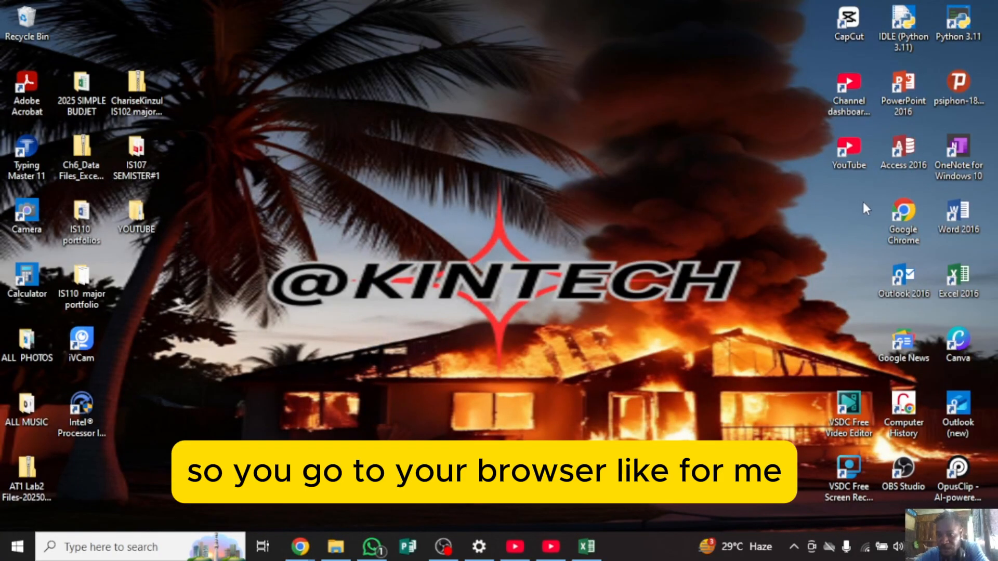
{"action": "double_click", "coordinate": [893, 209]}
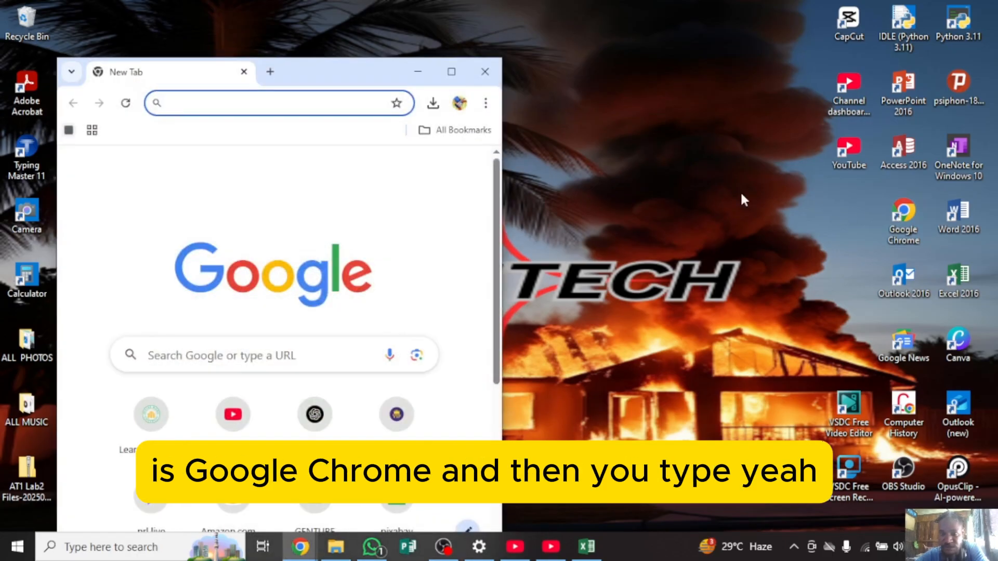
{"action": "left_click", "coordinate": [452, 70]}
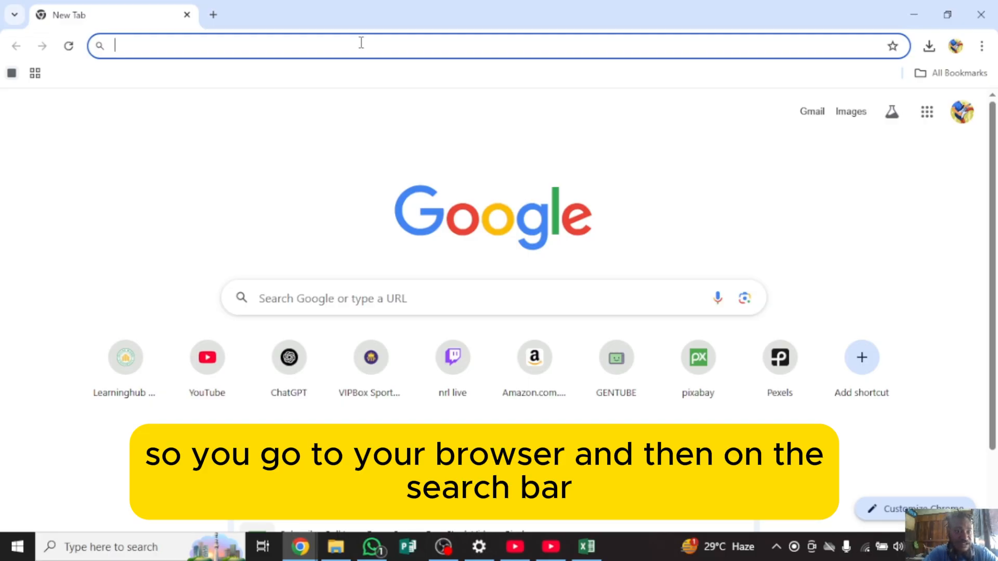
Go to w3school.com in the new tab, and minimize the browser window once the page has loaded
{"action": "type", "text": "W"}
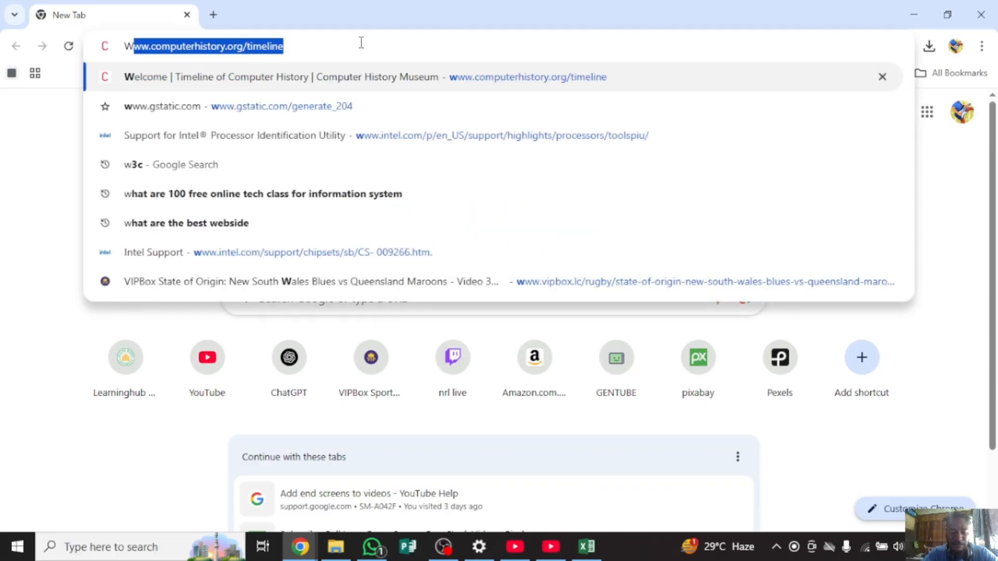
{"action": "type", "text": "3"}
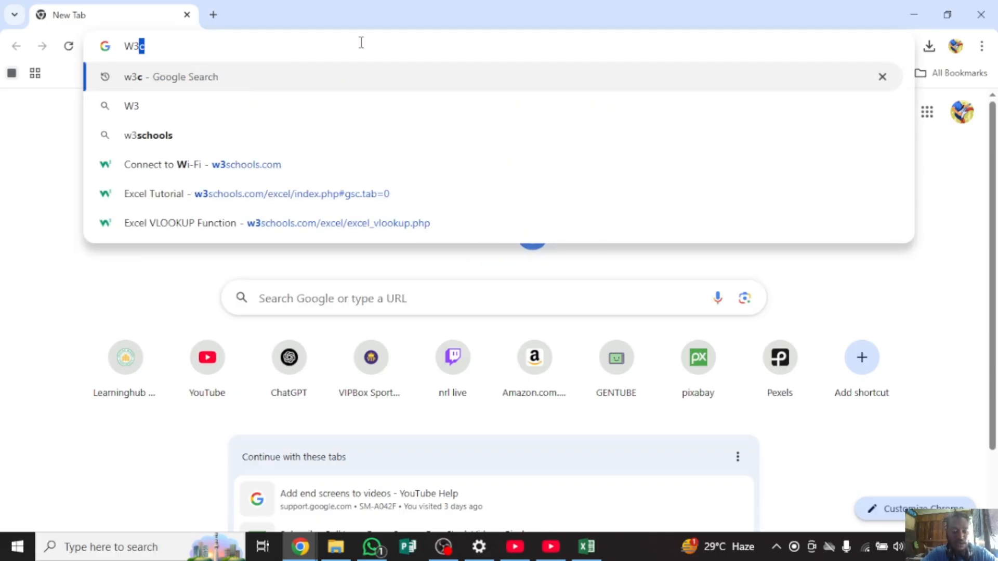
{"action": "type", "text": "CHOO"}
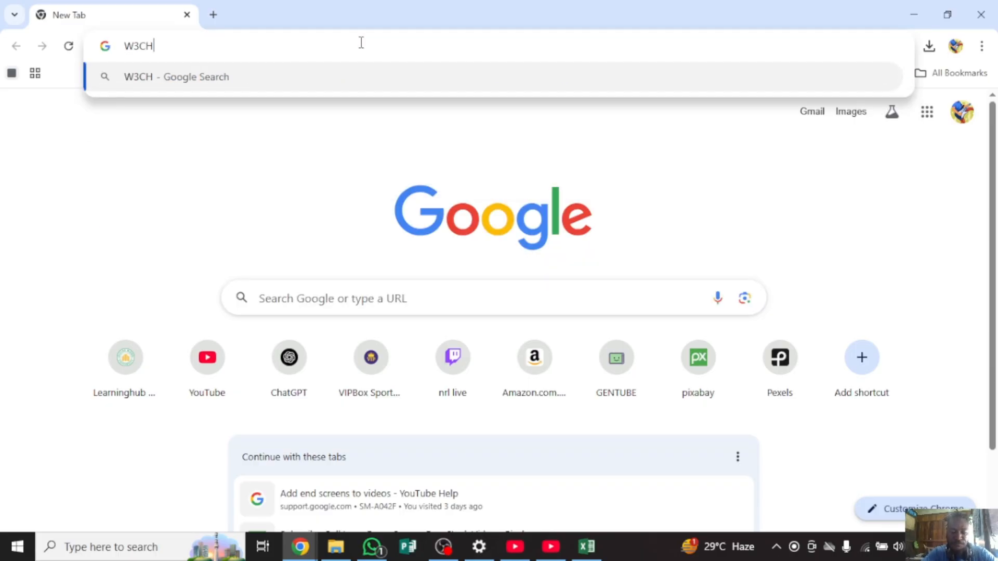
{"action": "key", "text": "BackSpace"}
{"action": "key", "text": "BackSpace"}
{"action": "key", "text": "BackSpace"}
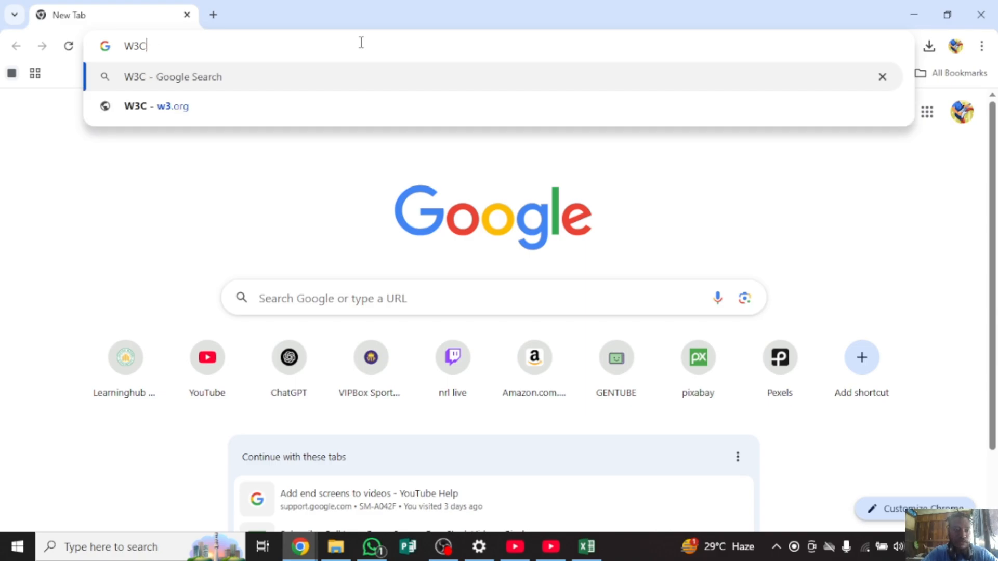
{"action": "key", "text": "BackSpace"}
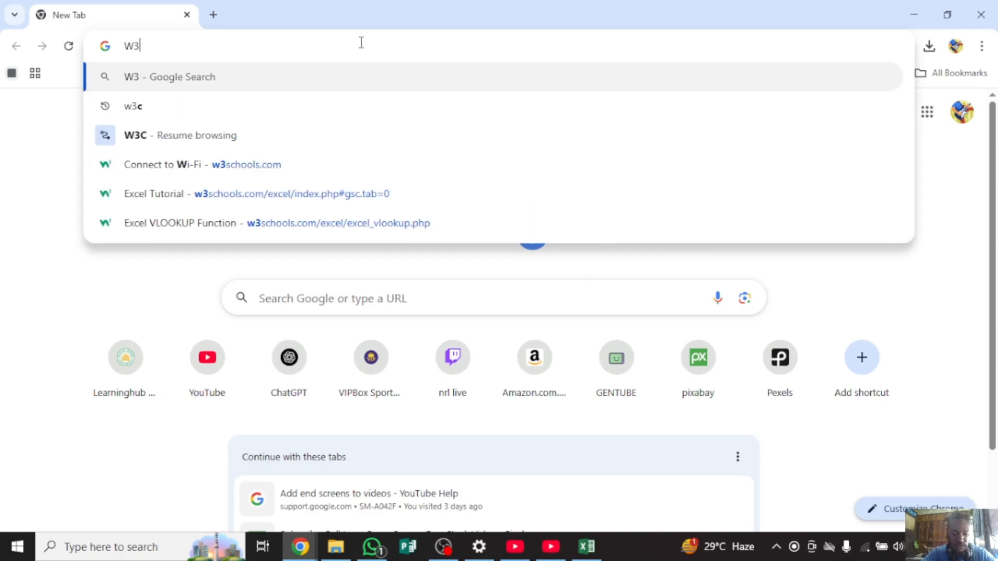
{"action": "type", "text": "school."}
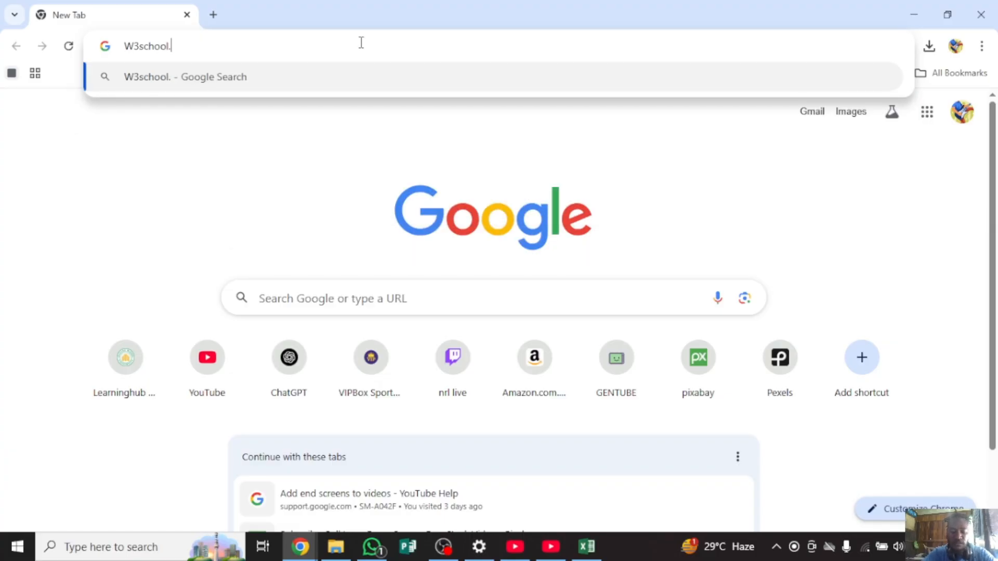
{"action": "type", "text": "com"}
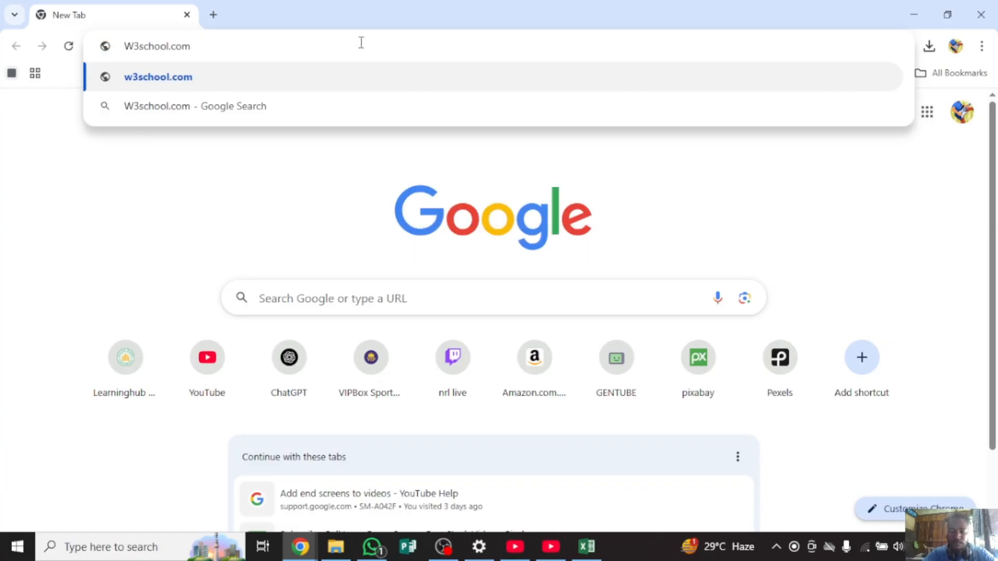
{"action": "key", "text": "Return"}
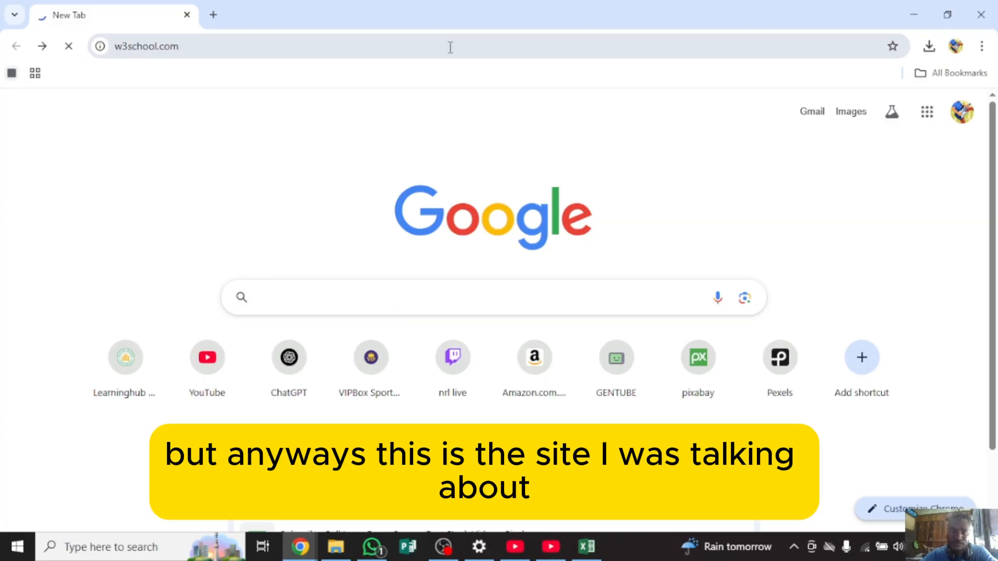
{"action": "left_click", "coordinate": [154, 56]}
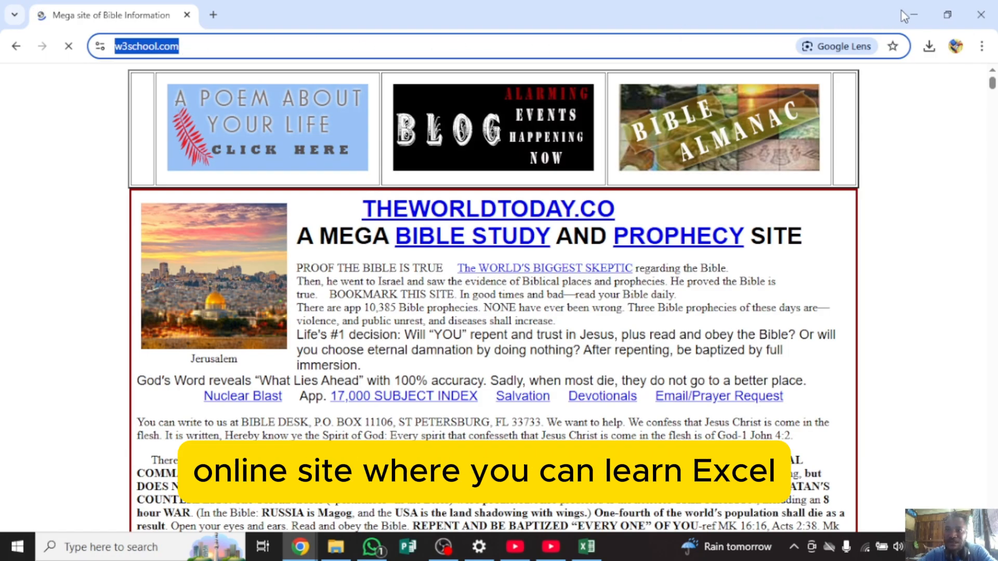
{"action": "left_click", "coordinate": [913, 19]}
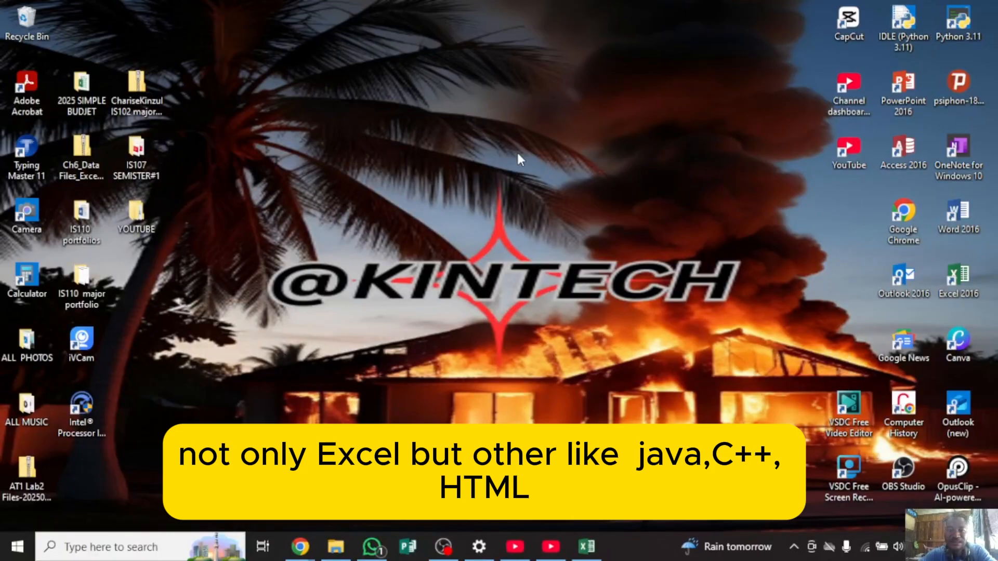